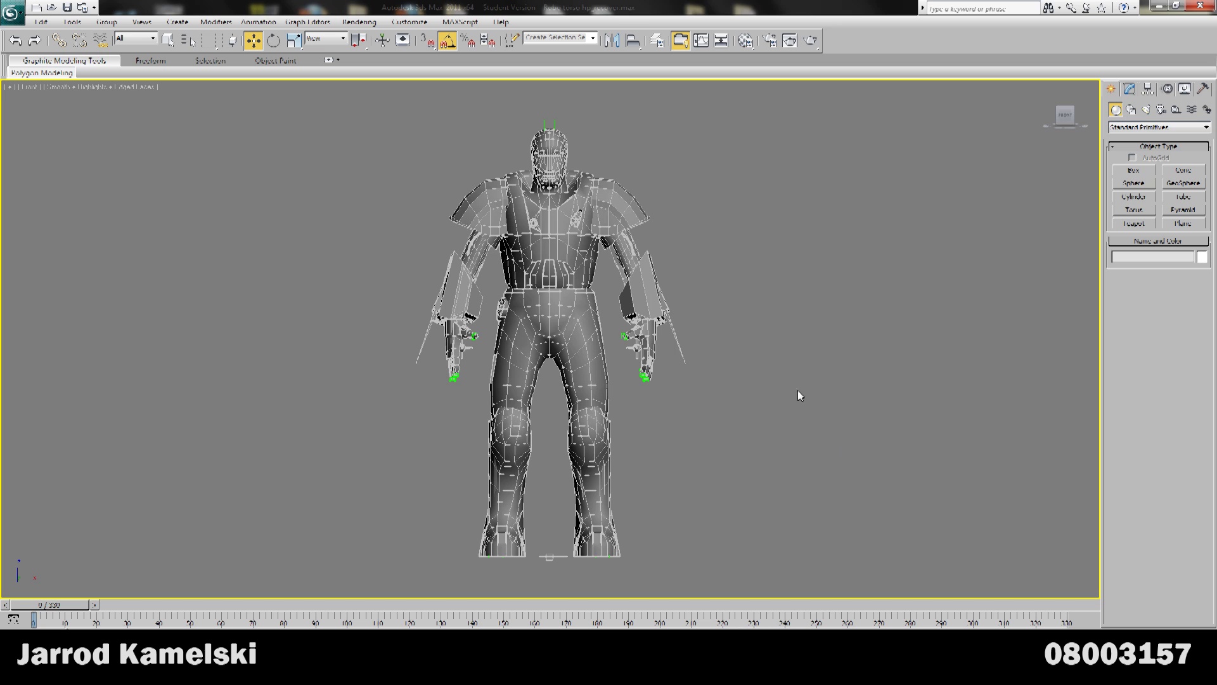
# - Examine the character mesh from the front, covering the hands, legs, torso and head
pyautogui.moveTo(719, 340); pyautogui.dragTo(762, 445, button='middle')
pyautogui.scroll(4, 763, 445)
pyautogui.moveTo(803, 480); pyautogui.dragTo(736, 367, button='middle')
pyautogui.scroll(2, 717, 481)
pyautogui.moveTo(634, 407); pyautogui.dragTo(783, 440, button='middle')
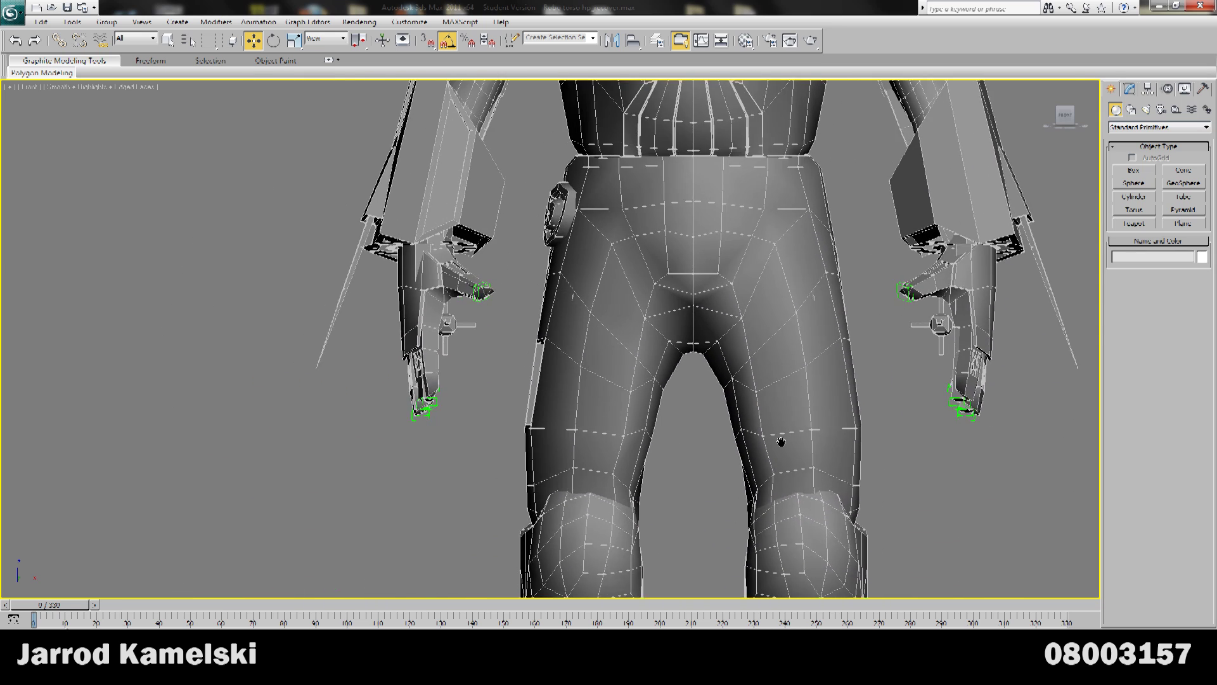
pyautogui.scroll(2, 443, 367)
pyautogui.moveTo(443, 367); pyautogui.dragTo(563, 419, button='middle')
pyautogui.scroll(2, 561, 418)
pyautogui.scroll(1, 561, 419)
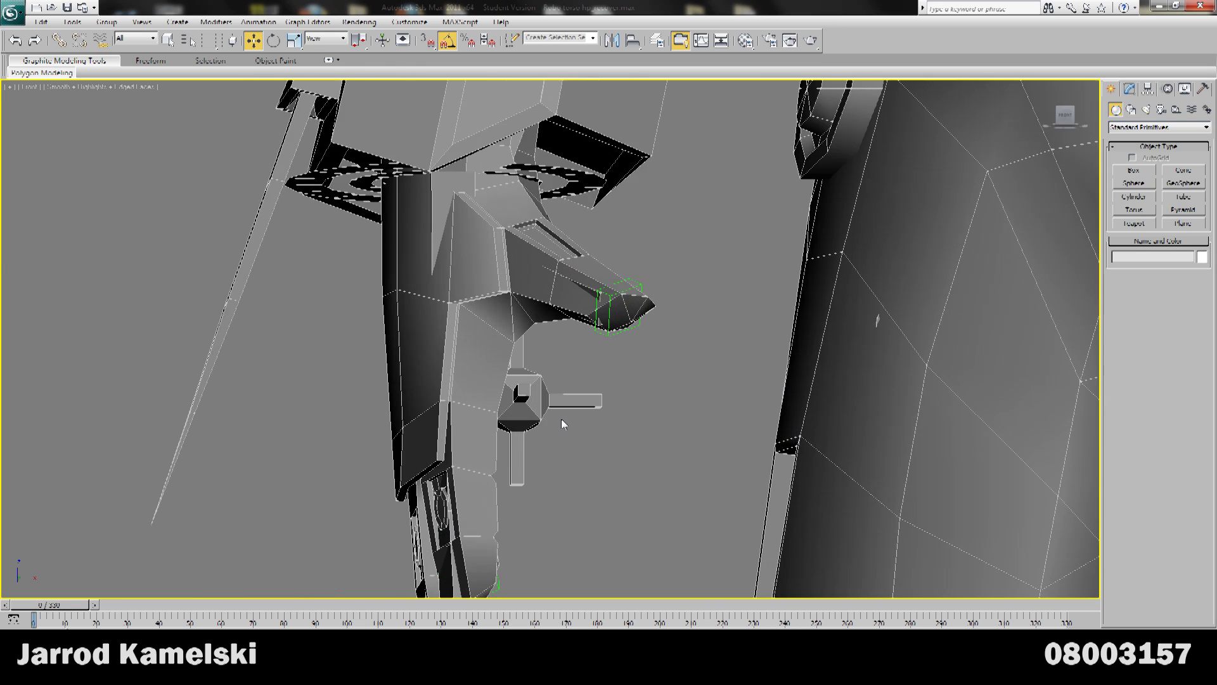
pyautogui.scroll(-4, 561, 418)
pyautogui.moveTo(872, 506); pyautogui.dragTo(763, 383, button='middle')
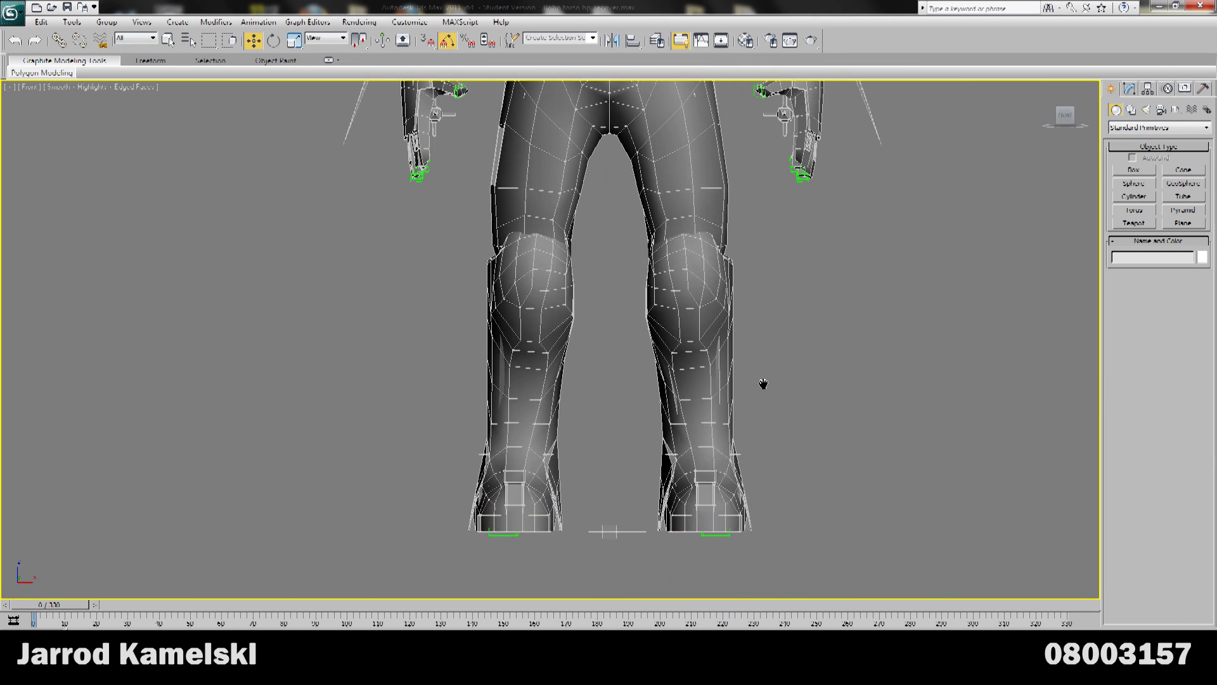
pyautogui.moveTo(767, 316); pyautogui.dragTo(768, 393, button='middle')
pyautogui.scroll(-5, 768, 393)
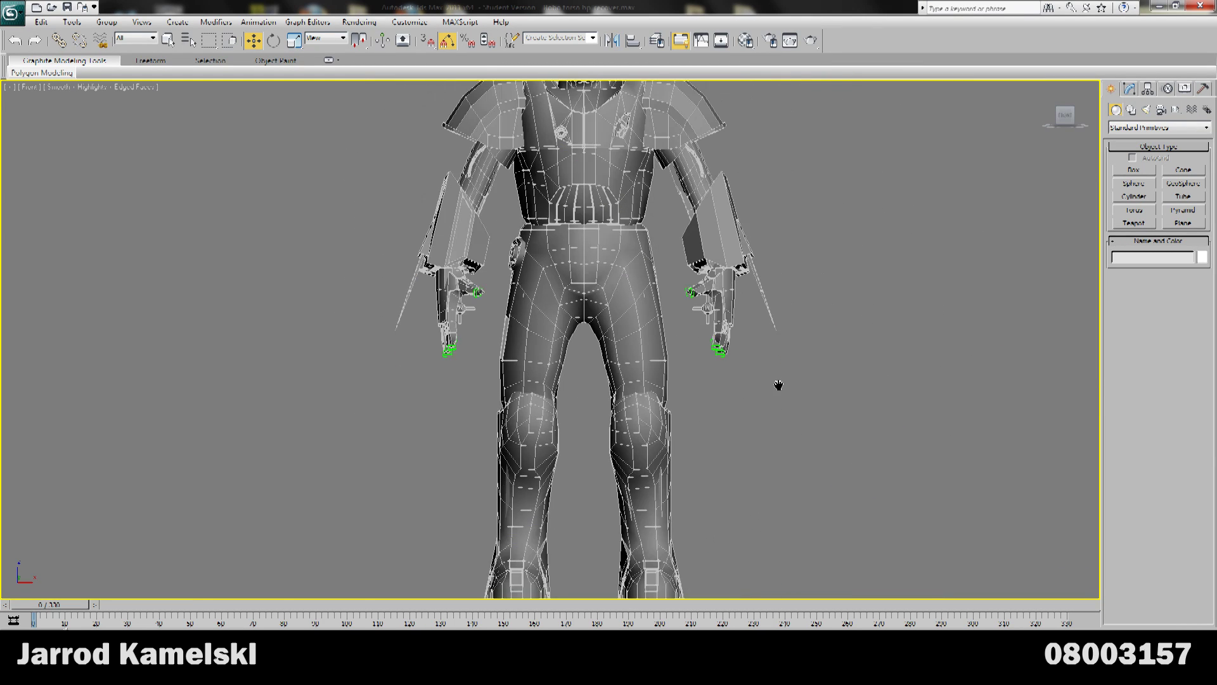
pyautogui.moveTo(778, 315); pyautogui.dragTo(774, 404, button='middle')
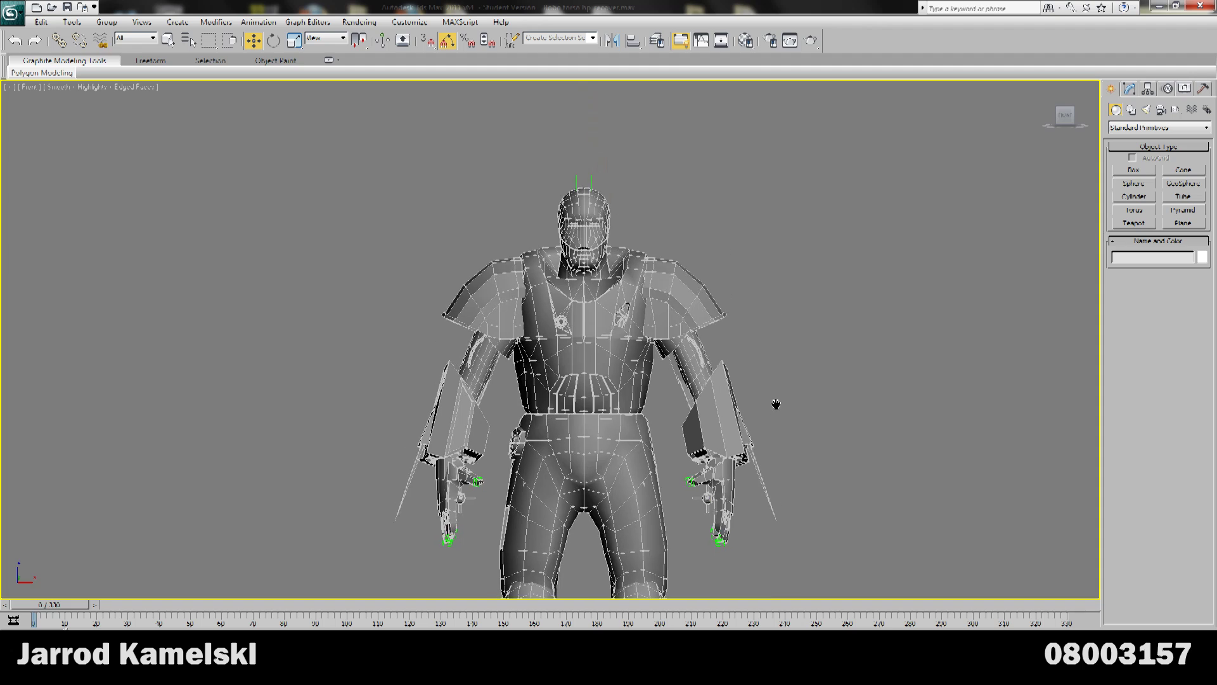
pyautogui.scroll(3, 774, 405)
pyautogui.moveTo(816, 478); pyautogui.dragTo(767, 417, button='middle')
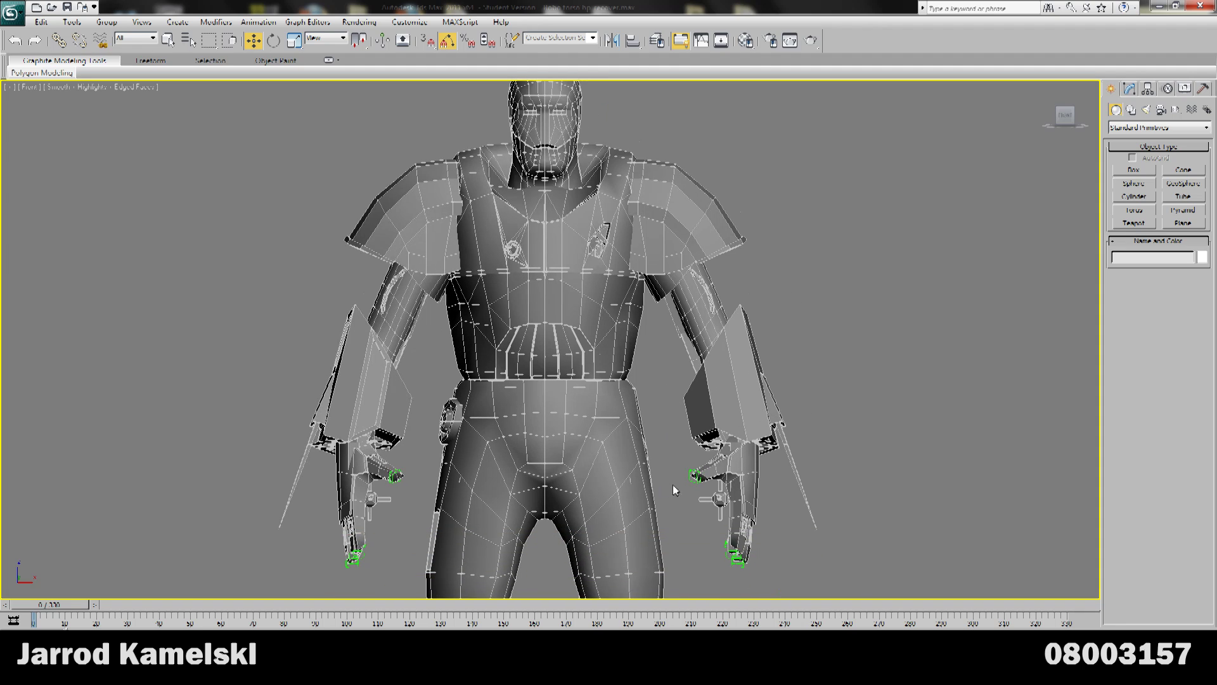
# - Examine the hand and finger geometry of the M_Arms mesh up close and from an angle
pyautogui.moveTo(674, 490); pyautogui.dragTo(628, 400, button='middle')
pyautogui.scroll(3, 662, 422)
pyautogui.scroll(6, 627, 399)
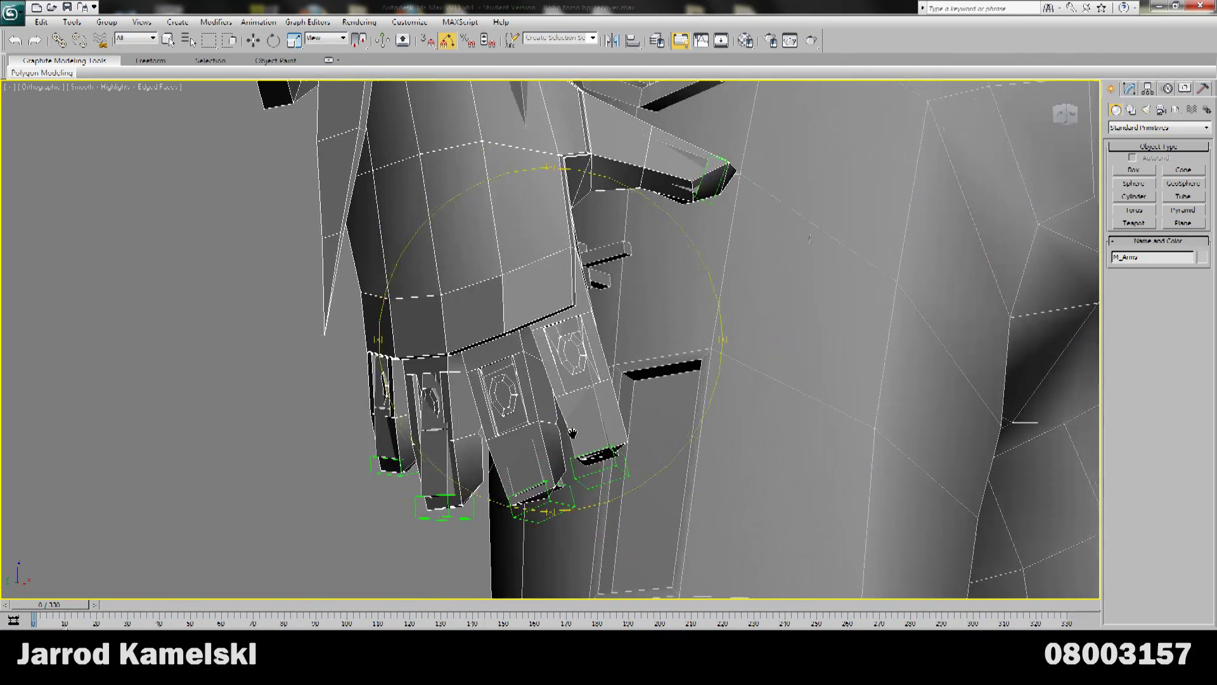
pyautogui.moveTo(573, 430); pyautogui.dragTo(629, 384, button='middle')
pyautogui.scroll(3, 629, 384)
pyautogui.scroll(-6, 633, 404)
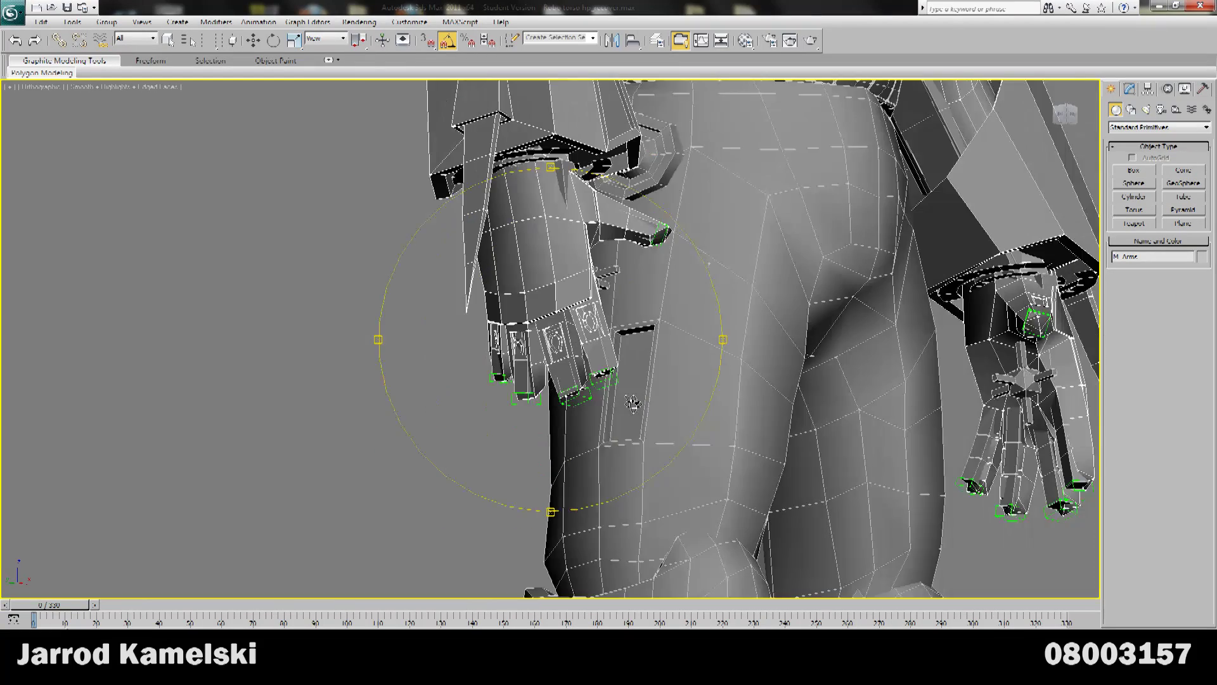
pyautogui.moveTo(748, 368); pyautogui.dragTo(468, 378, button='middle')
pyautogui.keyDown('alt'); pyautogui.moveTo(611, 350); pyautogui.dragTo(574, 350, button='middle'); pyautogui.keyUp('alt')
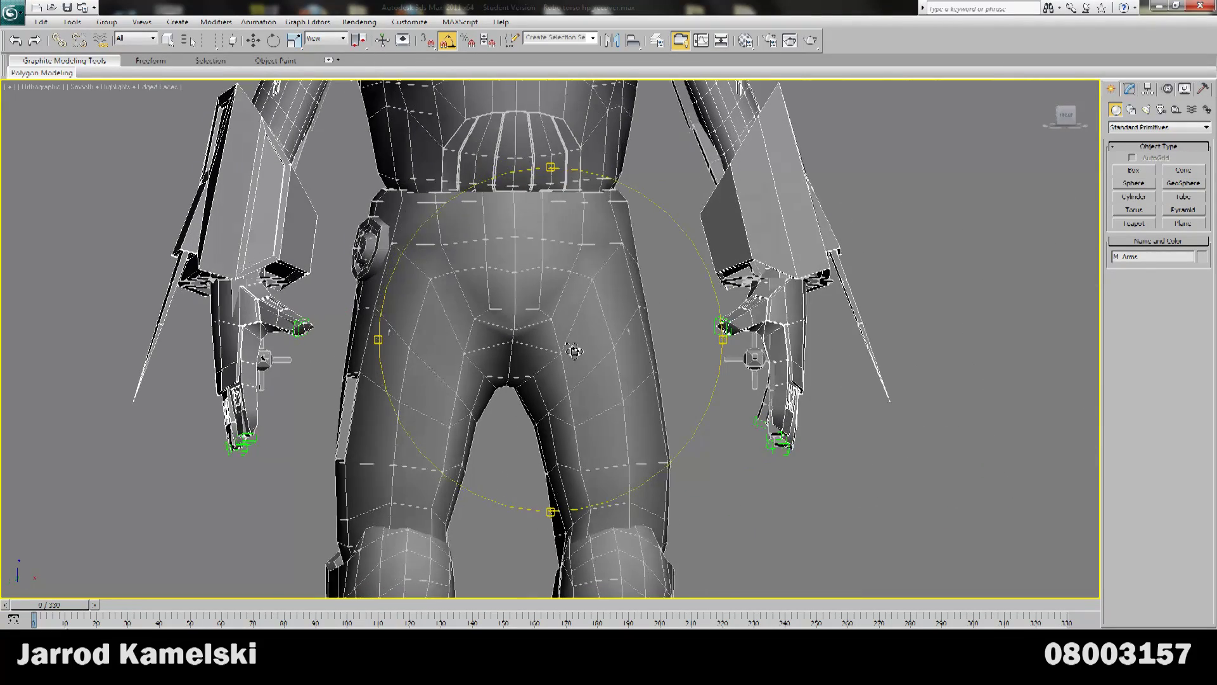
pyautogui.keyDown('alt'); pyautogui.moveTo(541, 293); pyautogui.dragTo(556, 286, button='middle'); pyautogui.keyUp('alt')
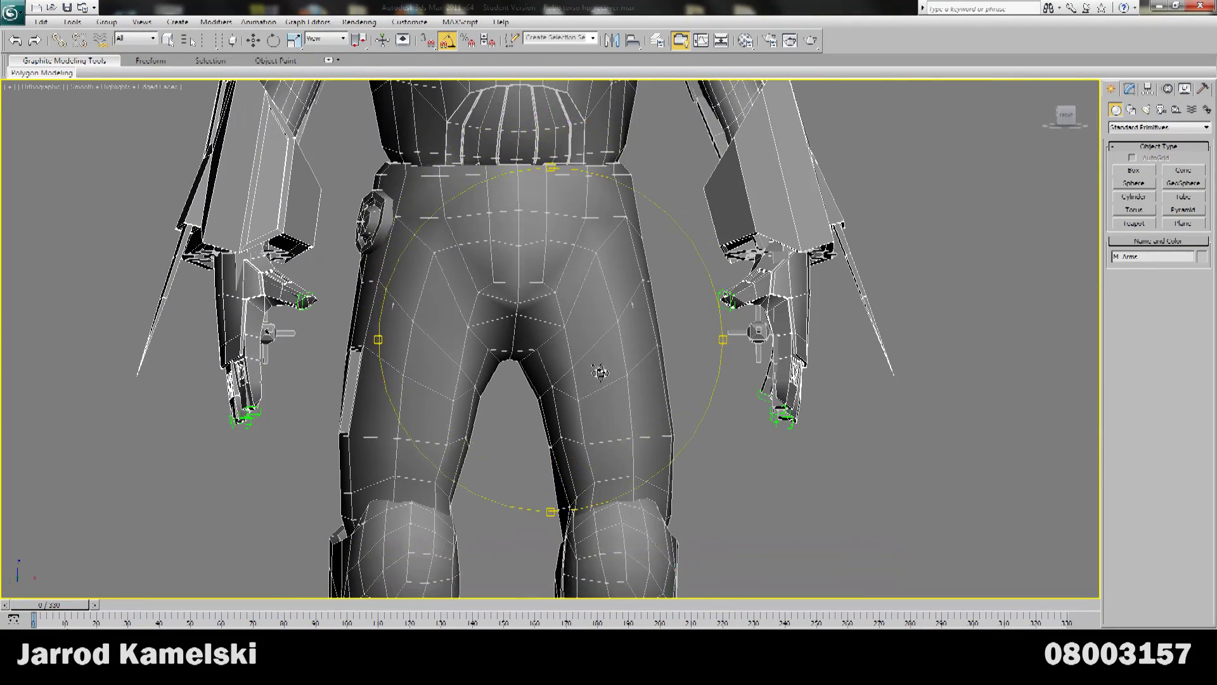
pyautogui.keyDown('alt'); pyautogui.moveTo(599, 373); pyautogui.dragTo(575, 417, button='middle'); pyautogui.keyUp('alt')
# - Examine the character's boots, face and upper-body armour up close from several angles
pyautogui.scroll(-4, 581, 454)
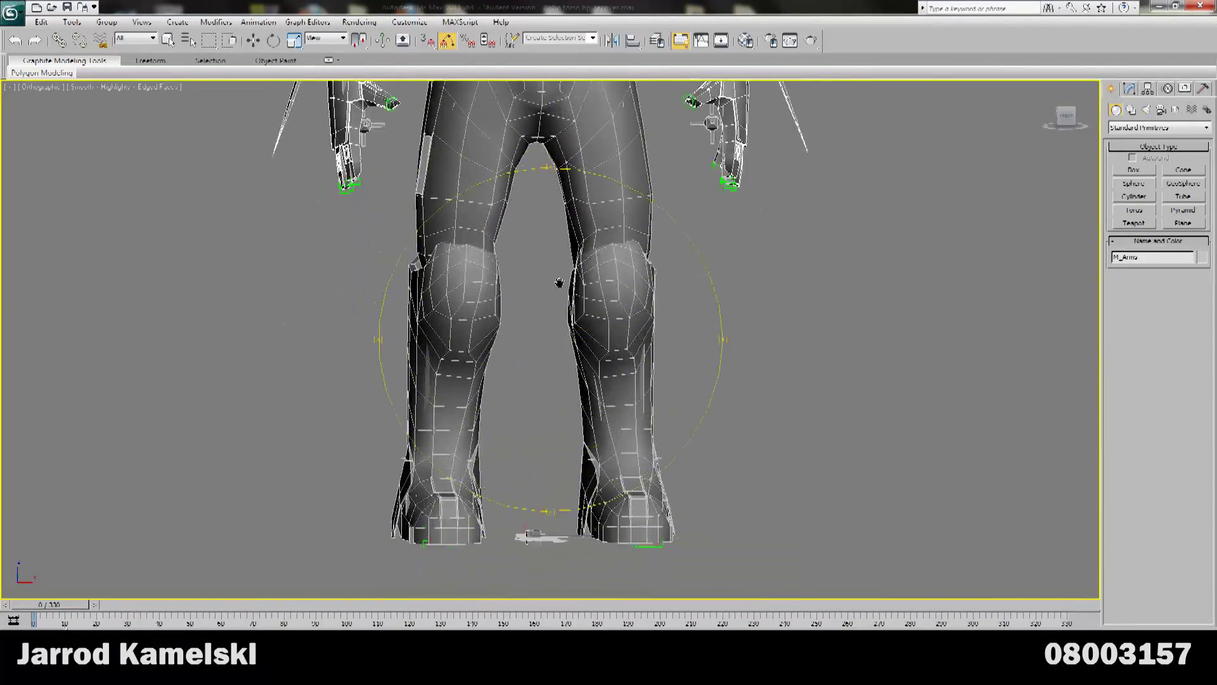
pyautogui.keyDown('alt'); pyautogui.moveTo(562, 315); pyautogui.dragTo(505, 463, button='middle'); pyautogui.keyUp('alt')
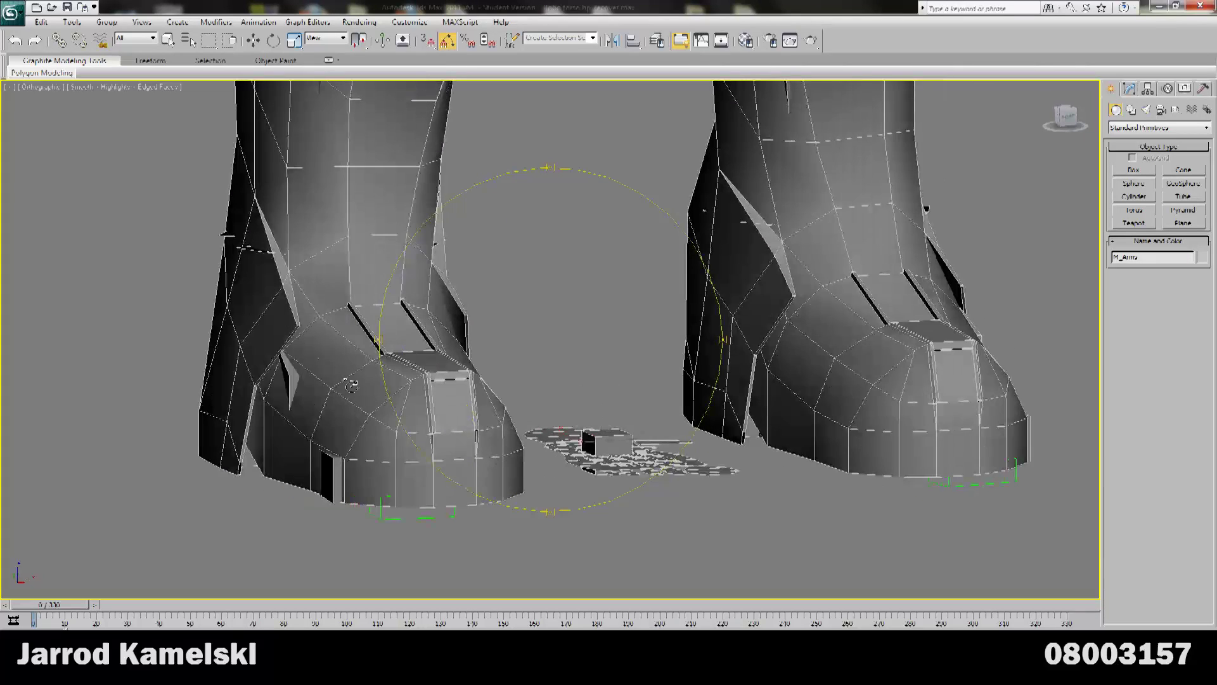
pyautogui.keyDown('alt'); pyautogui.moveTo(351, 385); pyautogui.dragTo(565, 438, button='middle'); pyautogui.keyUp('alt')
pyautogui.keyDown('alt'); pyautogui.moveTo(584, 299); pyautogui.dragTo(639, 411, button='middle'); pyautogui.keyUp('alt')
pyautogui.scroll(5, 576, 404)
pyautogui.scroll(5, 584, 422)
pyautogui.scroll(5, 643, 416)
pyautogui.scroll(-4, 639, 411)
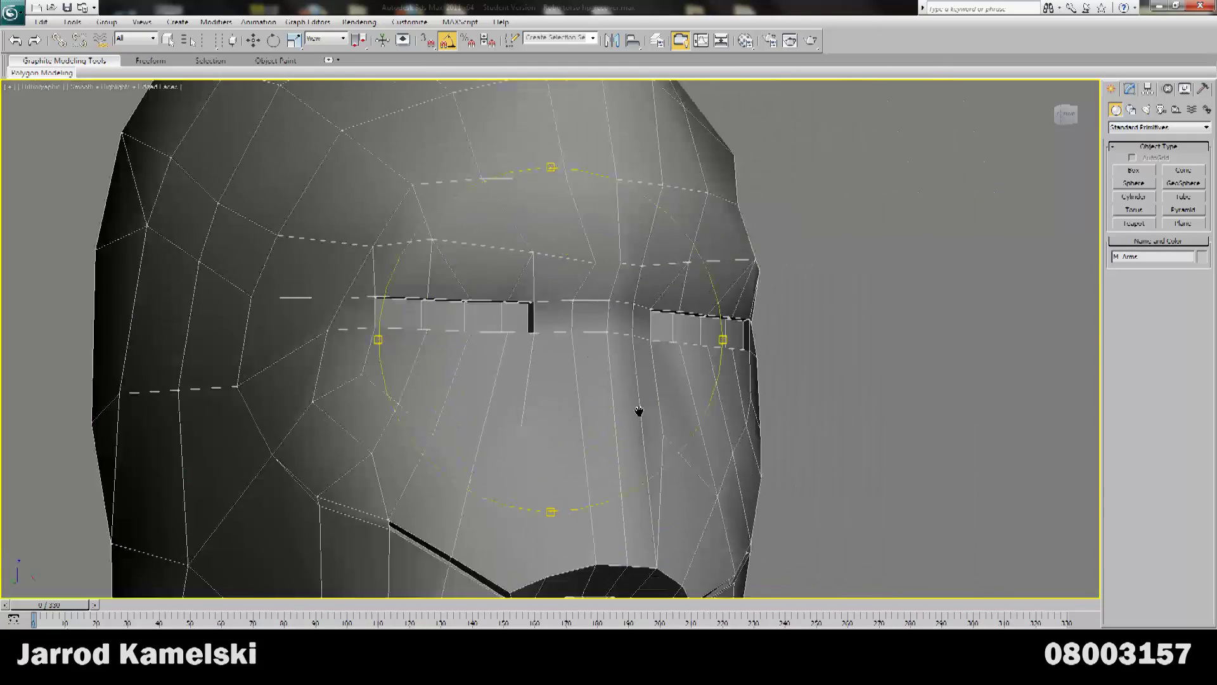
pyautogui.scroll(-3, 598, 370)
pyautogui.moveTo(617, 476); pyautogui.dragTo(613, 406, button='middle')
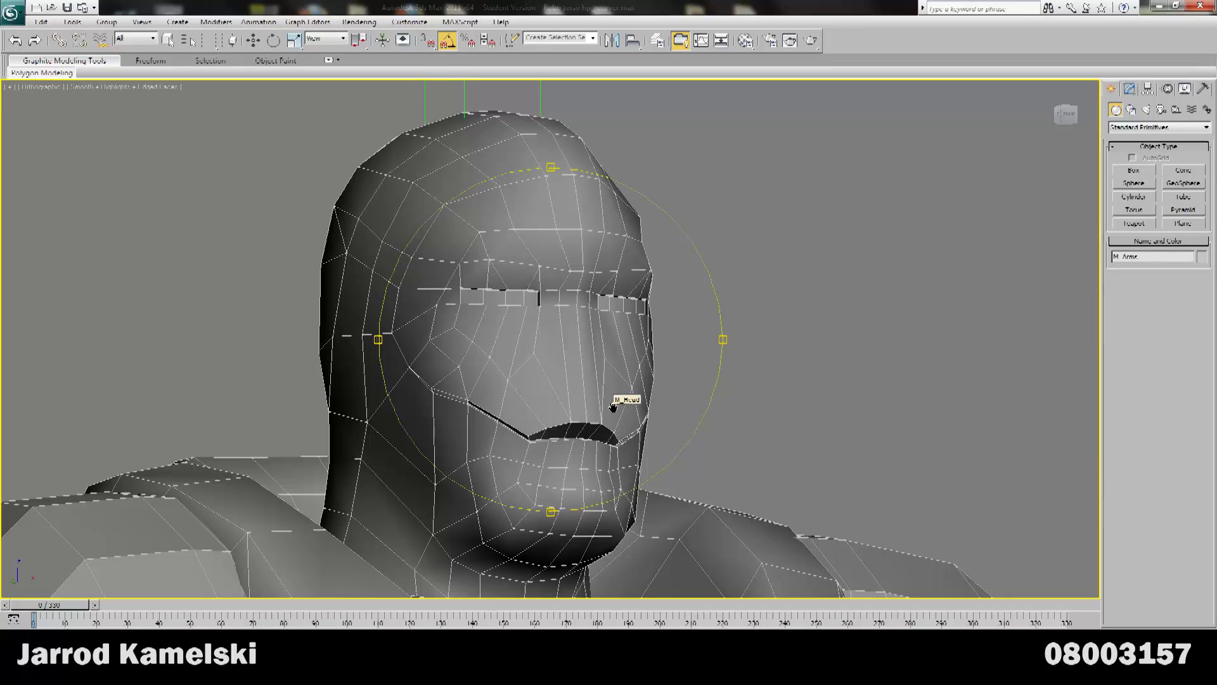
pyautogui.moveTo(614, 393); pyautogui.dragTo(579, 368, button='middle')
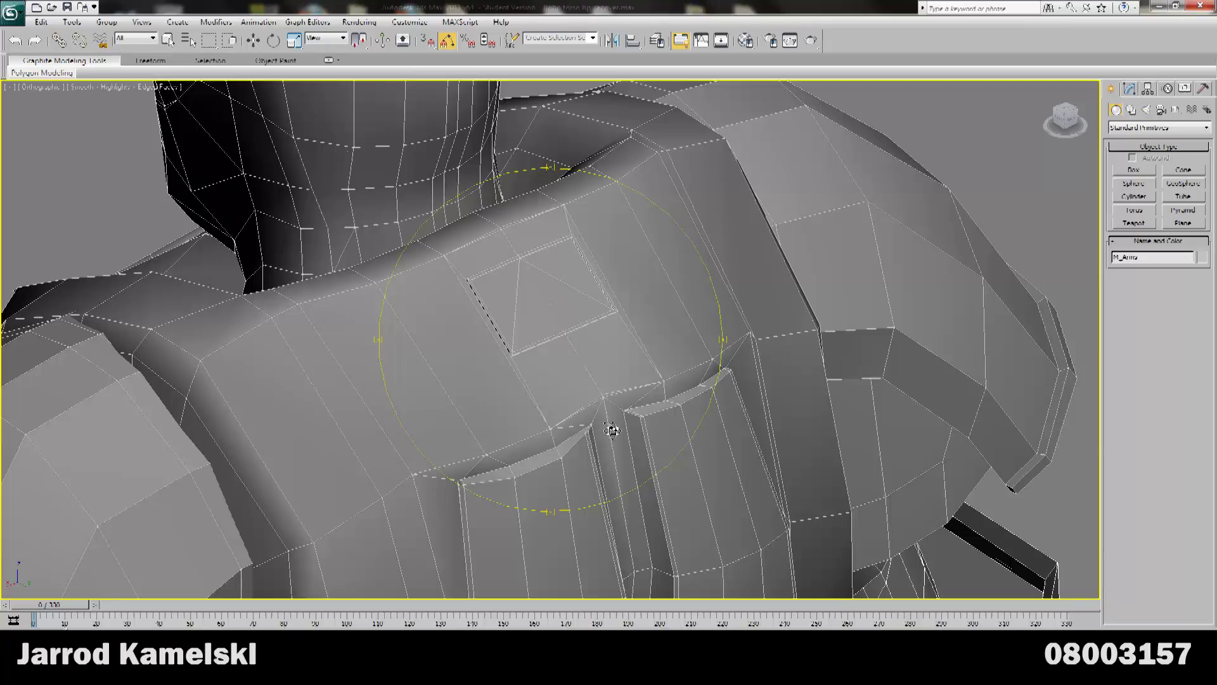
pyautogui.keyDown('alt'); pyautogui.moveTo(612, 431); pyautogui.dragTo(1016, 170, button='middle'); pyautogui.keyUp('alt')
# - Return to the front view and unhide all objects in the scene
pyautogui.click(1064, 116)
pyautogui.click(253, 40)
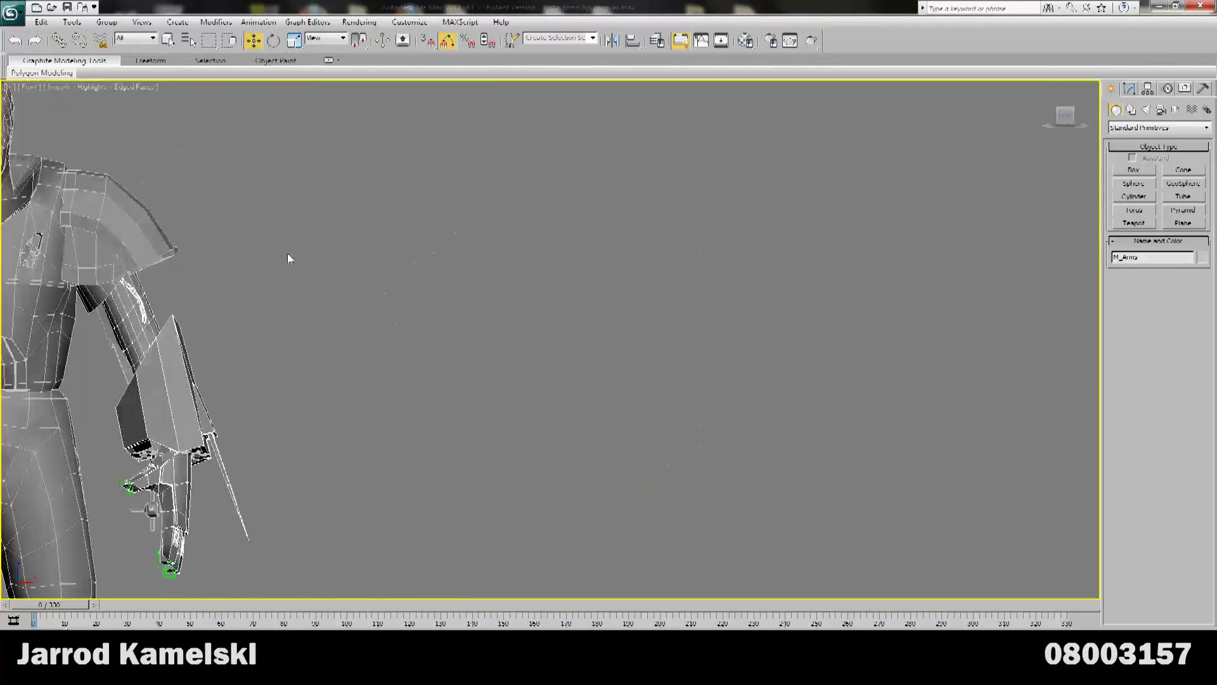
pyautogui.moveTo(317, 304); pyautogui.dragTo(712, 292, button='middle')
pyautogui.scroll(-4, 658, 294)
pyautogui.rightClick(657, 293)
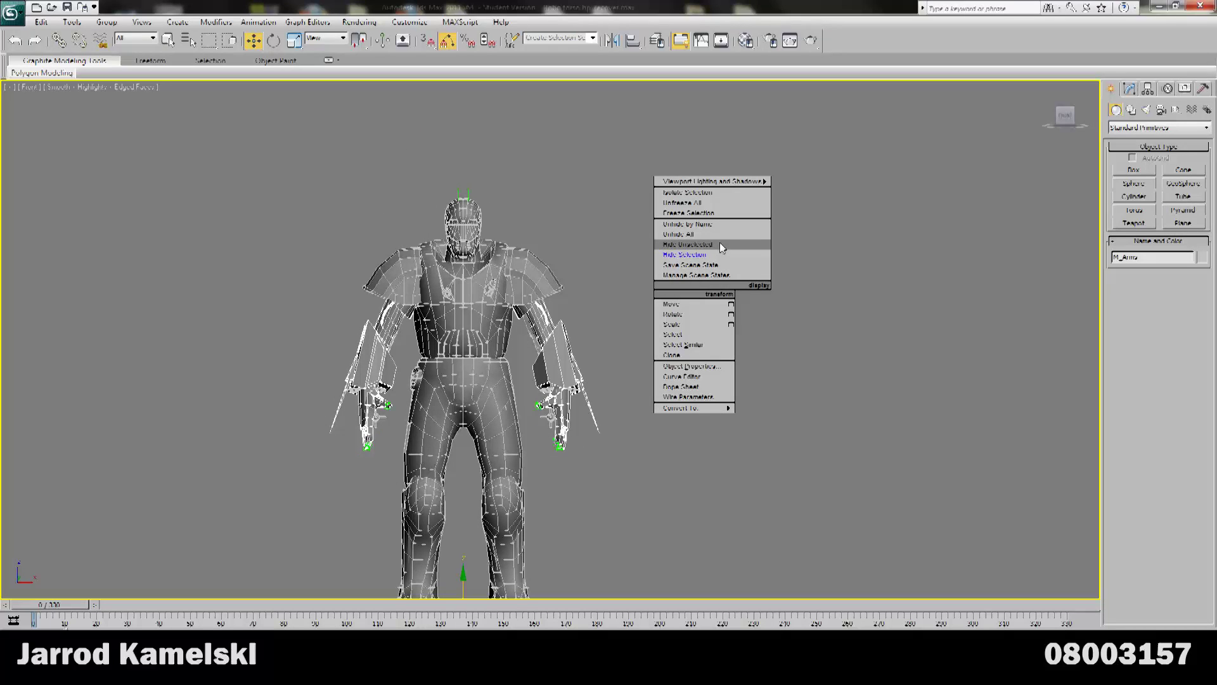
pyautogui.click(721, 242)
# - Examine the row of alternative arm meshes beside the character
pyautogui.moveTo(482, 418); pyautogui.dragTo(662, 335, button='middle')
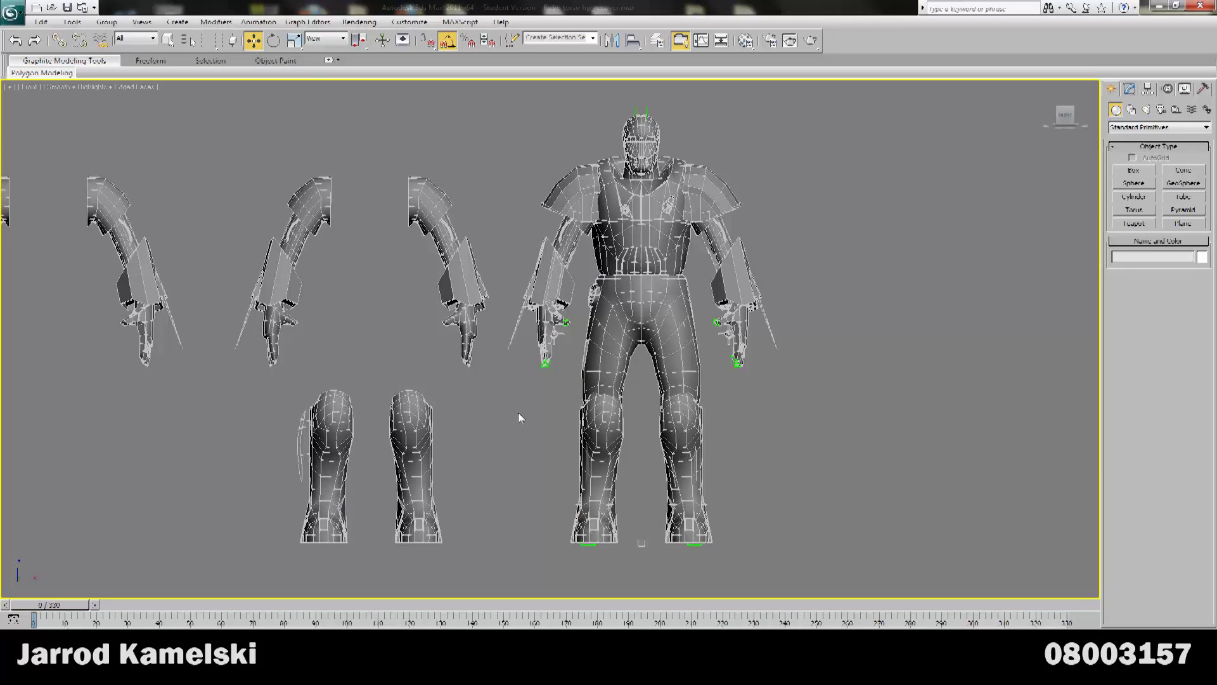
pyautogui.moveTo(456, 396); pyautogui.dragTo(572, 385, button='middle')
pyautogui.scroll(2, 508, 383)
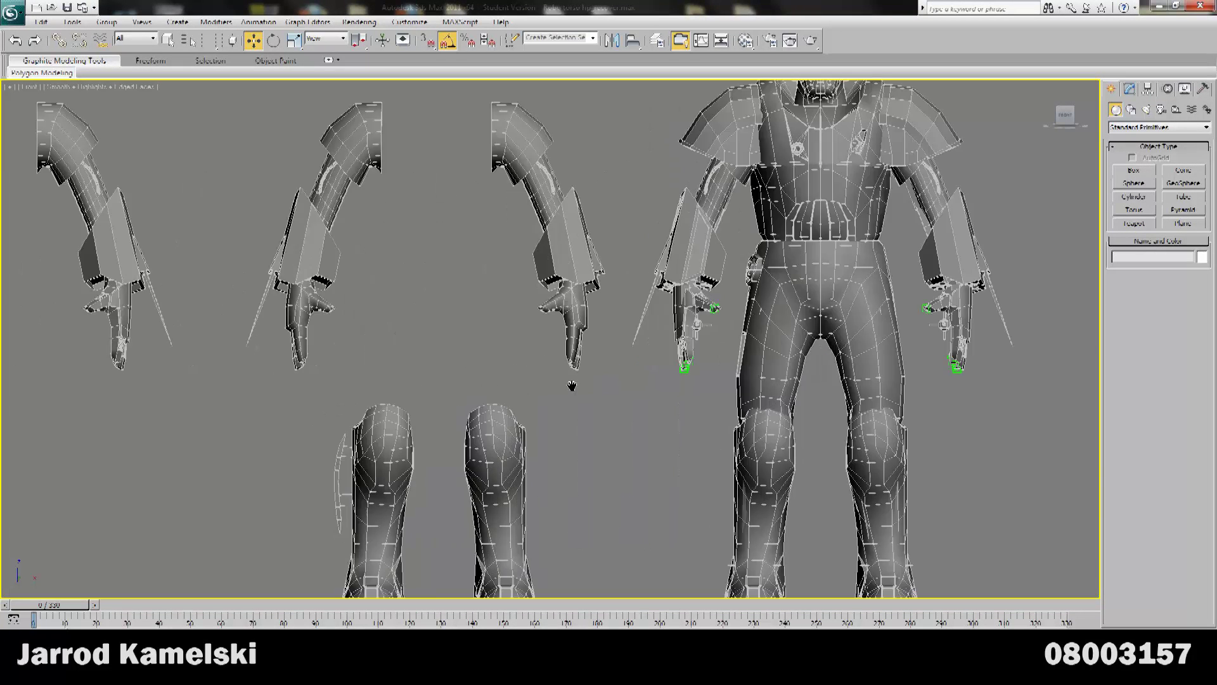
pyautogui.moveTo(519, 309); pyautogui.dragTo(516, 383, button='middle')
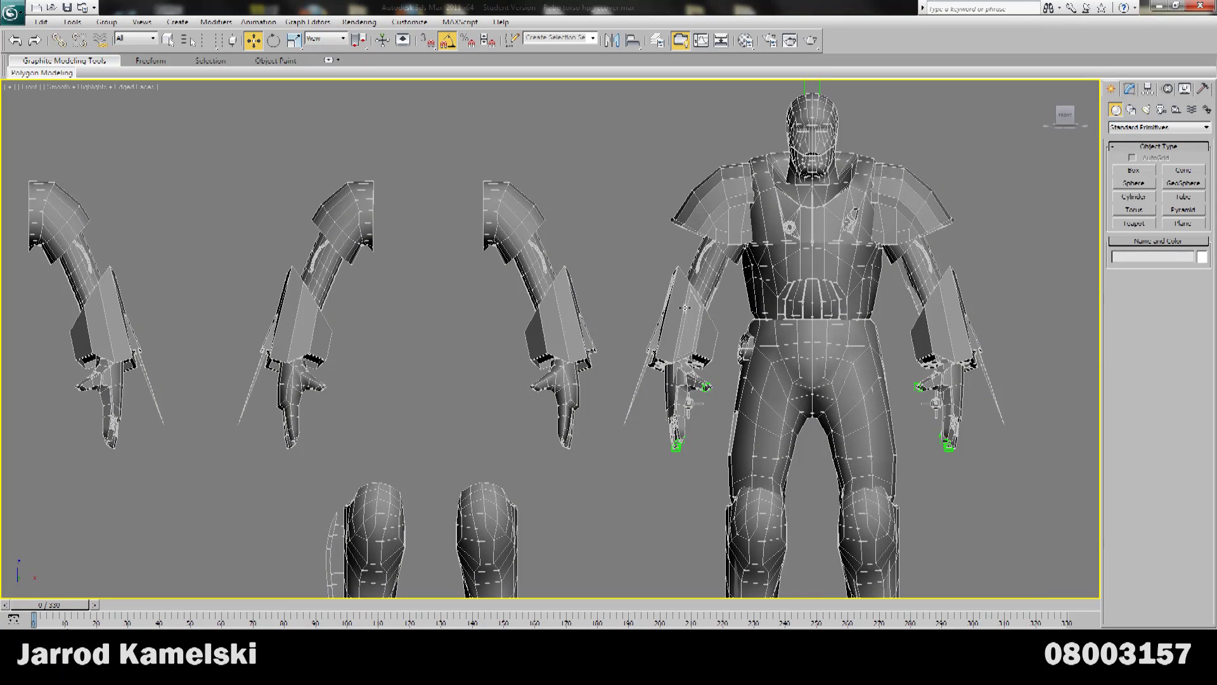
pyautogui.moveTo(474, 373); pyautogui.dragTo(620, 355, button='middle')
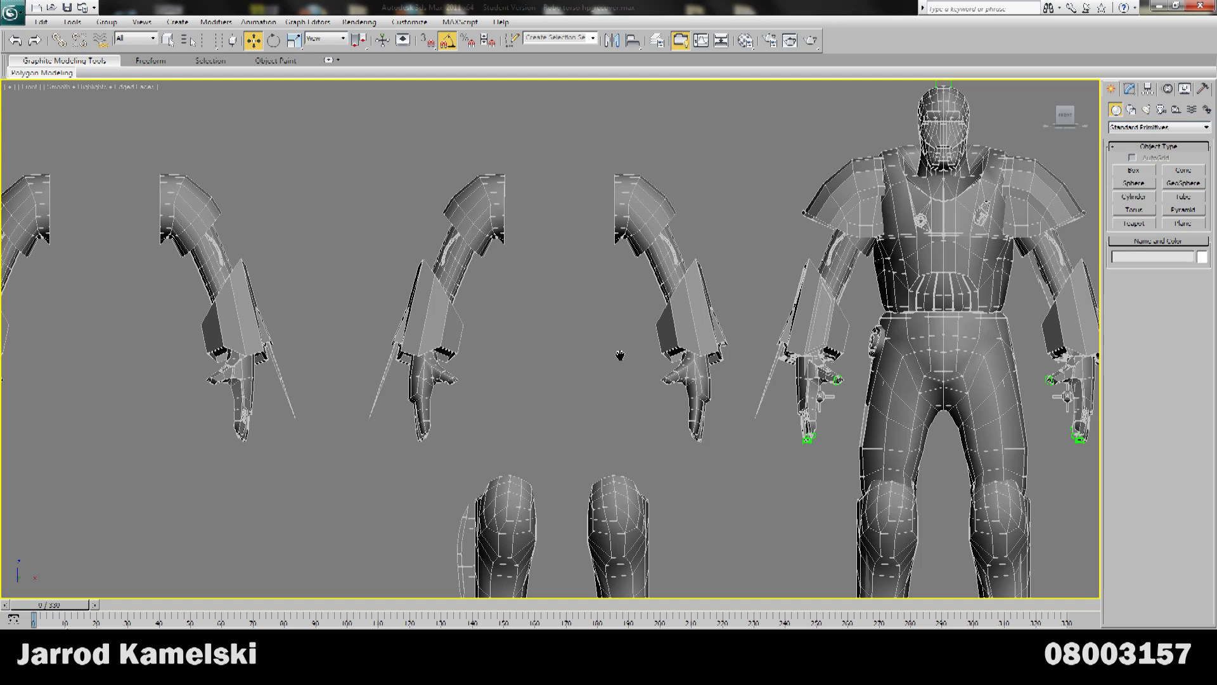
pyautogui.moveTo(305, 383); pyautogui.dragTo(611, 413, button='middle')
pyautogui.moveTo(374, 396)
pyautogui.mouseDown(button='middle')
pyautogui.moveTo(437, 381)
pyautogui.moveTo(673, 379)
pyautogui.mouseUp(button='middle')
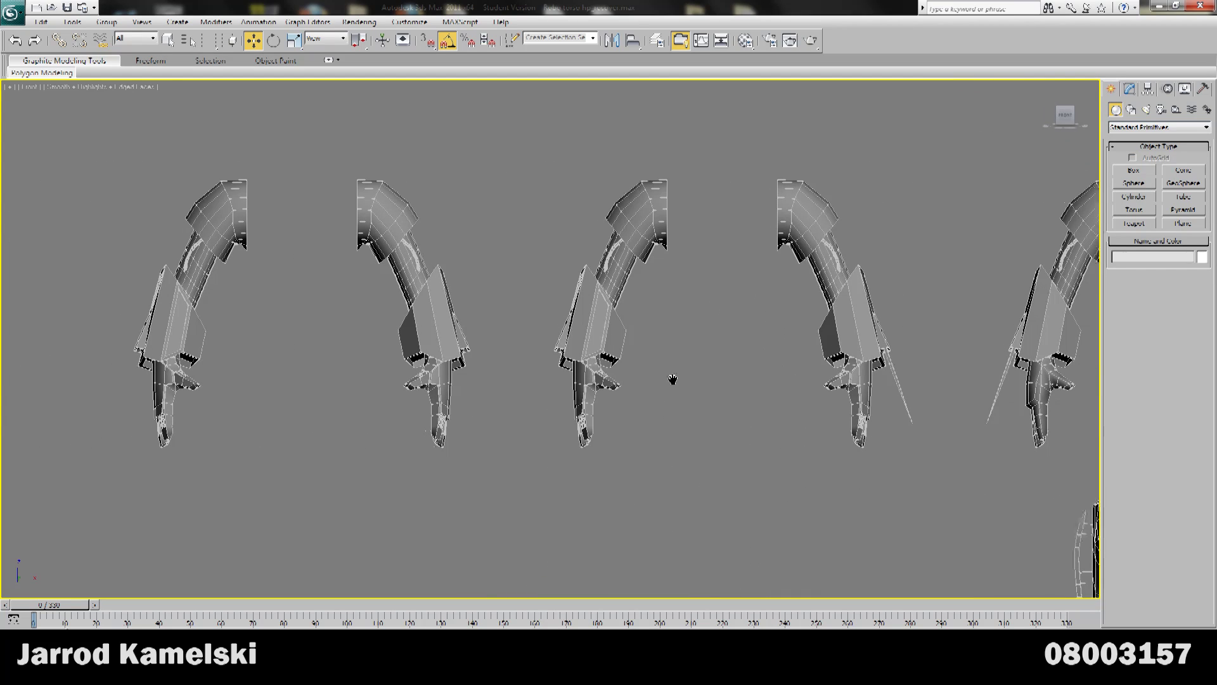
# - Examine the alternative boot meshes and compare them with the boots on the full character
pyautogui.moveTo(880, 509); pyautogui.dragTo(512, 348, button='middle')
pyautogui.moveTo(936, 448); pyautogui.dragTo(505, 387, button='middle')
pyautogui.scroll(2, 571, 398)
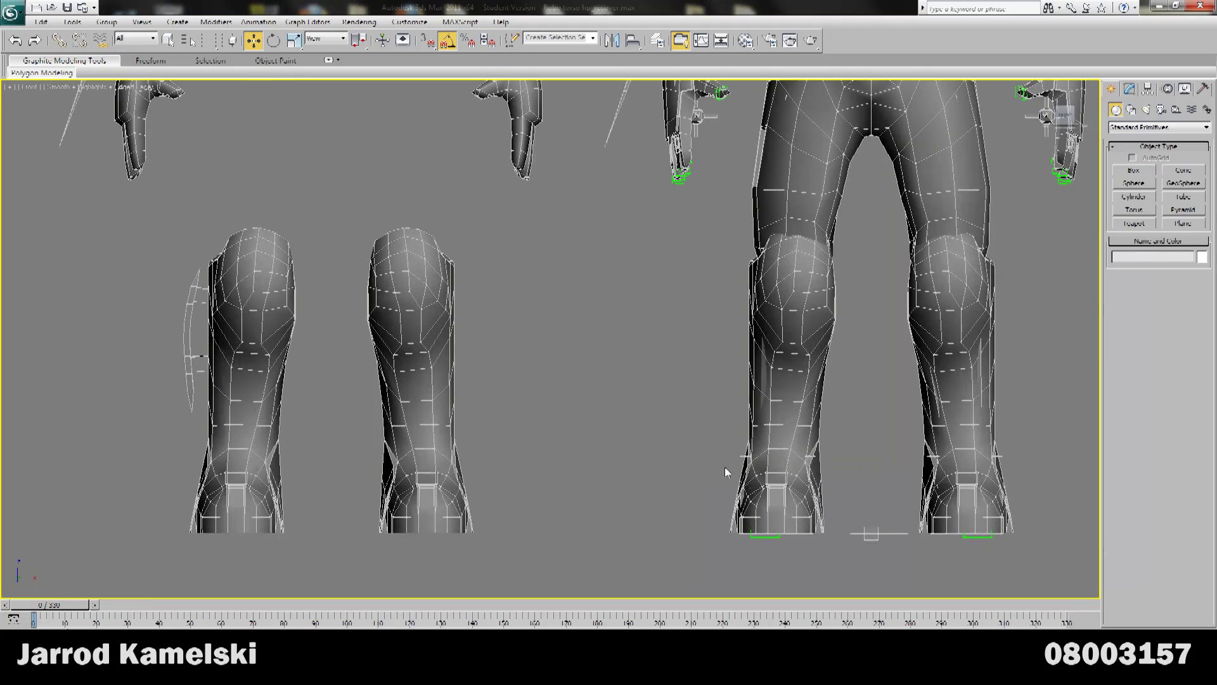
pyautogui.moveTo(827, 440); pyautogui.dragTo(593, 413, button='middle')
pyautogui.scroll(2, 594, 410)
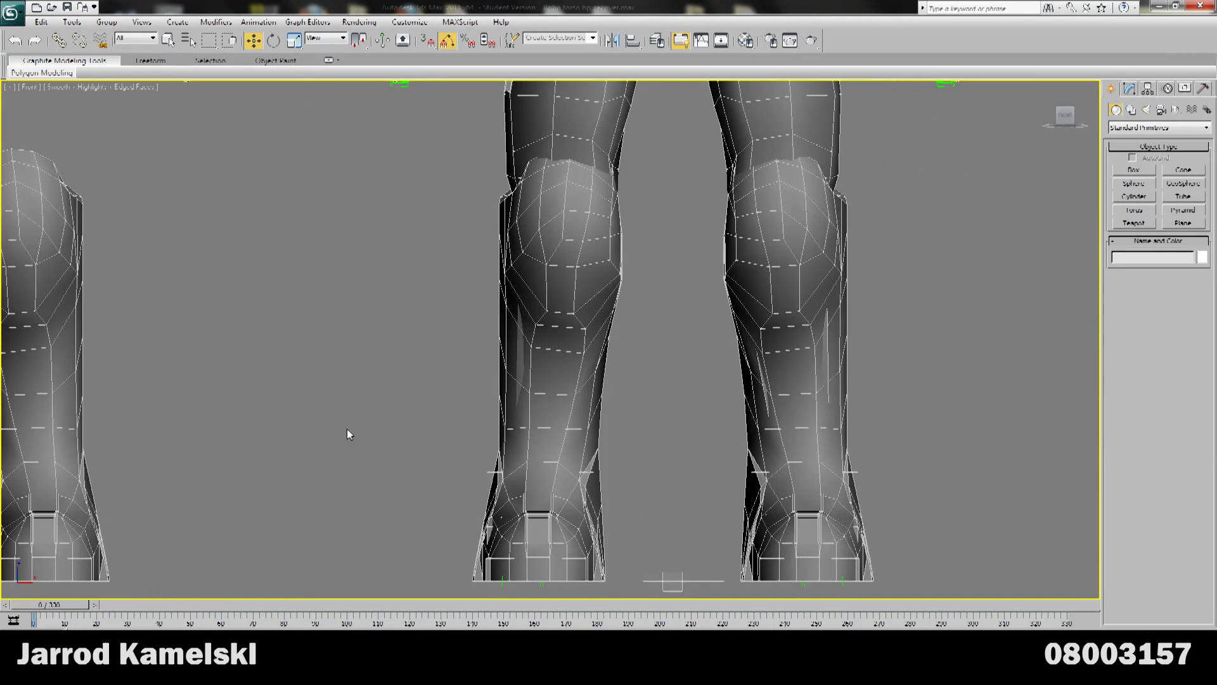
pyautogui.moveTo(291, 429); pyautogui.dragTo(622, 413, button='middle')
pyautogui.moveTo(245, 443); pyautogui.dragTo(429, 428, button='middle')
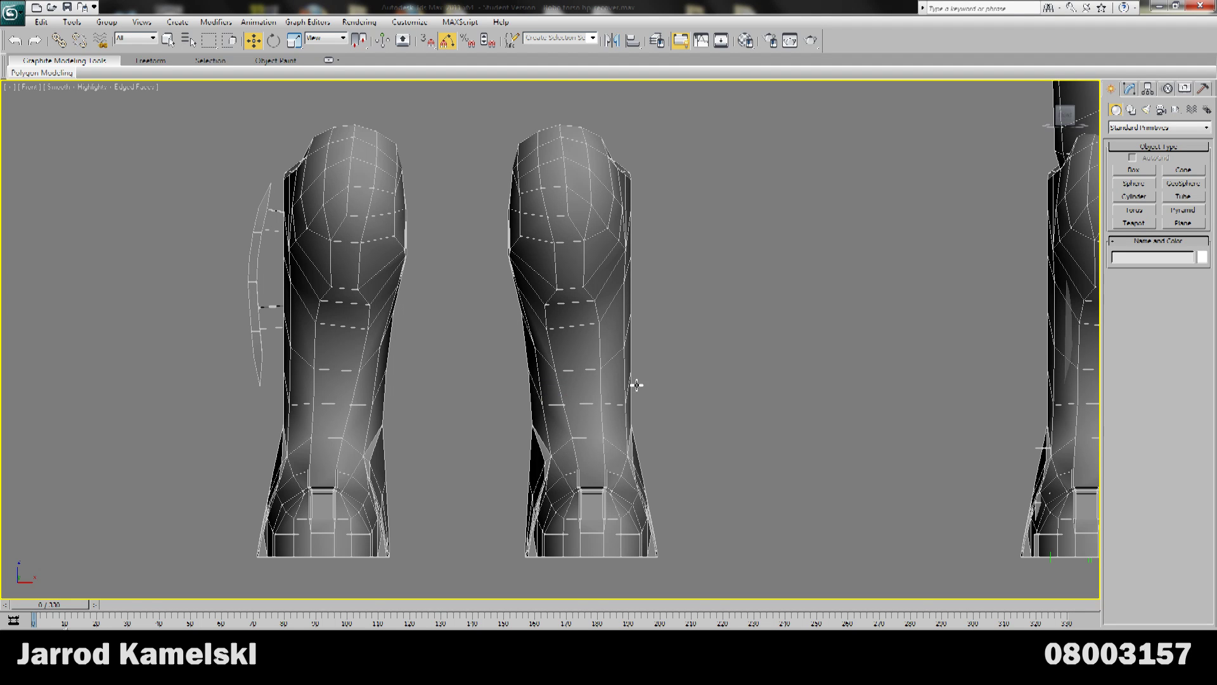
pyautogui.scroll(-6, 637, 385)
pyautogui.moveTo(622, 307); pyautogui.dragTo(638, 401, button='middle')
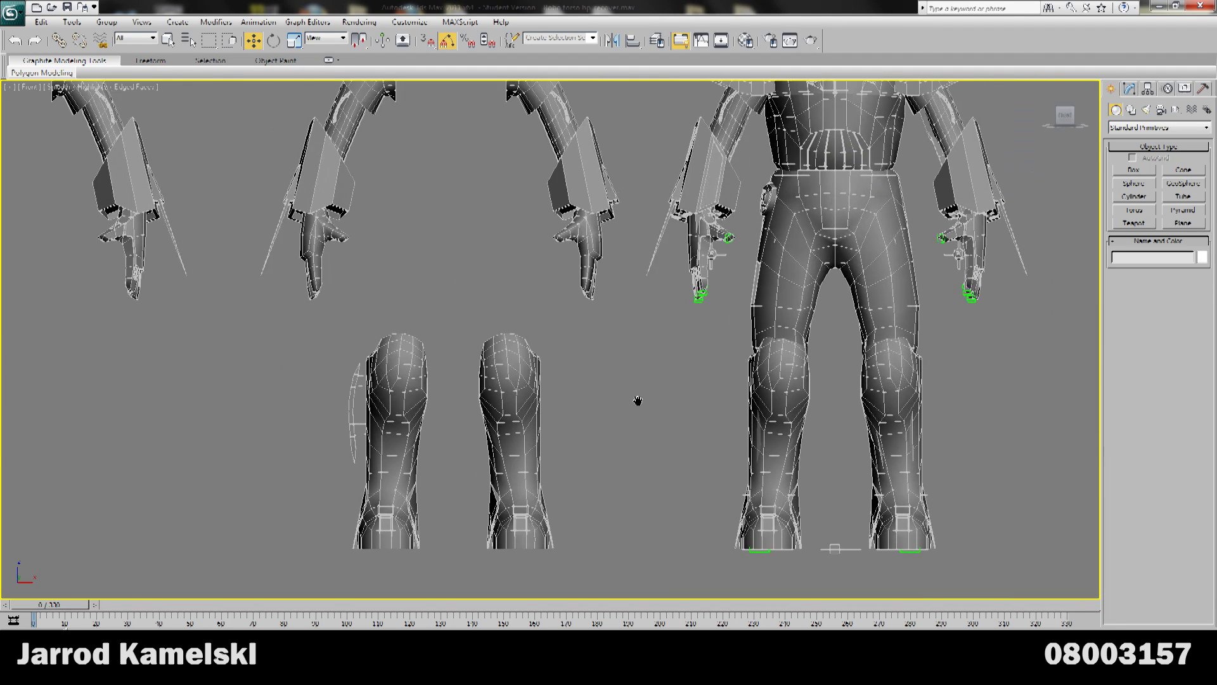
pyautogui.scroll(-3, 601, 318)
pyautogui.moveTo(497, 268); pyautogui.dragTo(619, 353, button='middle')
pyautogui.scroll(-3, 611, 355)
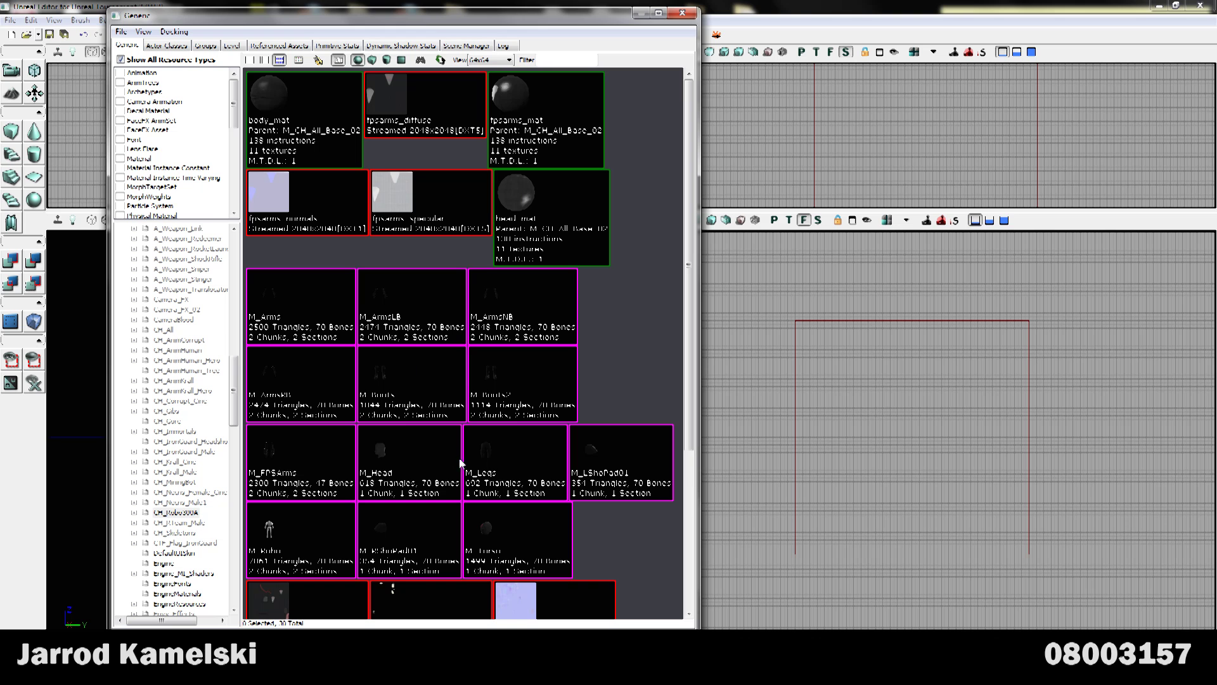
# - Switch to the Unreal Editor and open the M_Torso skeletal mesh in the AnimSet Editor
pyautogui.click(494, 522)
pyautogui.doubleClick(493, 516)
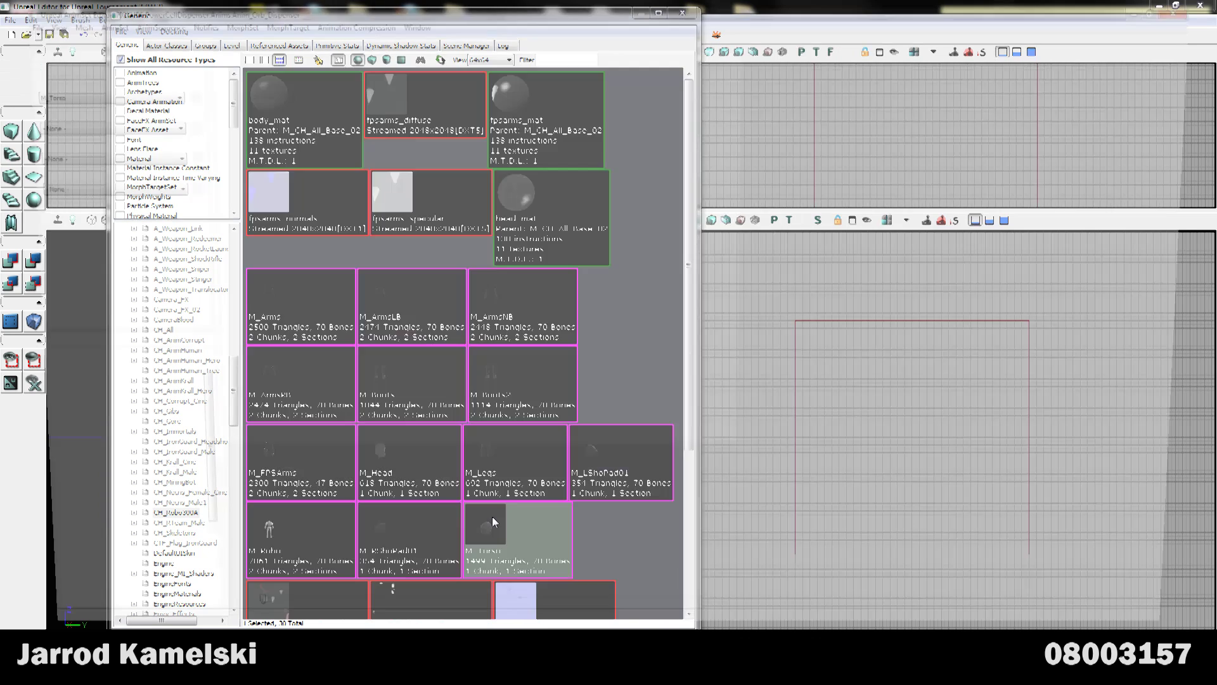
# - Examine the textured character's front, including the chest markings and shoulder armour, at different distances
pyautogui.moveTo(704, 391); pyautogui.dragTo(742, 398, button='right')
pyautogui.moveTo(742, 398); pyautogui.dragTo(818, 485)
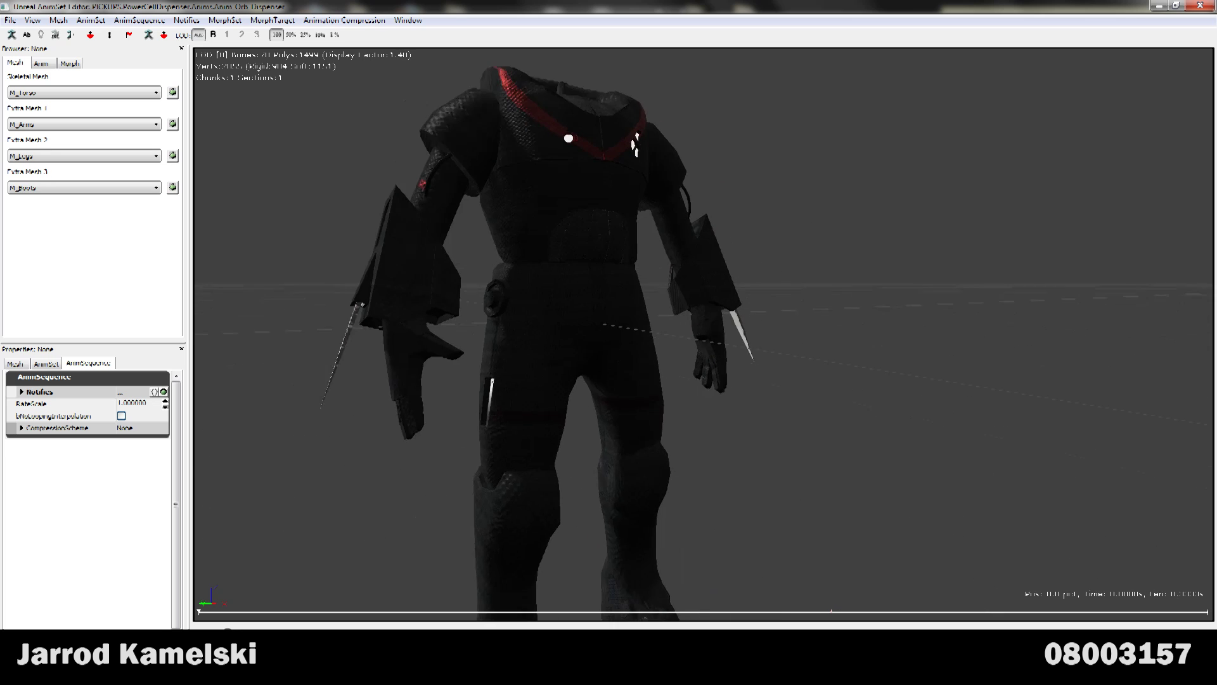
pyautogui.moveTo(704, 334); pyautogui.dragTo(721, 361, button='right')
pyautogui.moveTo(714, 328); pyautogui.dragTo(696, 338, button='middle')
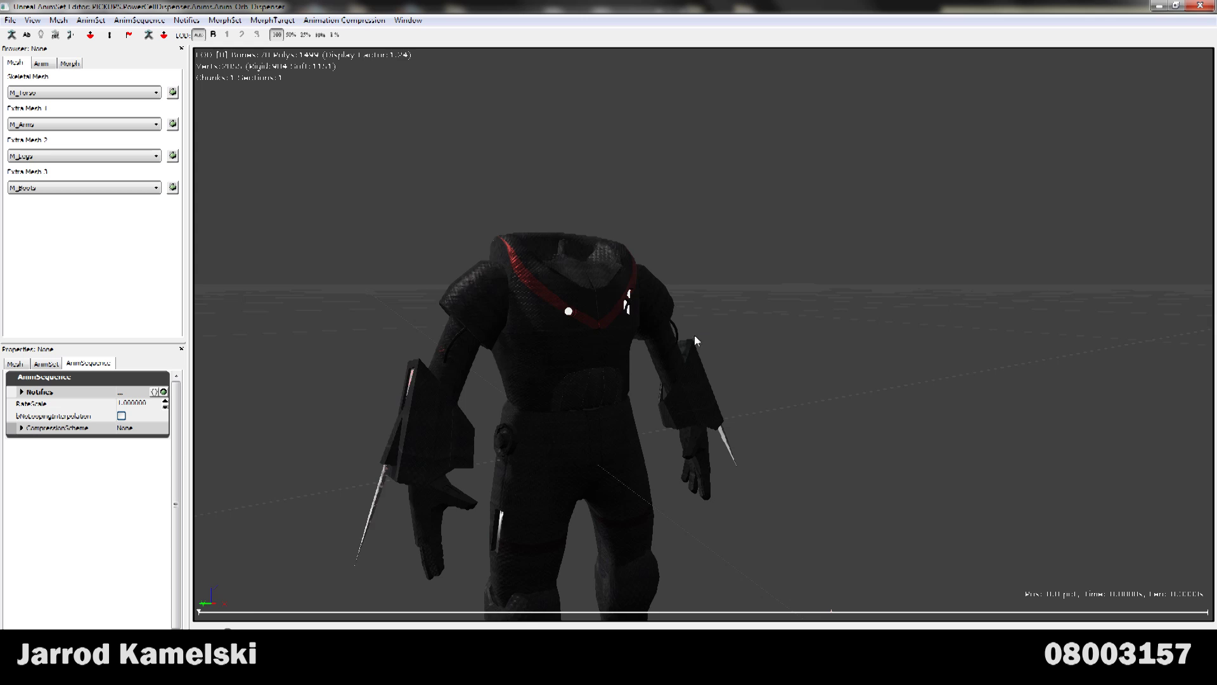
pyautogui.moveTo(696, 338)
pyautogui.mouseDown(button='right')
pyautogui.moveTo(695, 283)
pyautogui.moveTo(686, 332)
pyautogui.mouseUp(button='right')
pyautogui.moveTo(686, 332); pyautogui.dragTo(713, 347)
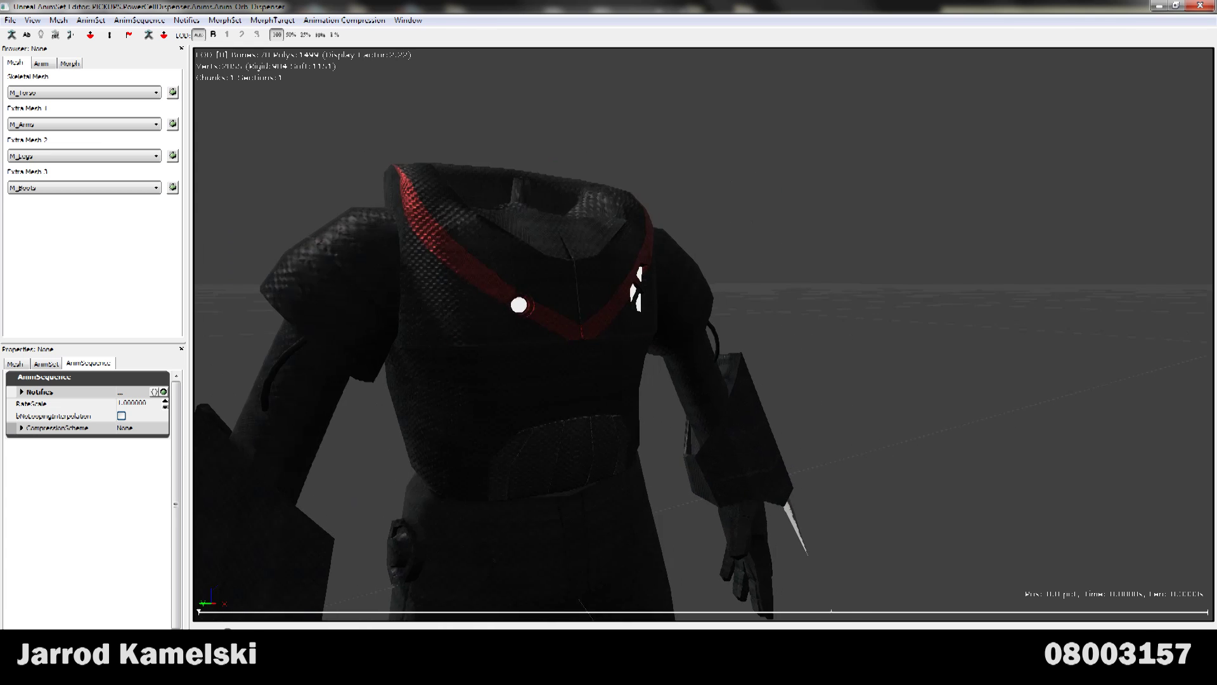
pyautogui.moveTo(673, 377); pyautogui.dragTo(666, 344, button='right')
pyautogui.moveTo(666, 349); pyautogui.dragTo(343, 374)
# - Examine the textured character from the side, including the thigh detail, glove, forearm armour and blade
pyautogui.moveTo(712, 351); pyautogui.dragTo(711, 405, button='right')
pyautogui.moveTo(707, 346); pyautogui.dragTo(603, 349)
pyautogui.moveTo(924, 393); pyautogui.dragTo(923, 438, button='right')
pyautogui.moveTo(923, 393); pyautogui.dragTo(806, 379)
pyautogui.moveTo(951, 342)
pyautogui.mouseDown(button='middle')
pyautogui.moveTo(953, 407)
pyautogui.moveTo(958, 348)
pyautogui.mouseUp(button='middle')
pyautogui.scroll(3, 953, 407)
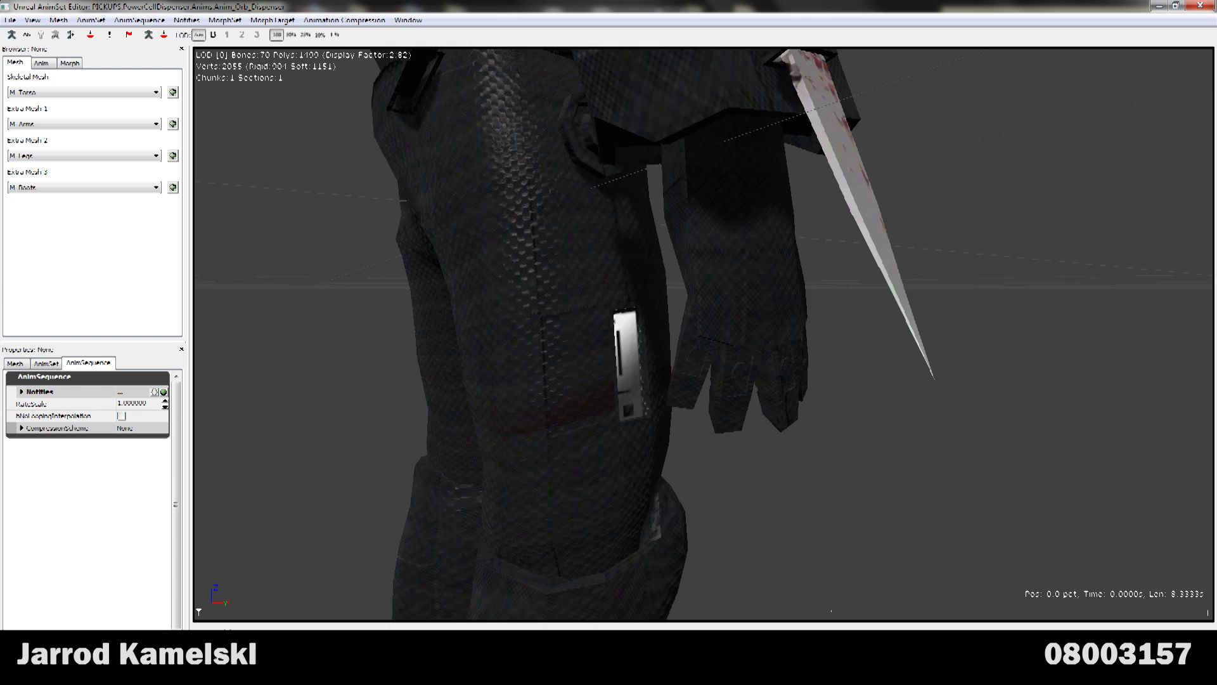
pyautogui.moveTo(968, 391); pyautogui.dragTo(968, 431, button='right')
pyautogui.moveTo(968, 391); pyautogui.dragTo(856, 396)
pyautogui.moveTo(963, 349); pyautogui.dragTo(875, 356)
pyautogui.moveTo(875, 355); pyautogui.dragTo(875, 381, button='right')
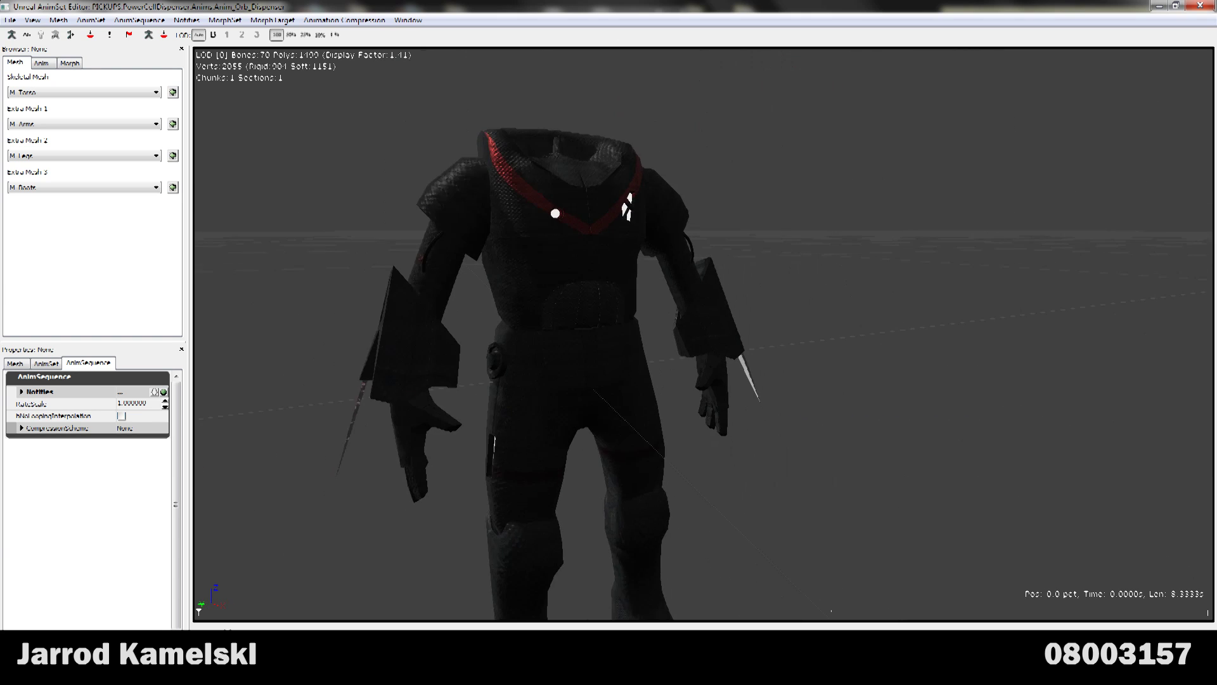
pyautogui.moveTo(875, 381); pyautogui.dragTo(968, 389)
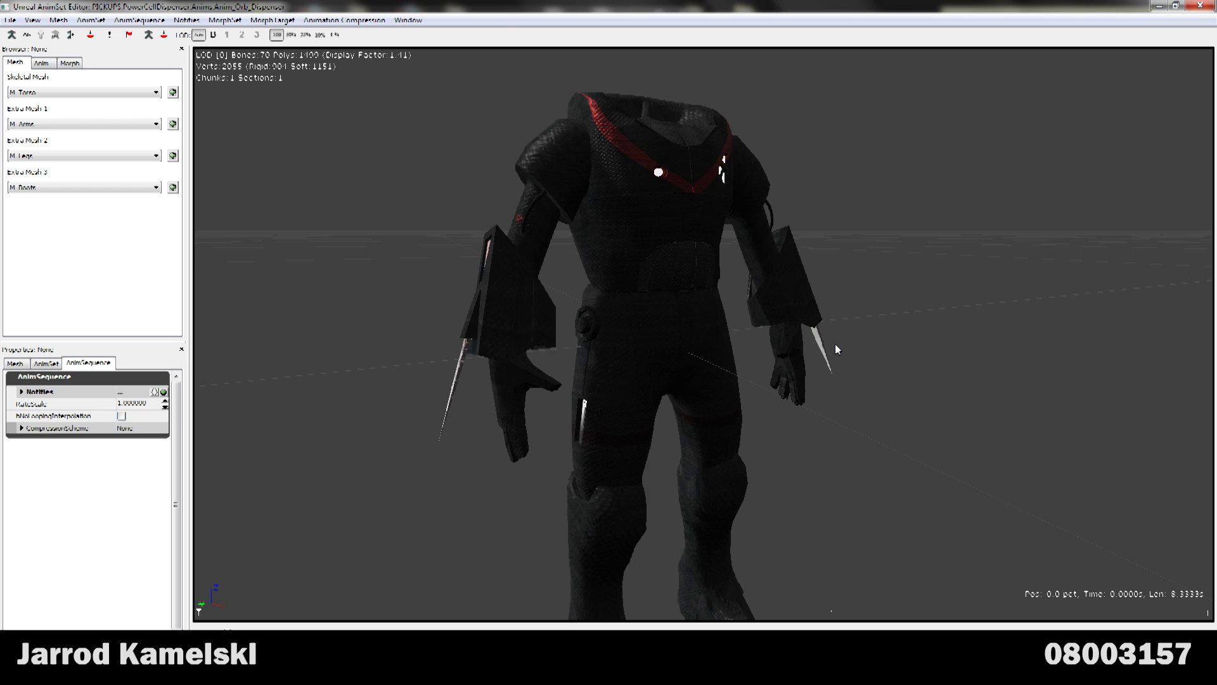
pyautogui.moveTo(968, 389); pyautogui.dragTo(984, 415)
pyautogui.moveTo(573, 383); pyautogui.dragTo(647, 375)
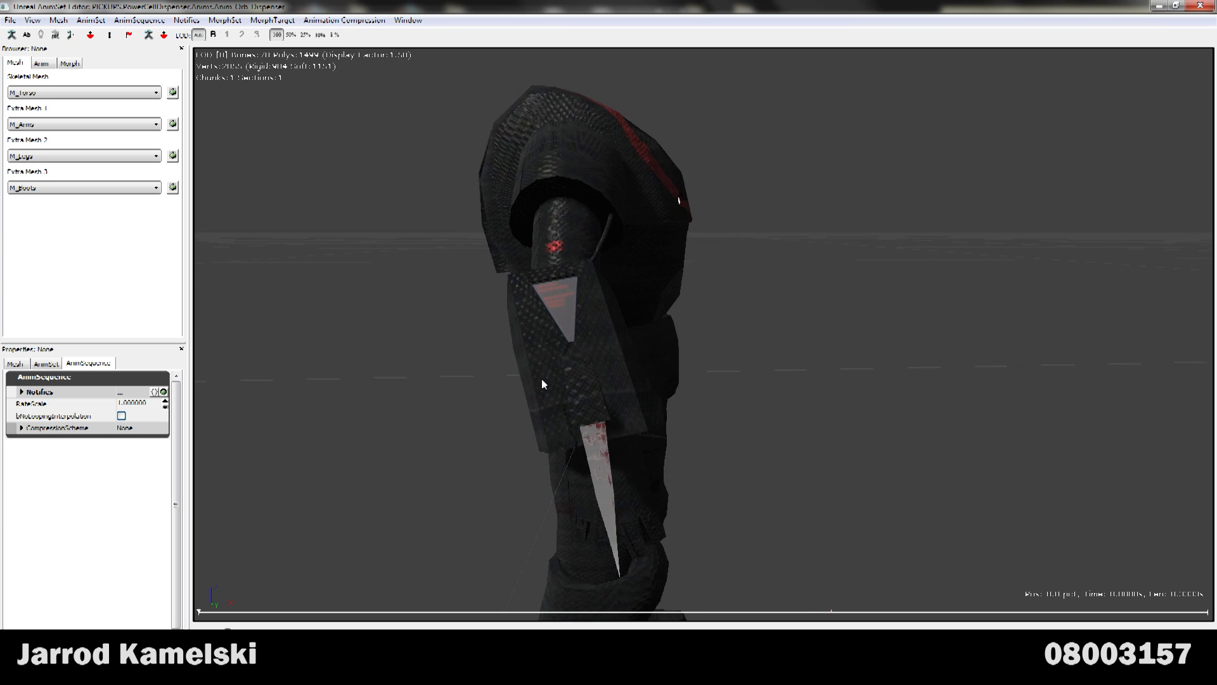
# - Load the K_AnimKrall_Base and K_AnimHuman_BaseMale anim sets for the character in turn and preview CC_Human_Male_Idle from the latter
pyautogui.moveTo(542, 385); pyautogui.dragTo(613, 381)
pyautogui.moveTo(639, 165); pyautogui.dragTo(677, 370)
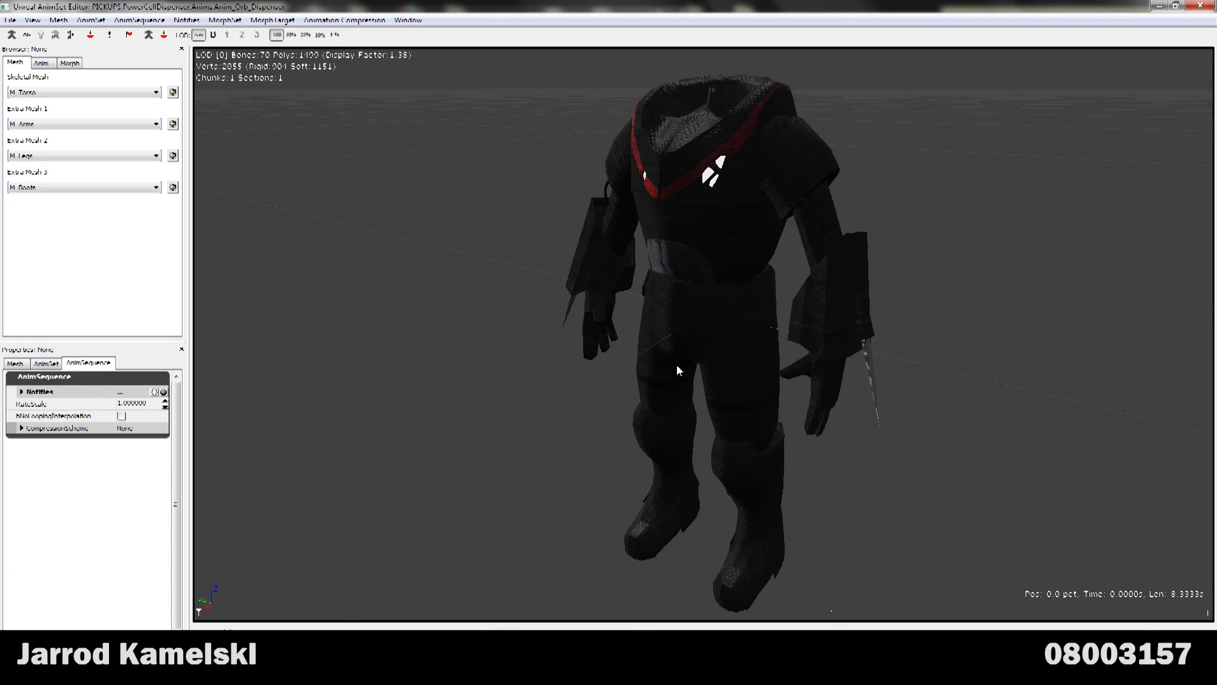
pyautogui.moveTo(697, 391)
pyautogui.mouseDown(button='middle')
pyautogui.moveTo(573, 340)
pyautogui.moveTo(693, 391)
pyautogui.mouseUp(button='middle')
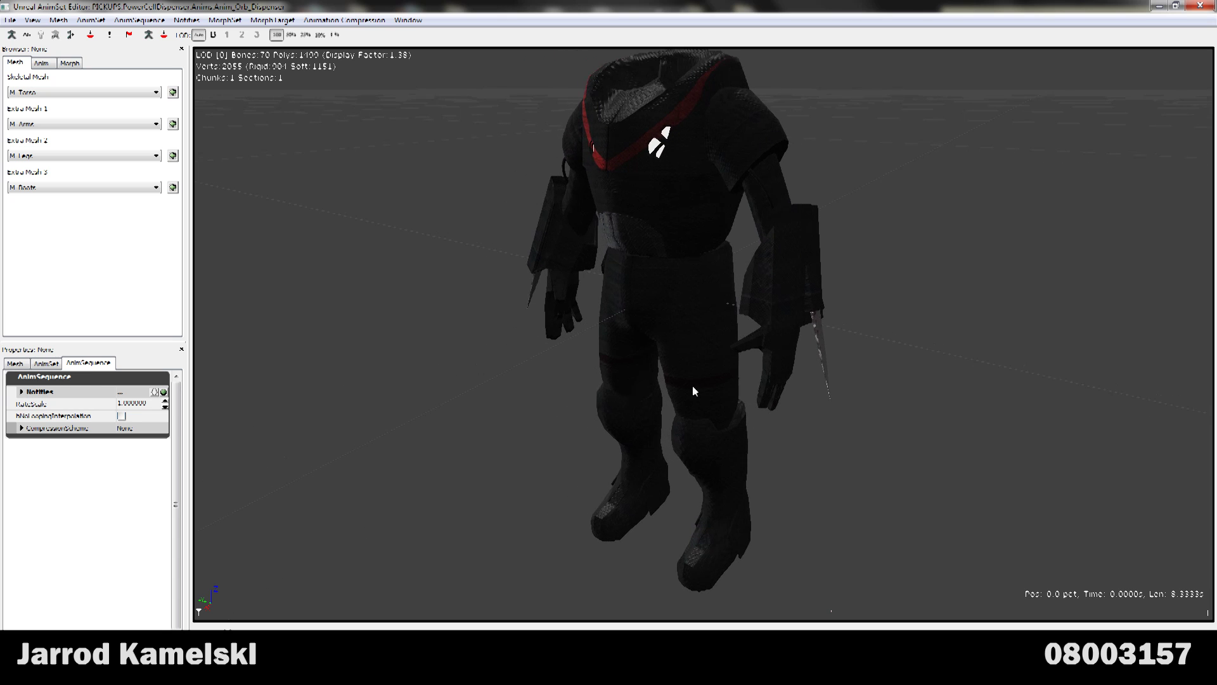
pyautogui.click(41, 63)
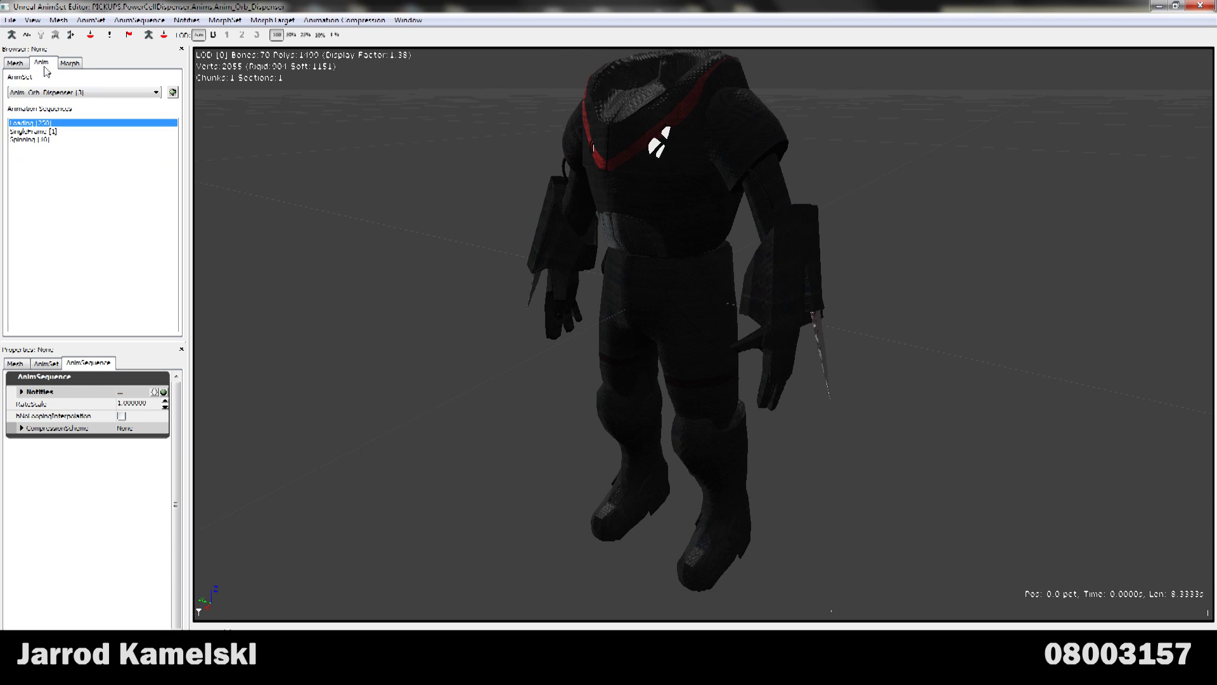
pyautogui.click(82, 94)
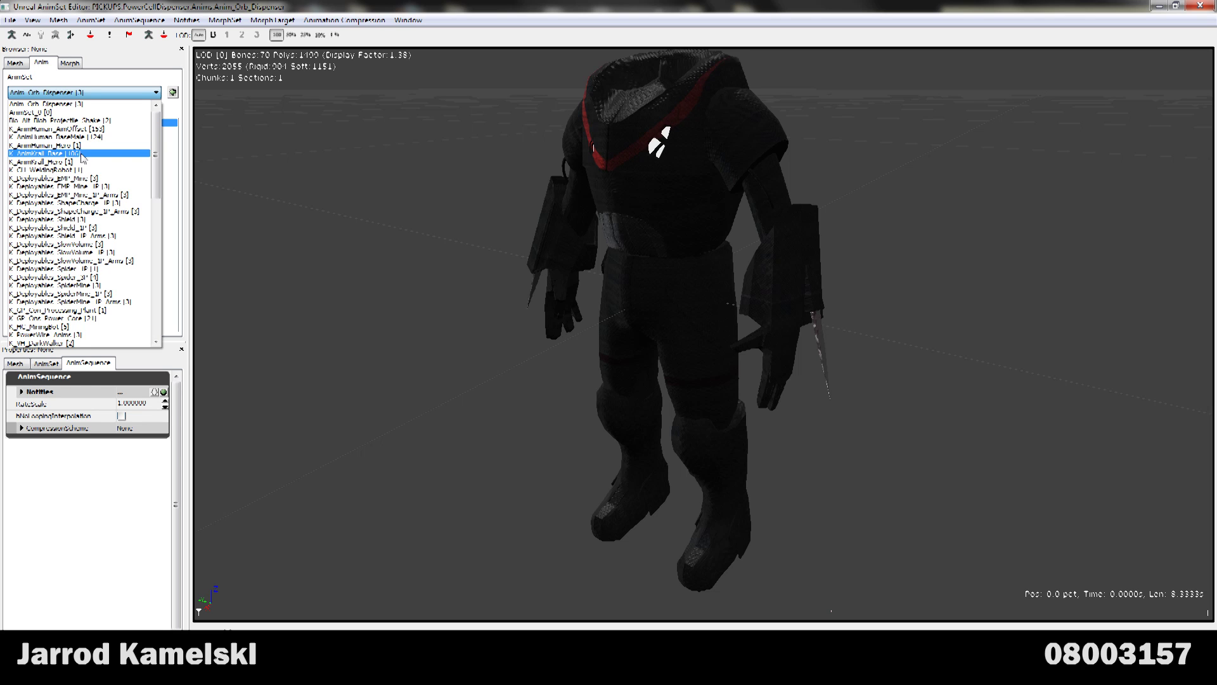
pyautogui.click(81, 153)
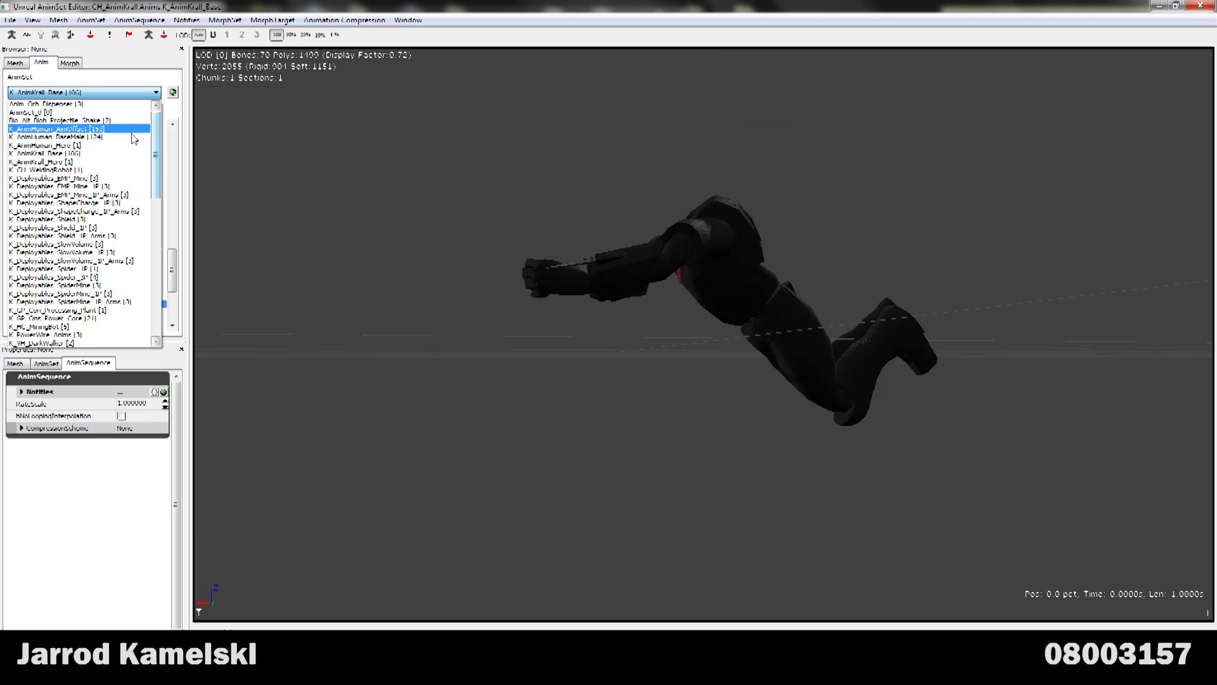
pyautogui.click(100, 137)
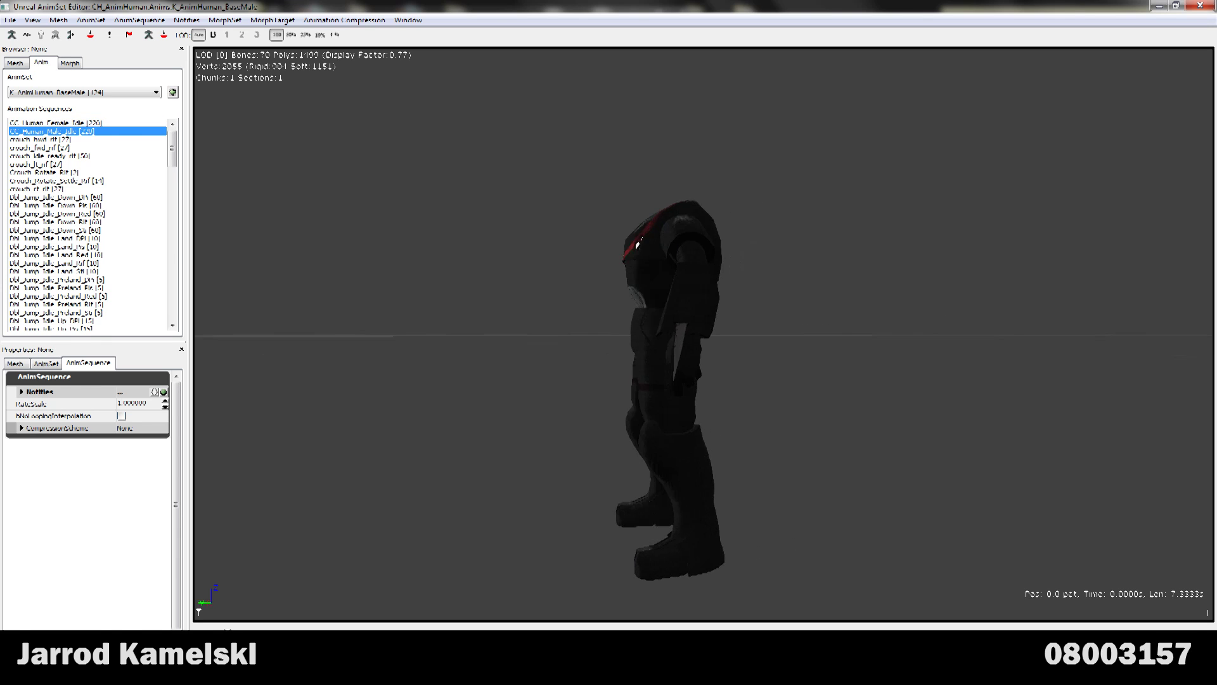
pyautogui.moveTo(596, 345); pyautogui.dragTo(692, 348)
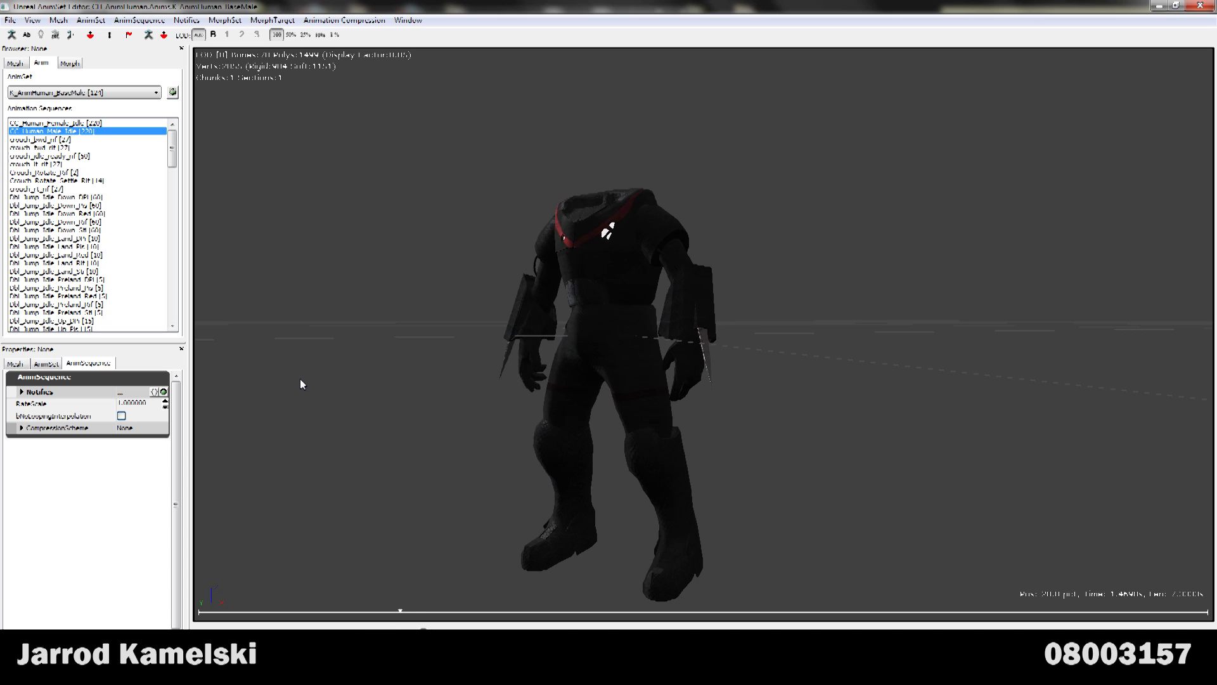
# - Preview double-jump sequences on the character, including Dbl_Jump_Idle_Preland_DPi and the Stinger preland pose seen from another angle
pyautogui.click(80, 216)
pyautogui.click(71, 279)
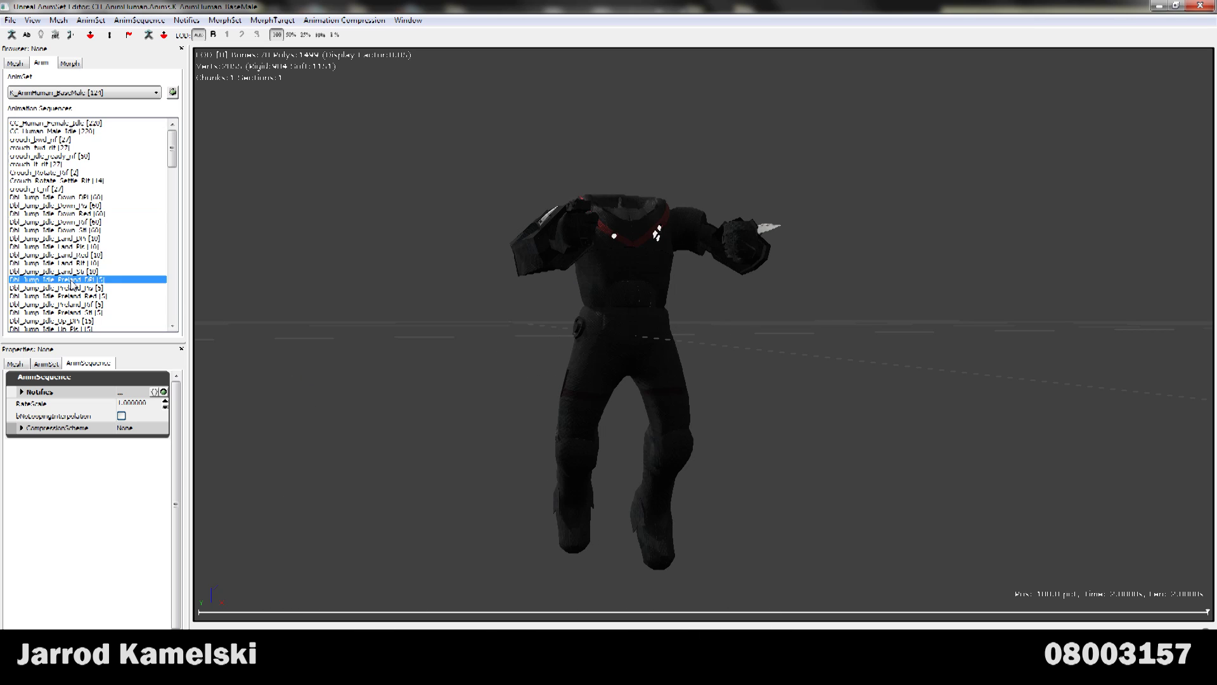
pyautogui.click(87, 312)
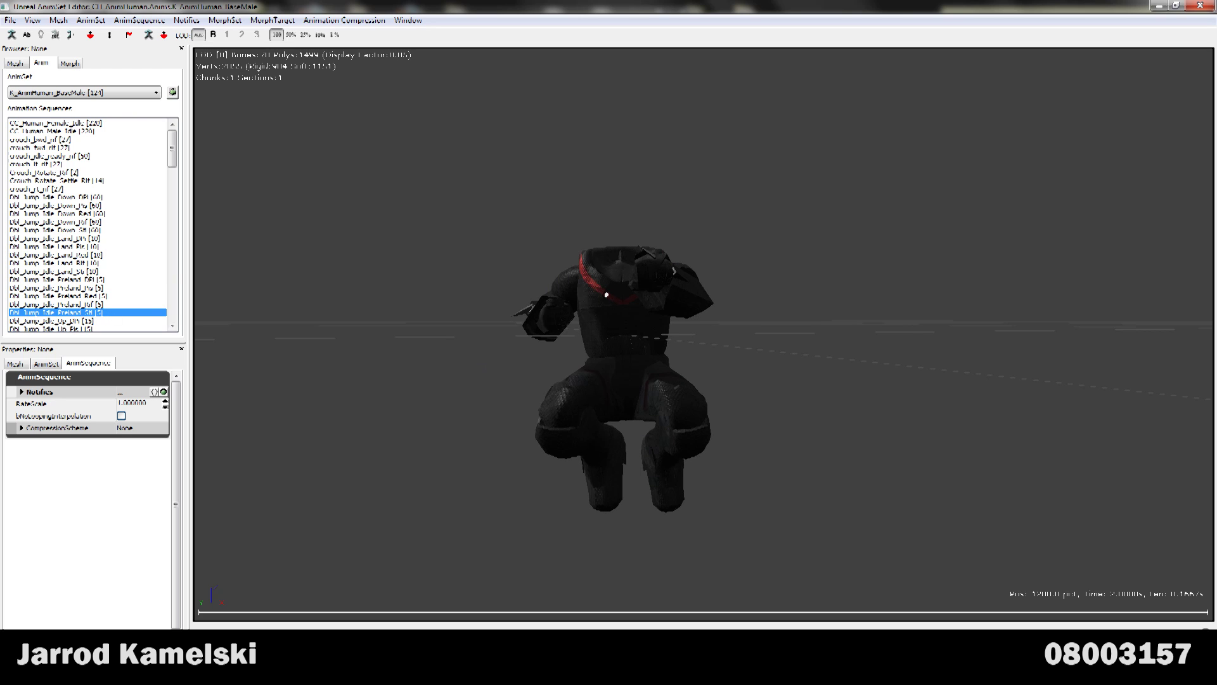
pyautogui.moveTo(399, 343); pyautogui.dragTo(498, 343)
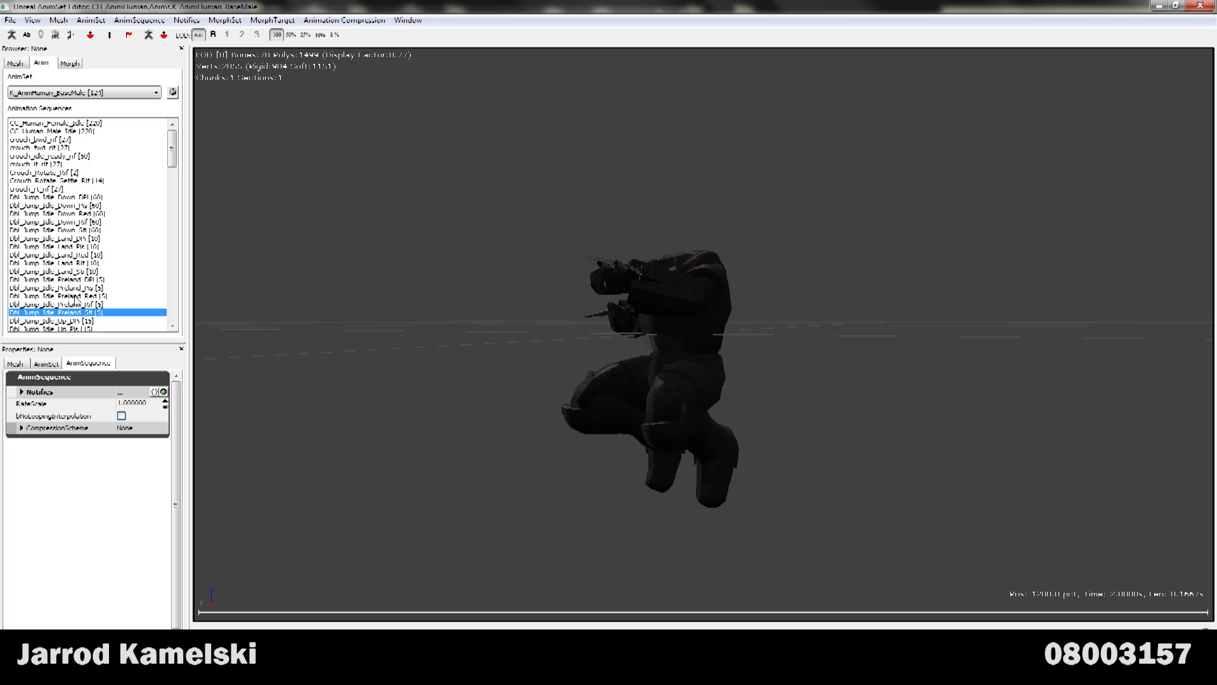
# - Preview hoverboard sequences on the character, including the crouch, left jump idle and hoverboardstrafert
pyautogui.moveTo(177, 143); pyautogui.dragTo(177, 185)
pyautogui.click(75, 230)
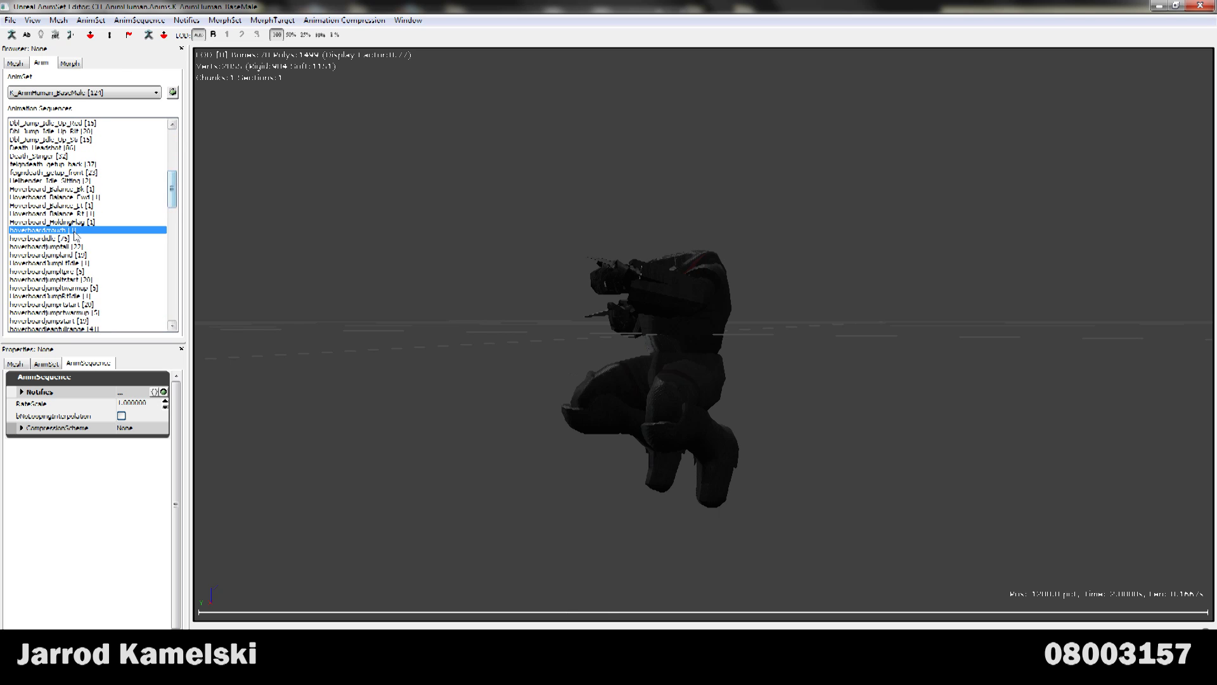
pyautogui.click(68, 263)
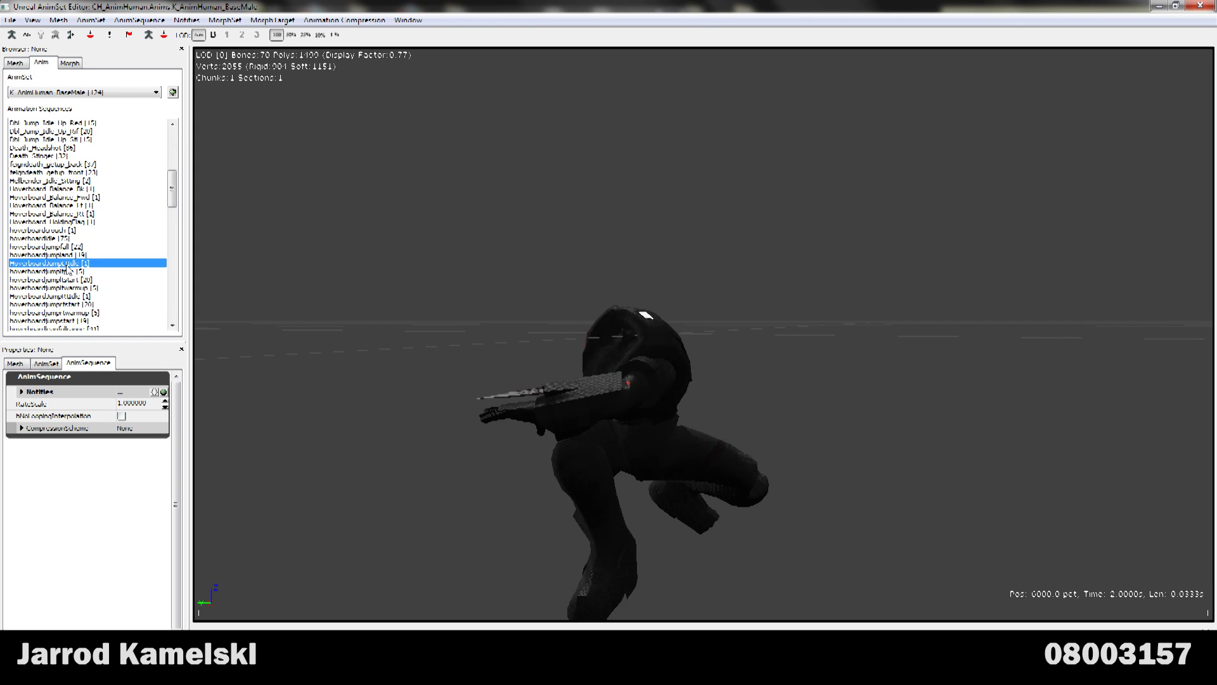
pyautogui.scroll(-6, 177, 226)
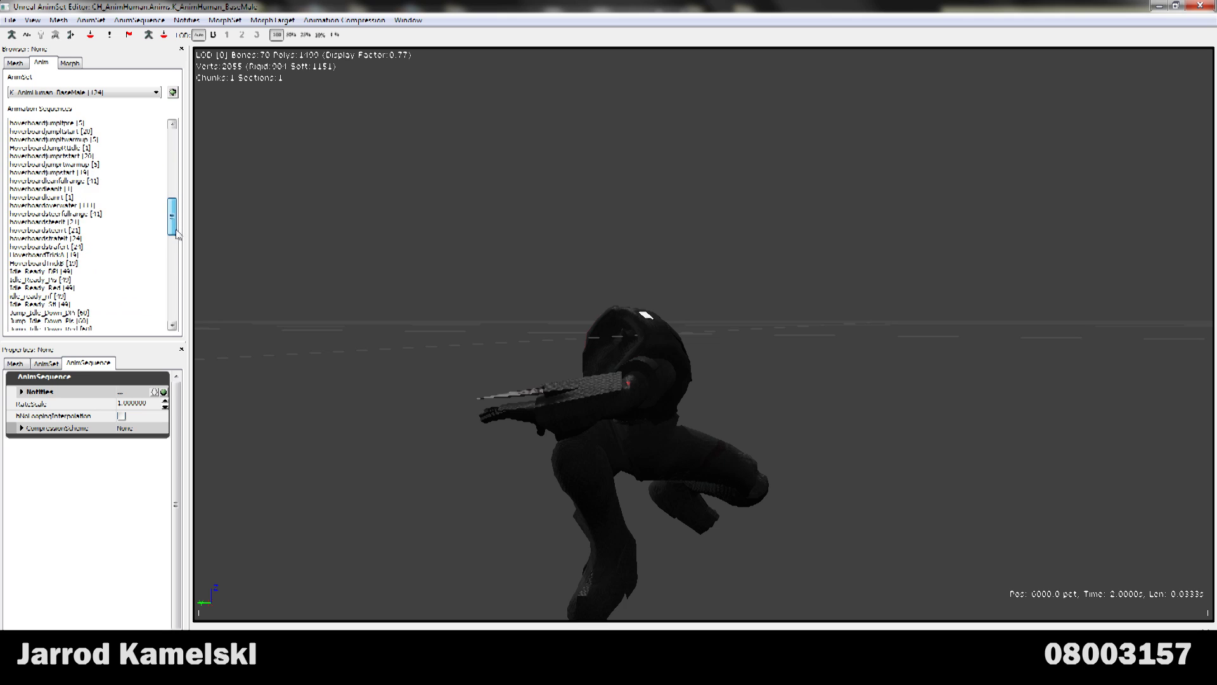
pyautogui.click(61, 248)
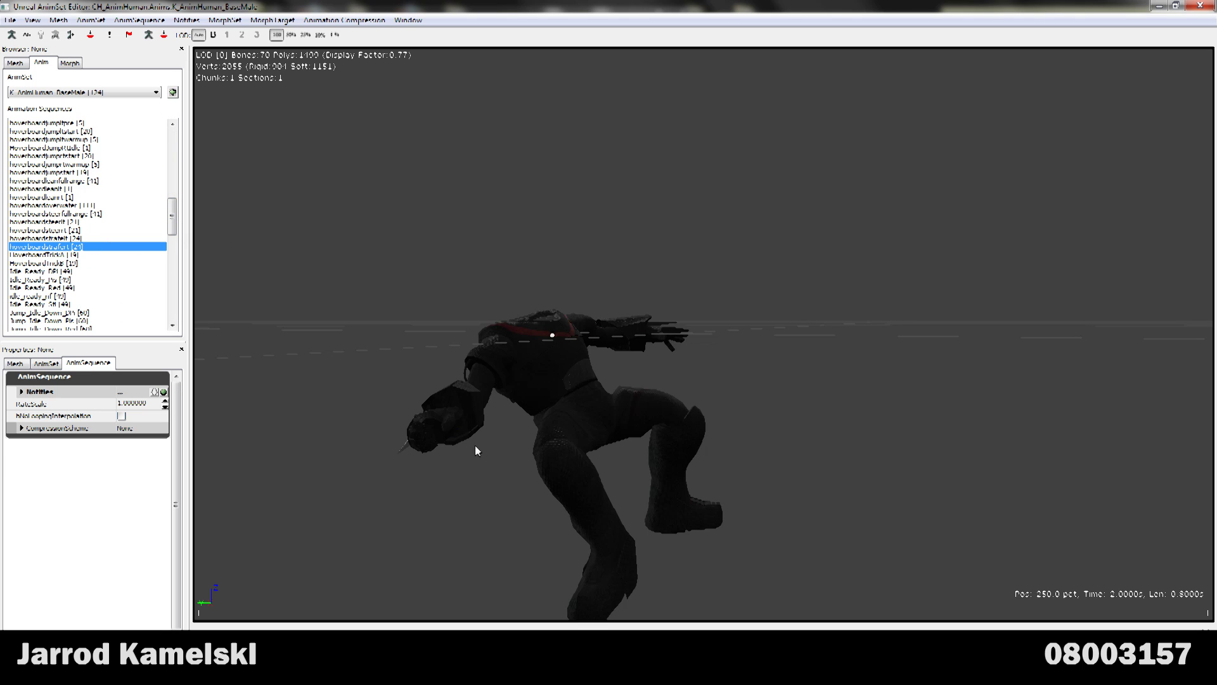
# - Examine how the torso, thighs, knees and boots deform in the hoverboard strafe pose from several angles and distances
pyautogui.moveTo(648, 487); pyautogui.dragTo(648, 493)
pyautogui.moveTo(648, 492); pyautogui.dragTo(650, 498, button='middle')
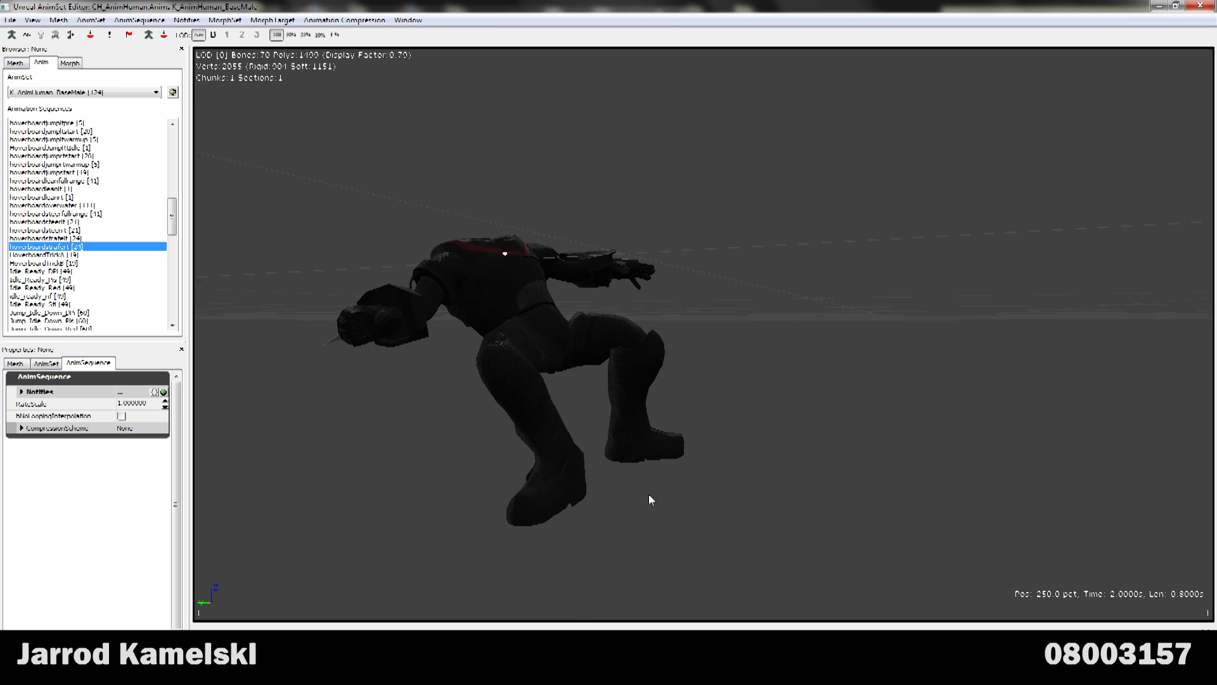
pyautogui.moveTo(650, 497); pyautogui.dragTo(650, 489)
pyautogui.moveTo(650, 490); pyautogui.dragTo(645, 490, button='right')
pyautogui.moveTo(644, 490); pyautogui.dragTo(628, 491)
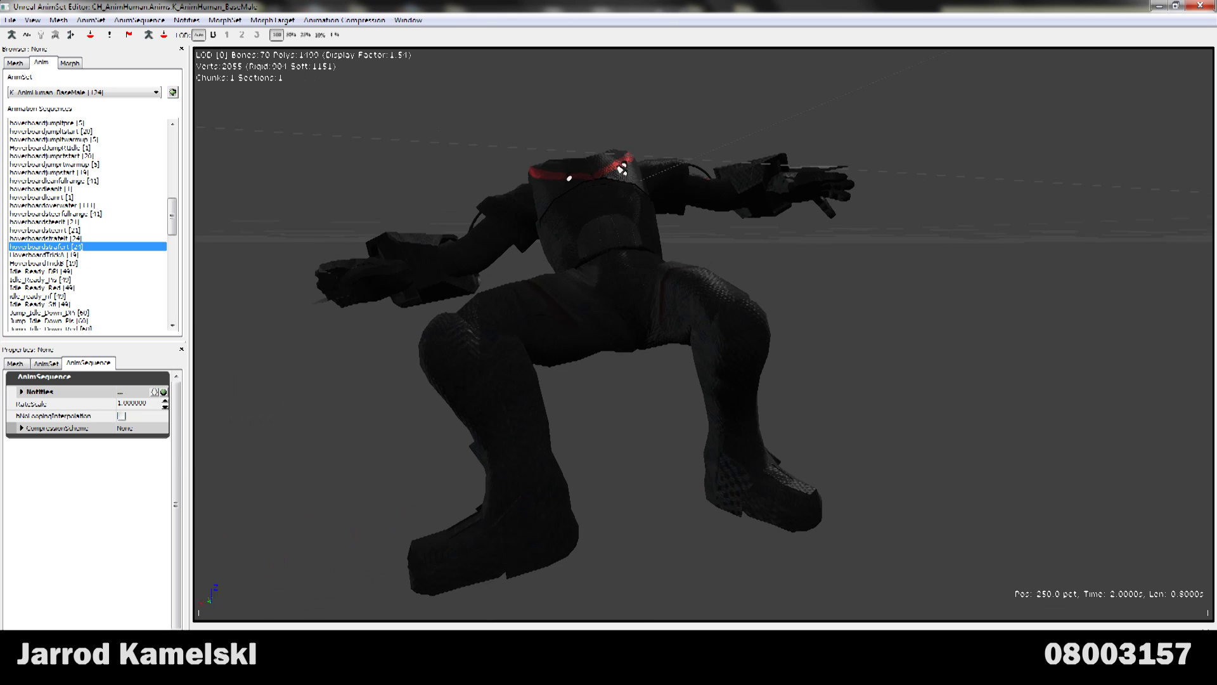
pyautogui.moveTo(628, 490); pyautogui.dragTo(665, 505, button='middle')
pyautogui.moveTo(664, 505); pyautogui.dragTo(634, 510, button='right')
pyautogui.moveTo(560, 514)
pyautogui.mouseDown()
pyautogui.moveTo(539, 512)
pyautogui.moveTo(585, 521)
pyautogui.moveTo(574, 521)
pyautogui.mouseUp()
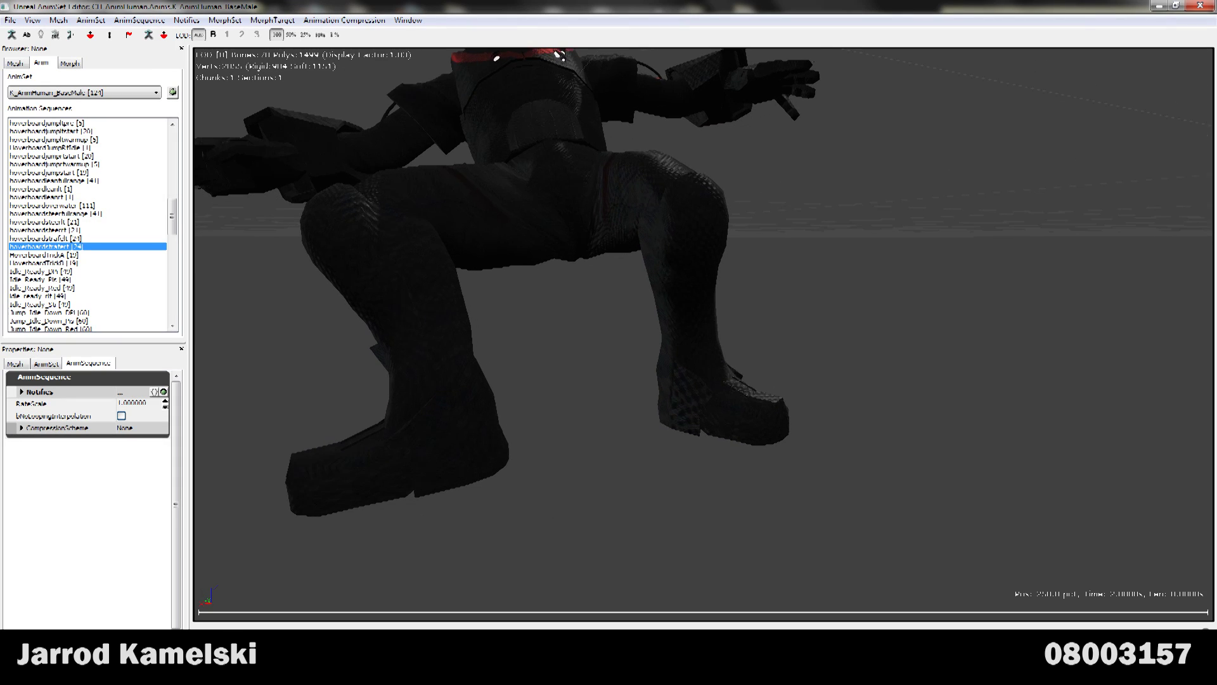
pyautogui.moveTo(677, 489)
pyautogui.mouseDown()
pyautogui.moveTo(719, 490)
pyautogui.moveTo(665, 476)
pyautogui.mouseUp()
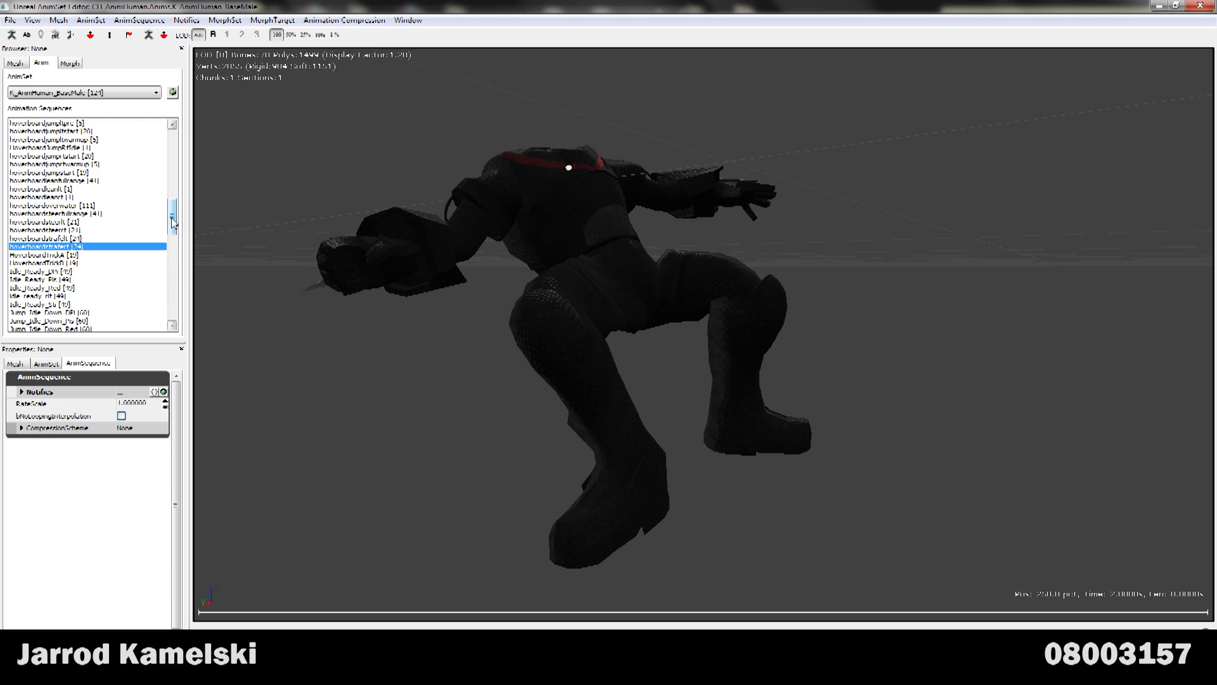
# - Preview the Swim_Rt_DPi and Taunt_FB_Hoolahoop sequences on the character
pyautogui.moveTo(171, 219); pyautogui.dragTo(173, 296)
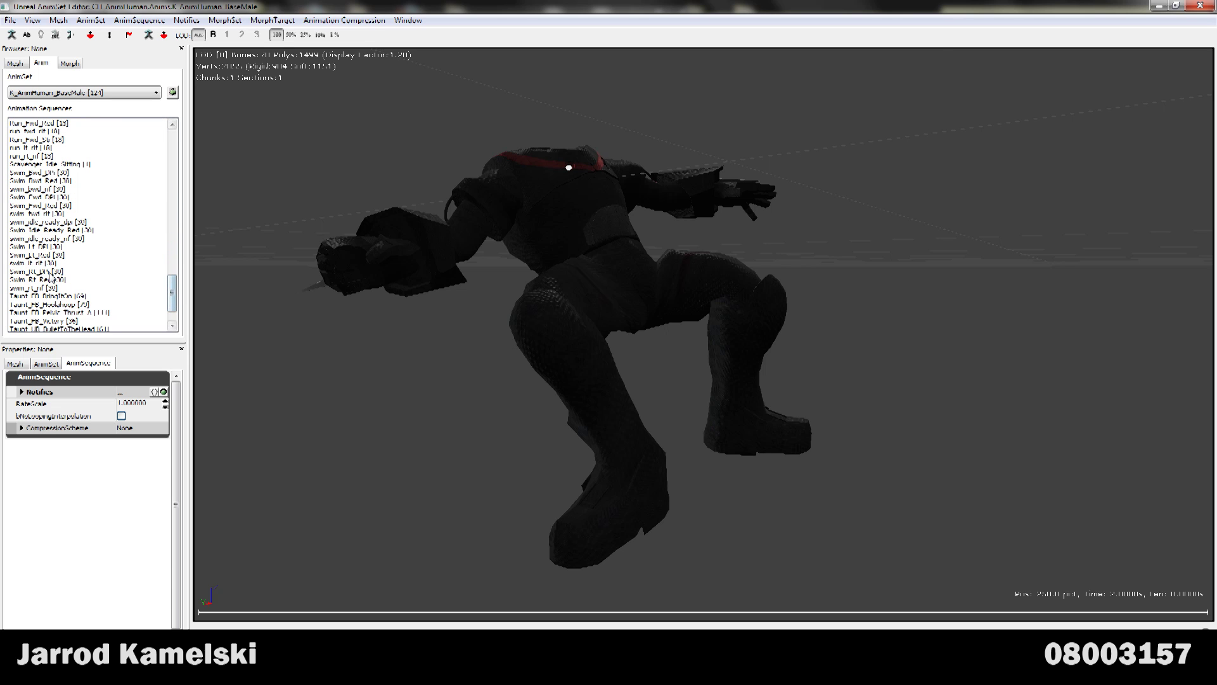
pyautogui.click(51, 272)
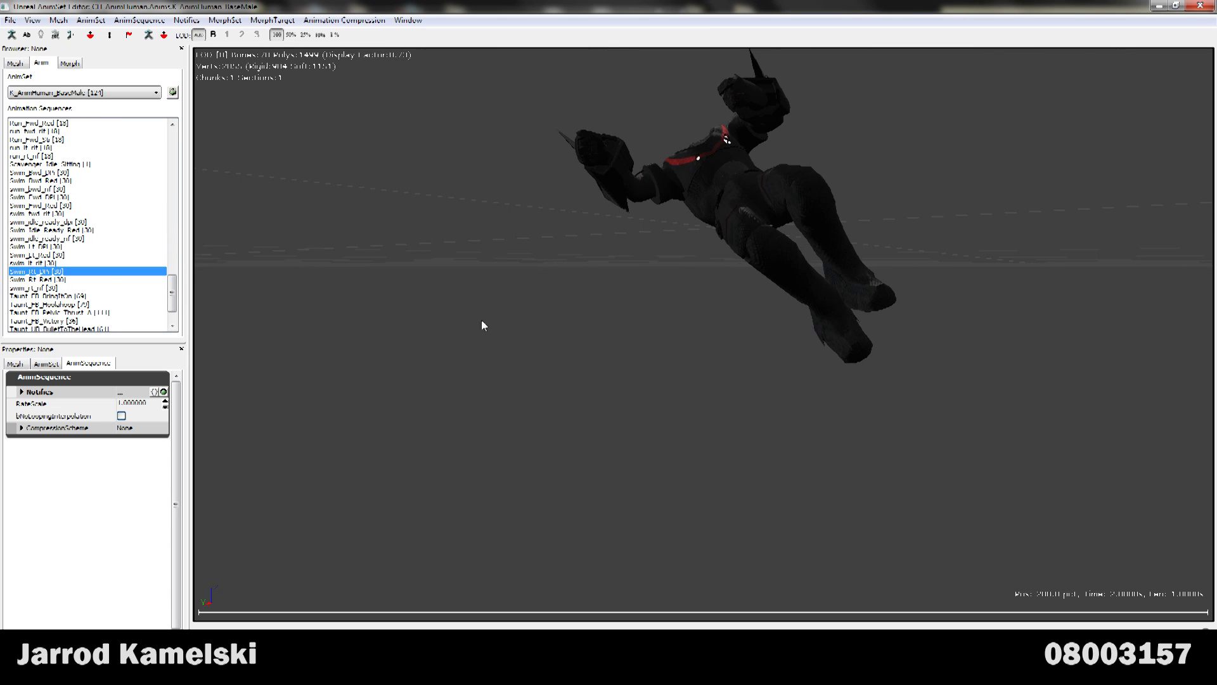
pyautogui.moveTo(680, 305); pyautogui.dragTo(676, 307, button='middle')
pyautogui.click(59, 305)
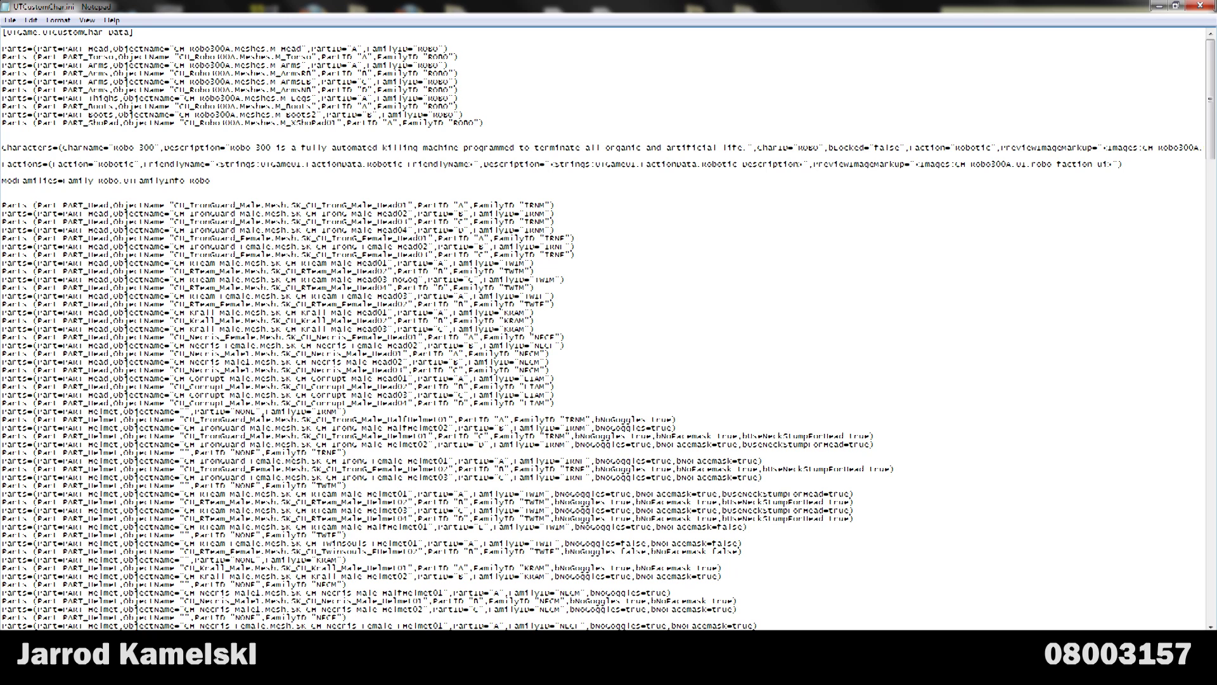
# - Switch to Notepad and review the ROBO part and character entries in UTCustomChar.ini and the ModPackages=Family_Robo line in UTEditor.ini
pyautogui.moveTo(17, 49); pyautogui.dragTo(175, 57)
pyautogui.click(451, 65)
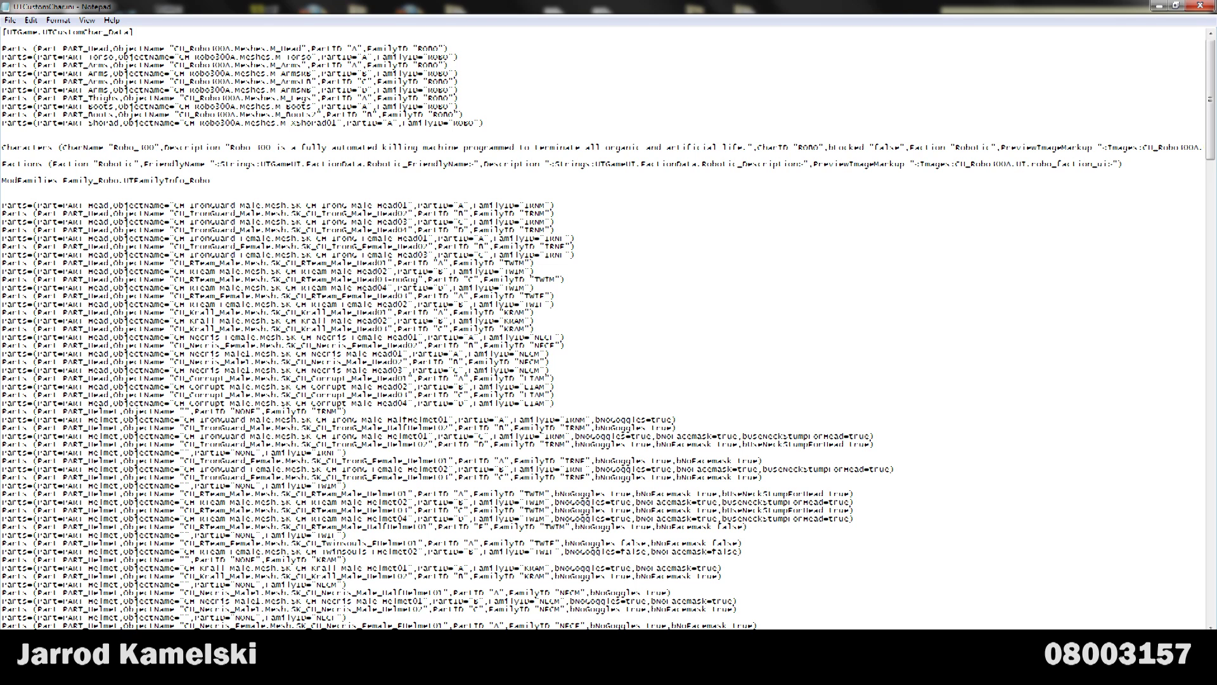
pyautogui.moveTo(337, 634); pyautogui.dragTo(774, 631)
pyautogui.hscroll(-10, 603, 328)
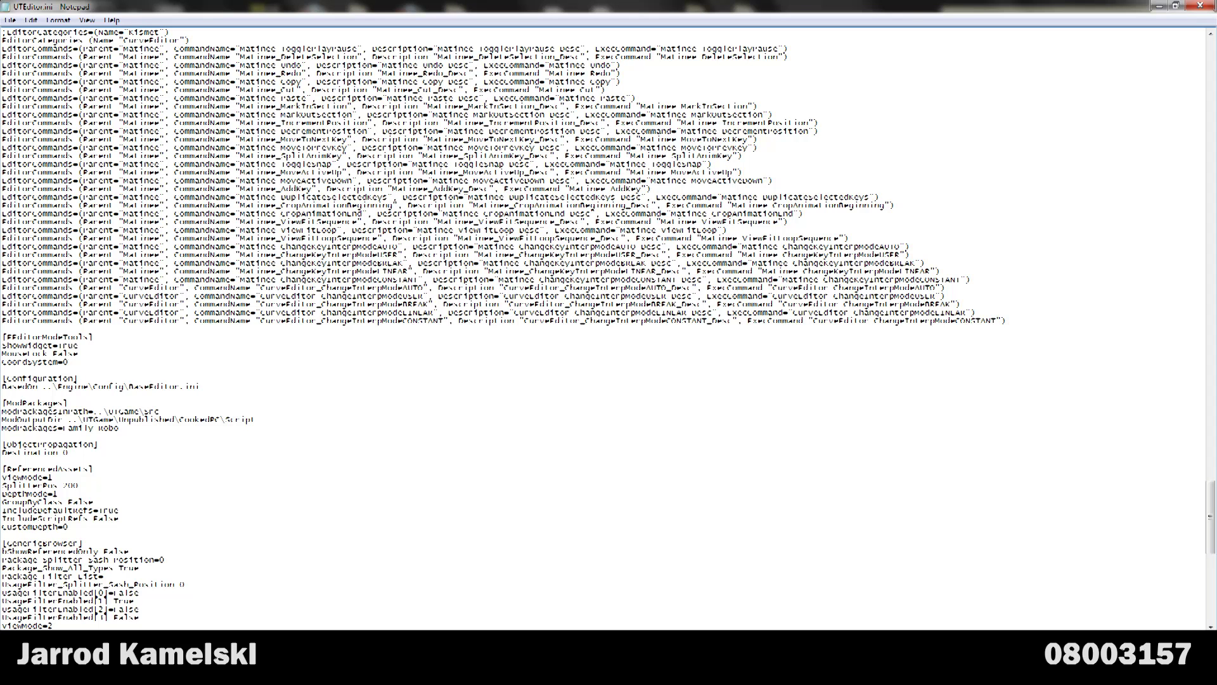
pyautogui.moveTo(119, 428); pyautogui.dragTo(3, 428)
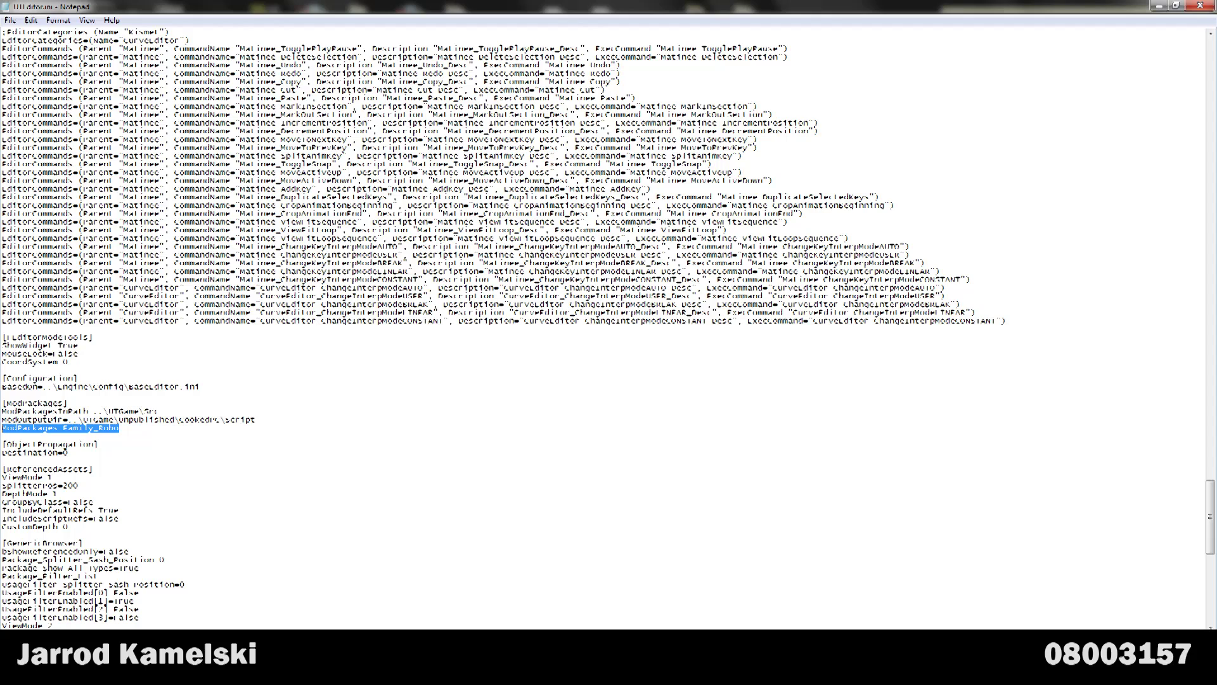
pyautogui.click(120, 429)
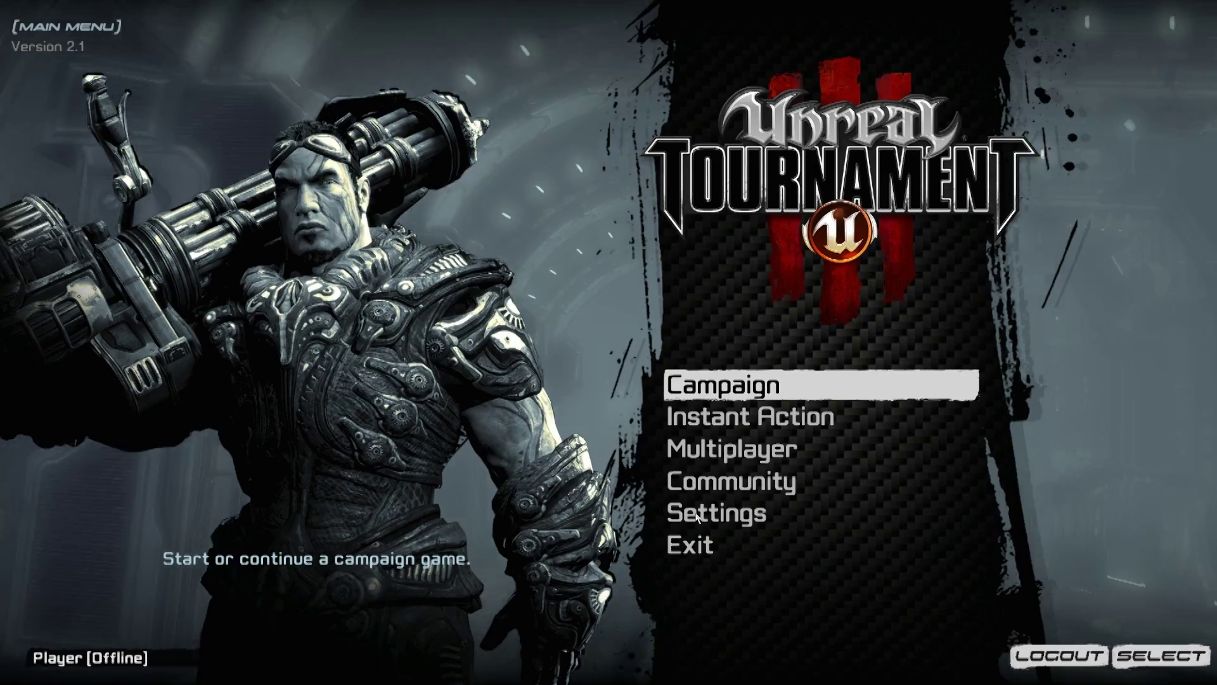
# - Switch to Unreal Tournament 3 and open the player character customisation for the Robo faction
pyautogui.click(698, 517)
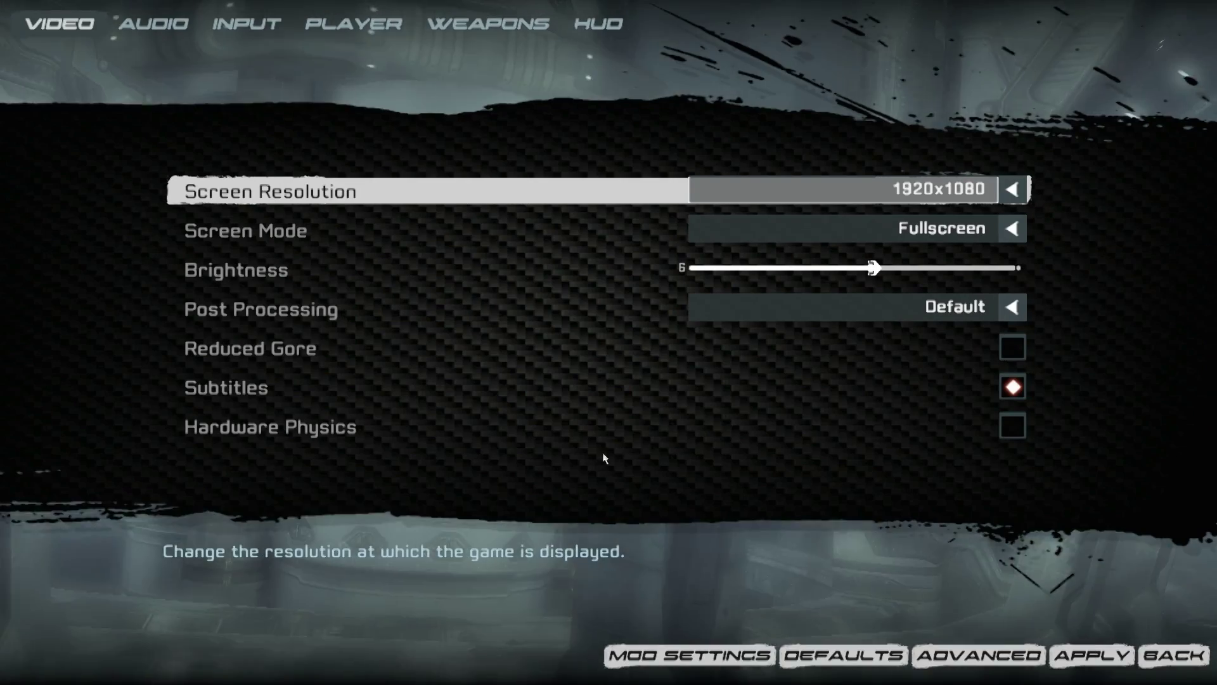
pyautogui.click(936, 657)
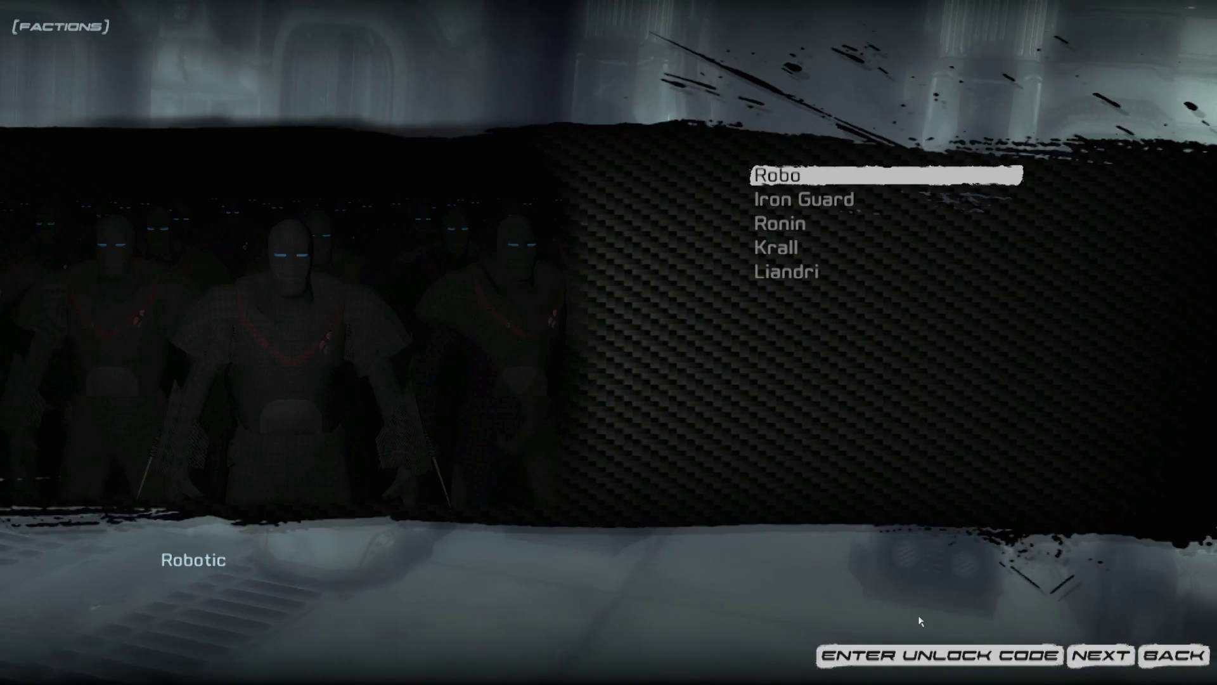
pyautogui.click(1091, 658)
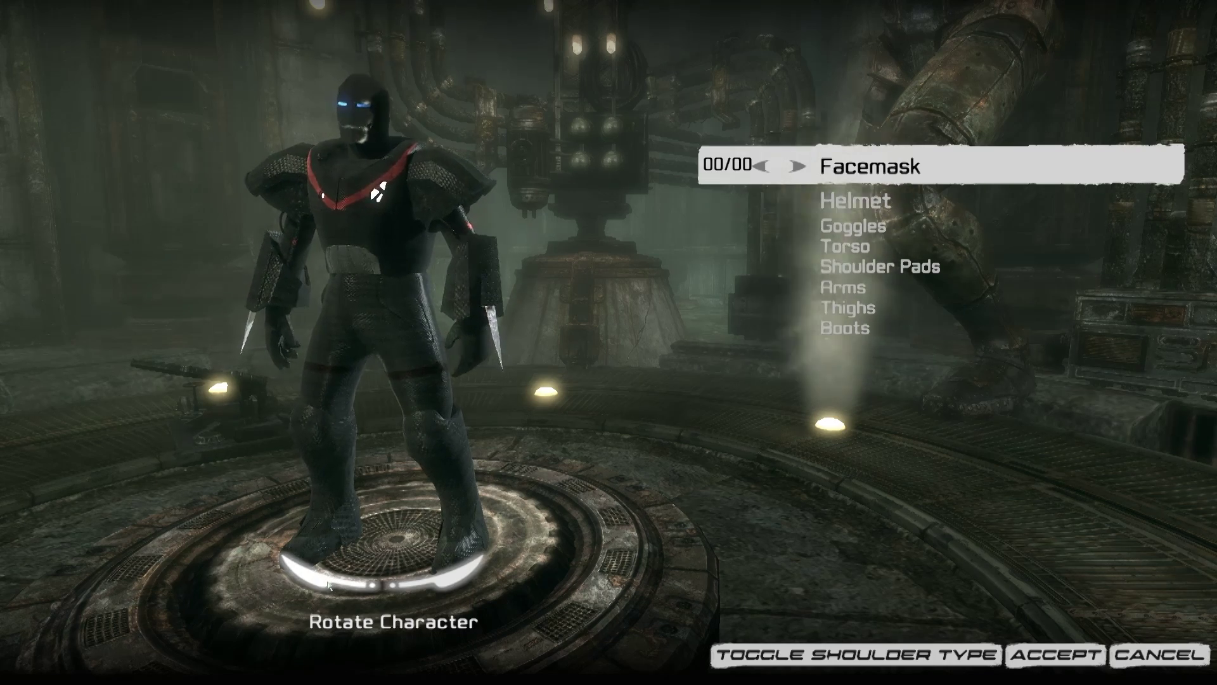
# - Rotate the robot character and preview its alternative shoulder pad types and four arm variants
pyautogui.moveTo(328, 584); pyautogui.dragTo(328, 582)
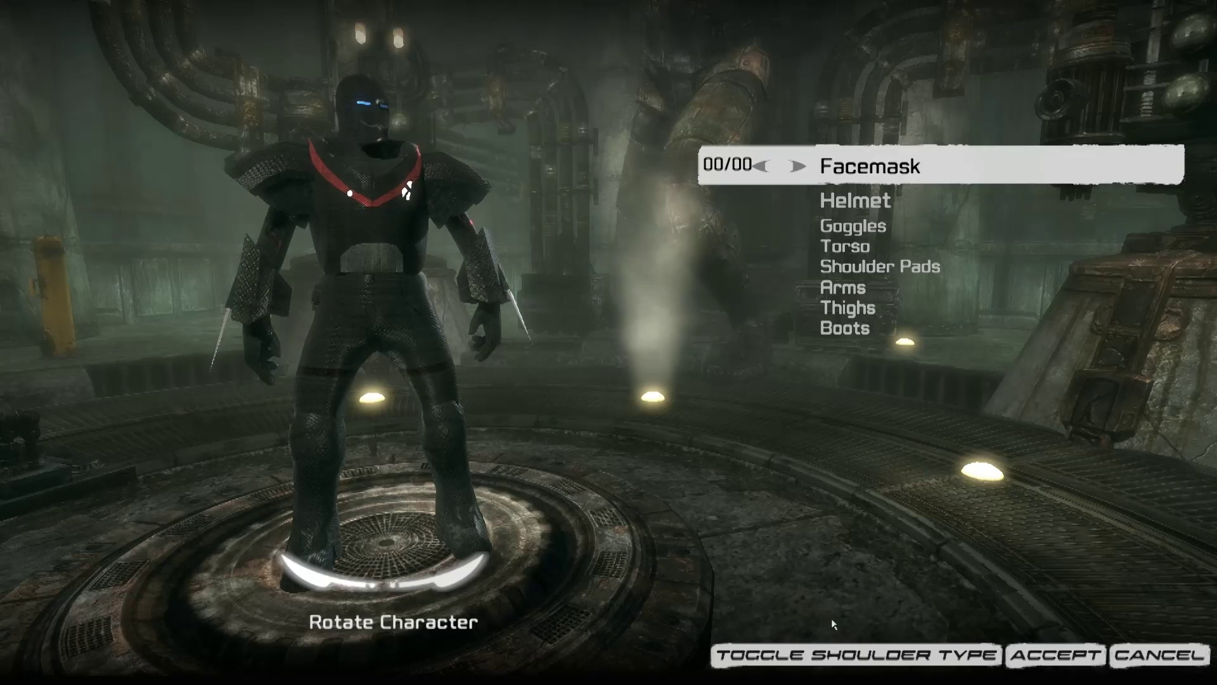
pyautogui.click(845, 659)
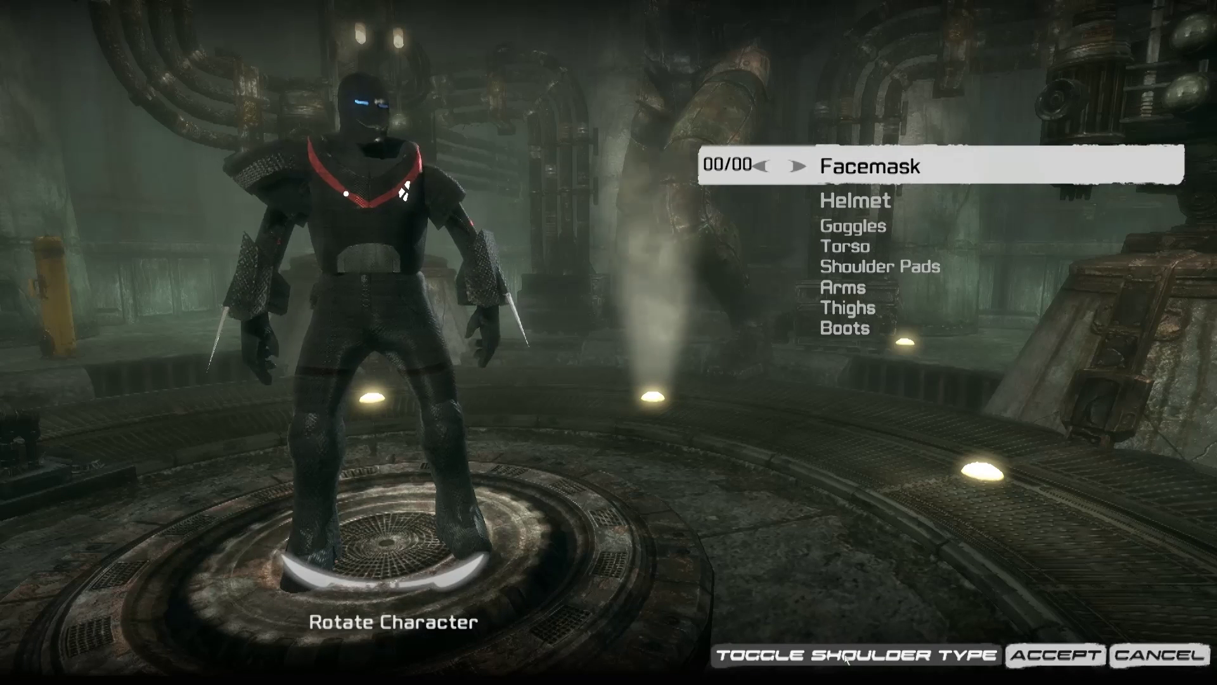
pyautogui.click(842, 292)
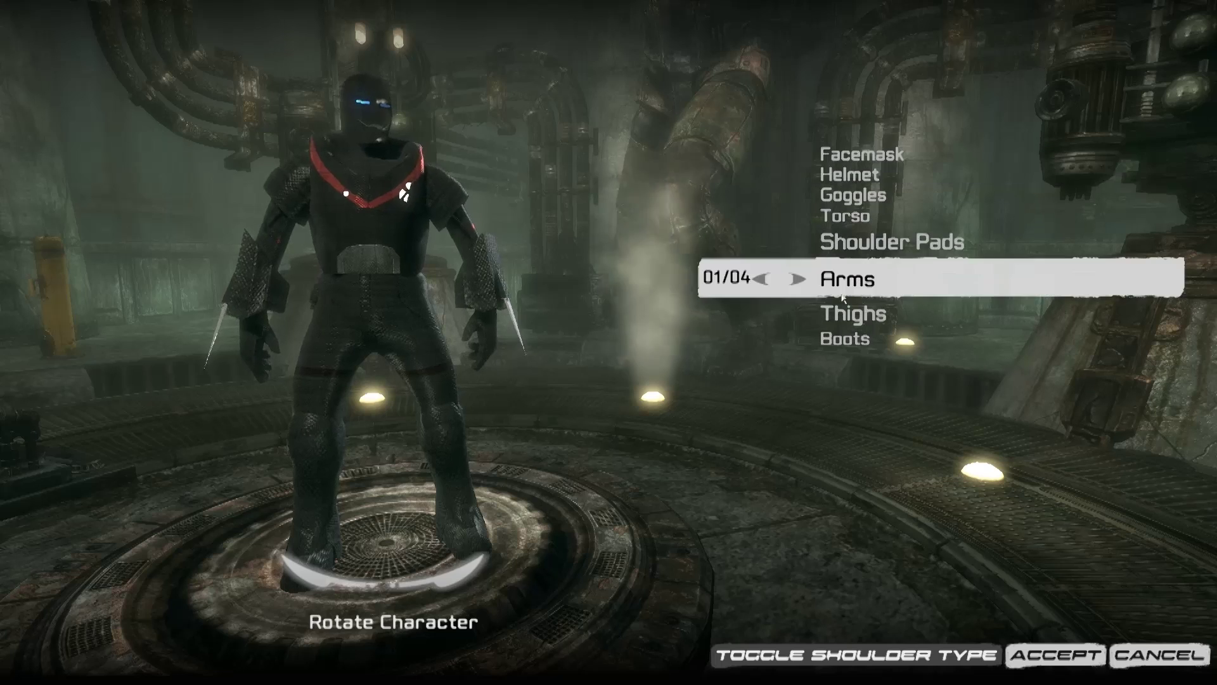
pyautogui.click(797, 280)
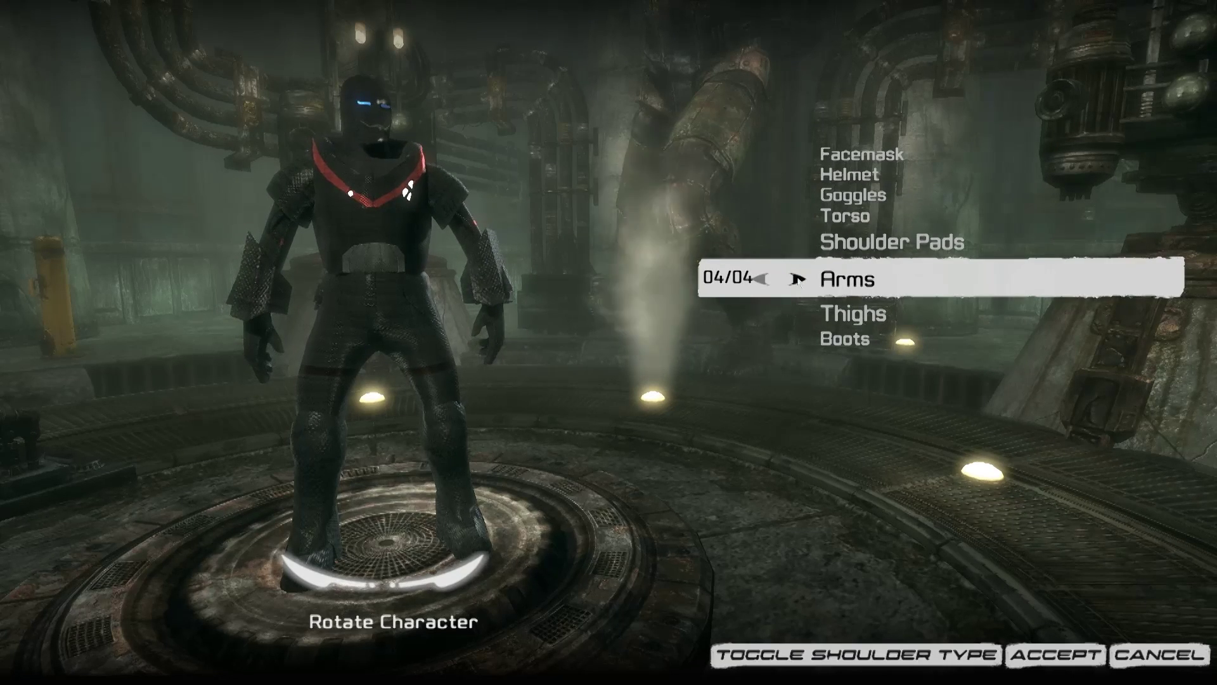
# - Look through the thigh and boot options and accept the character with both shoulder pads and boots variant 01
pyautogui.click(831, 329)
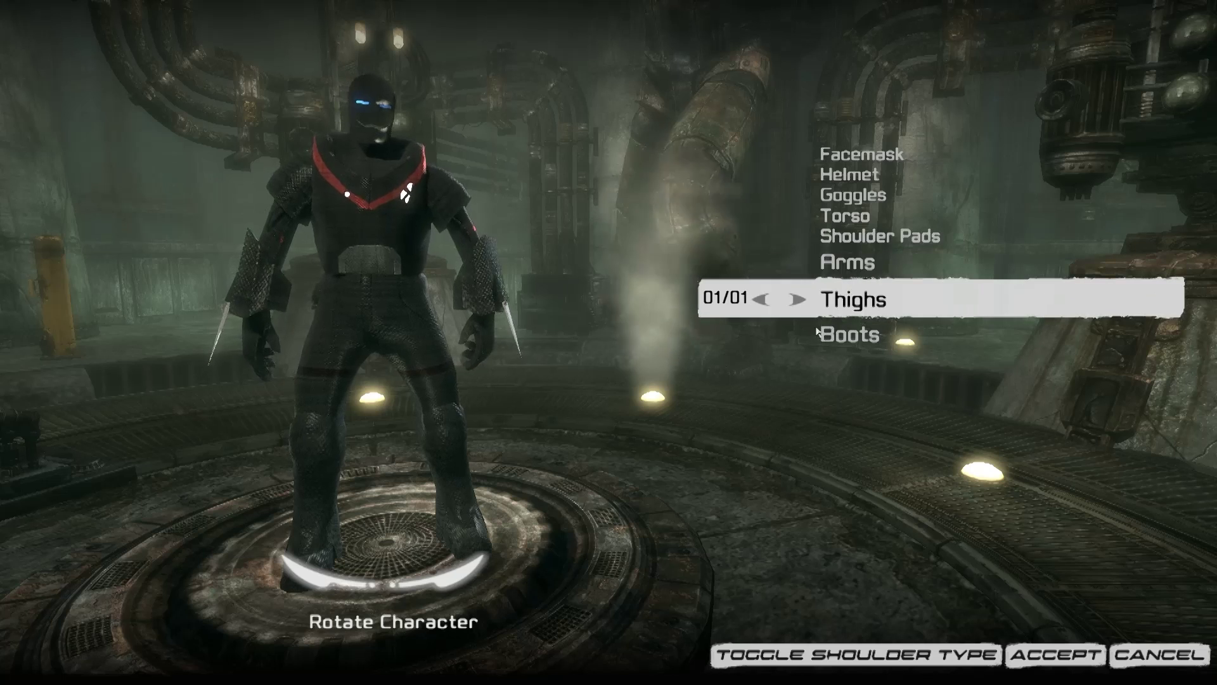
pyautogui.click(816, 327)
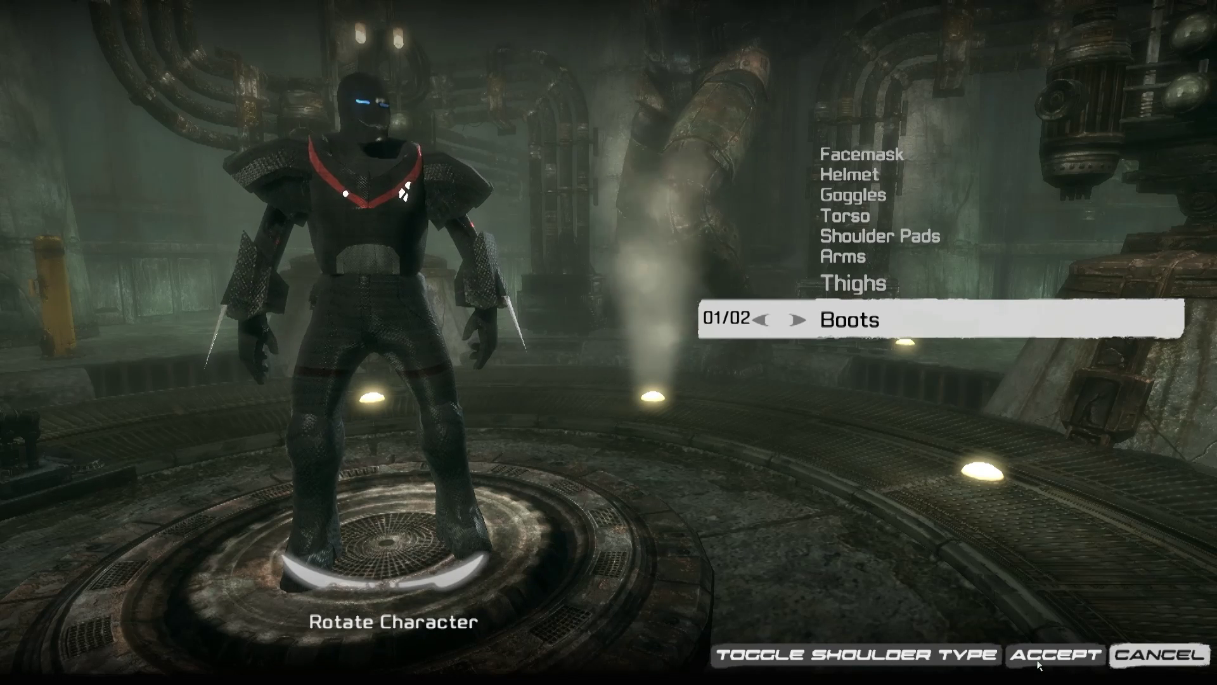
pyautogui.click(1039, 656)
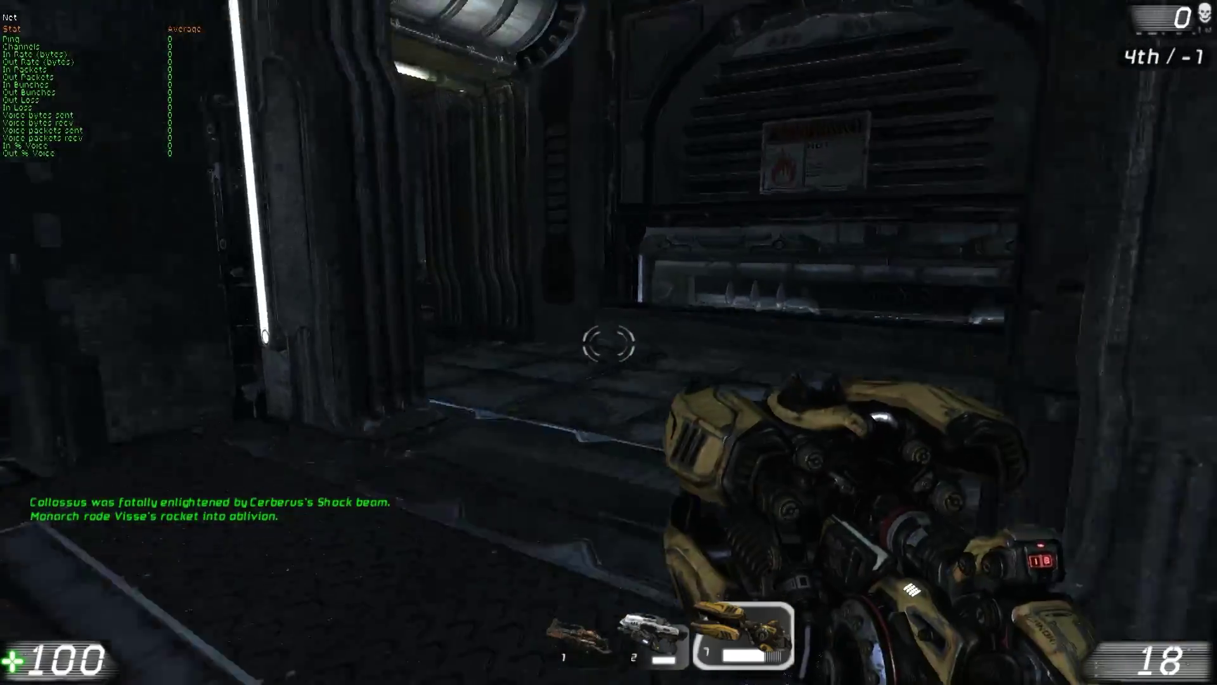
# - Advance through the deathmatch map and shoot Robo_300 in the tunnel with the Stinger Minigun
pyautogui.press('w')
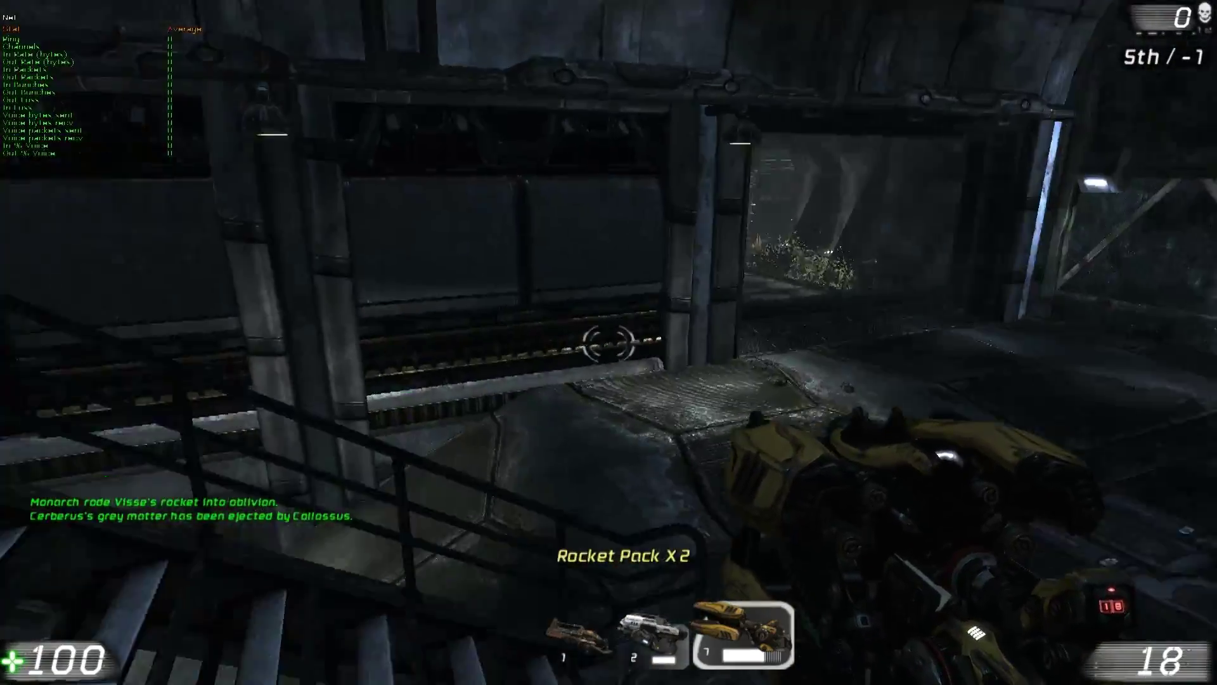
pyautogui.press('w')
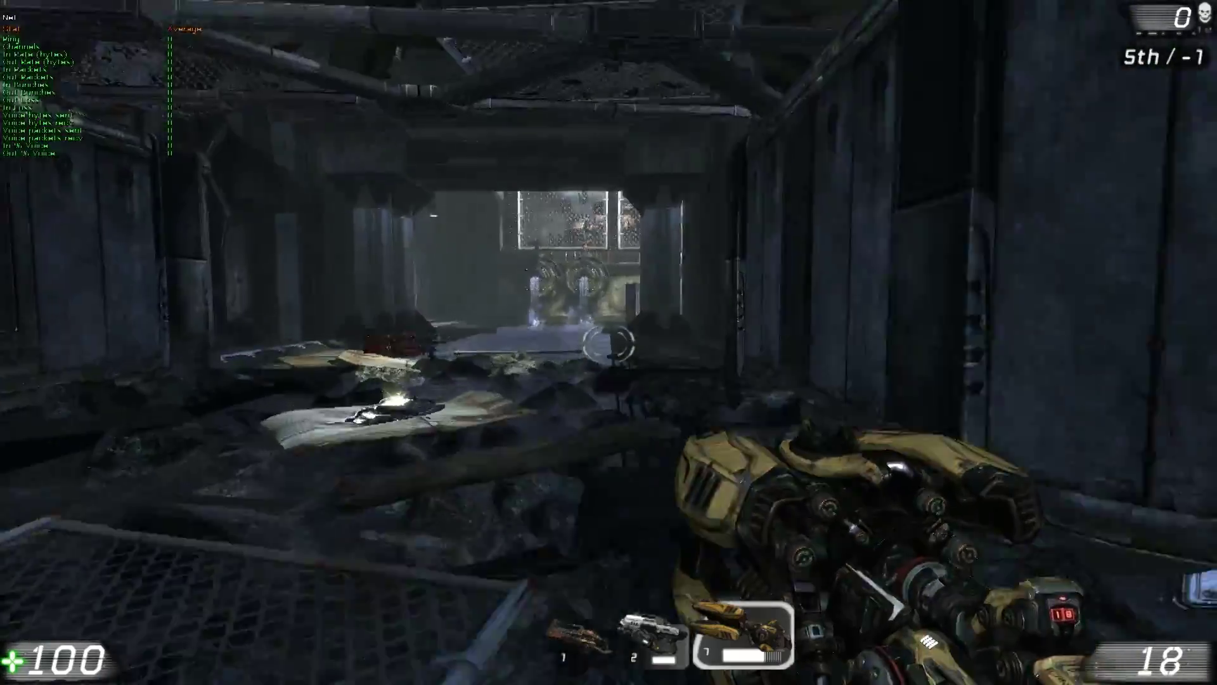
pyautogui.press('w')
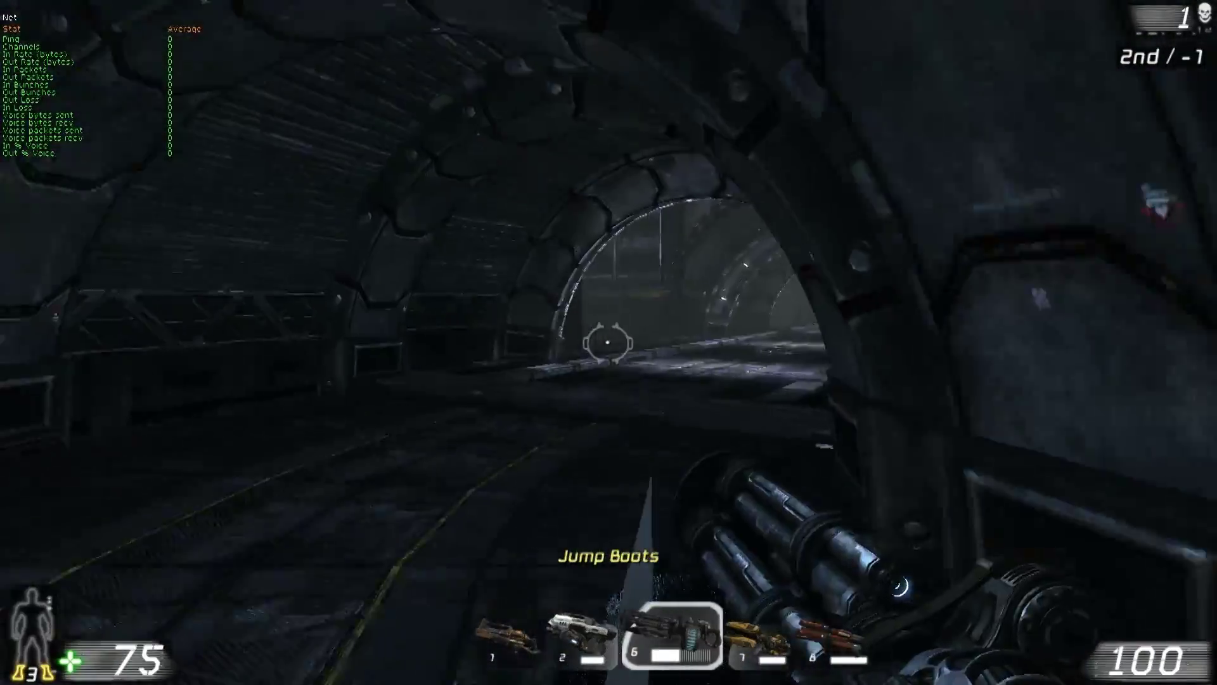
pyautogui.press('w')
pyautogui.click(609, 342)
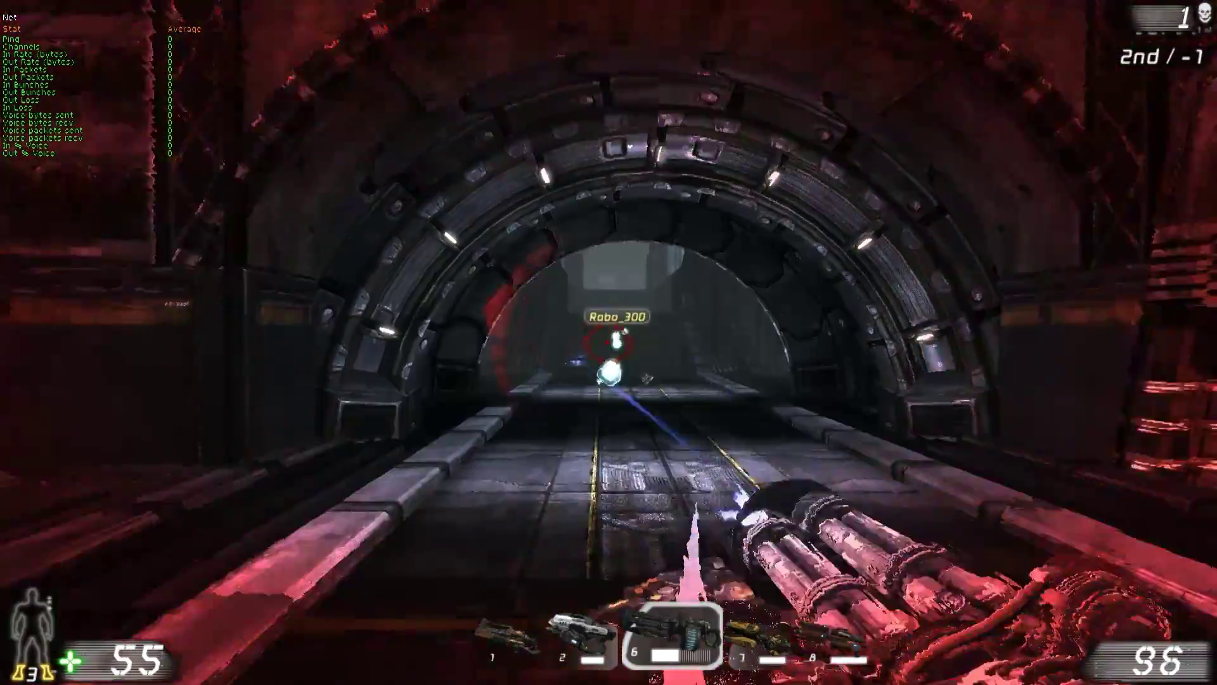
pyautogui.press('w')
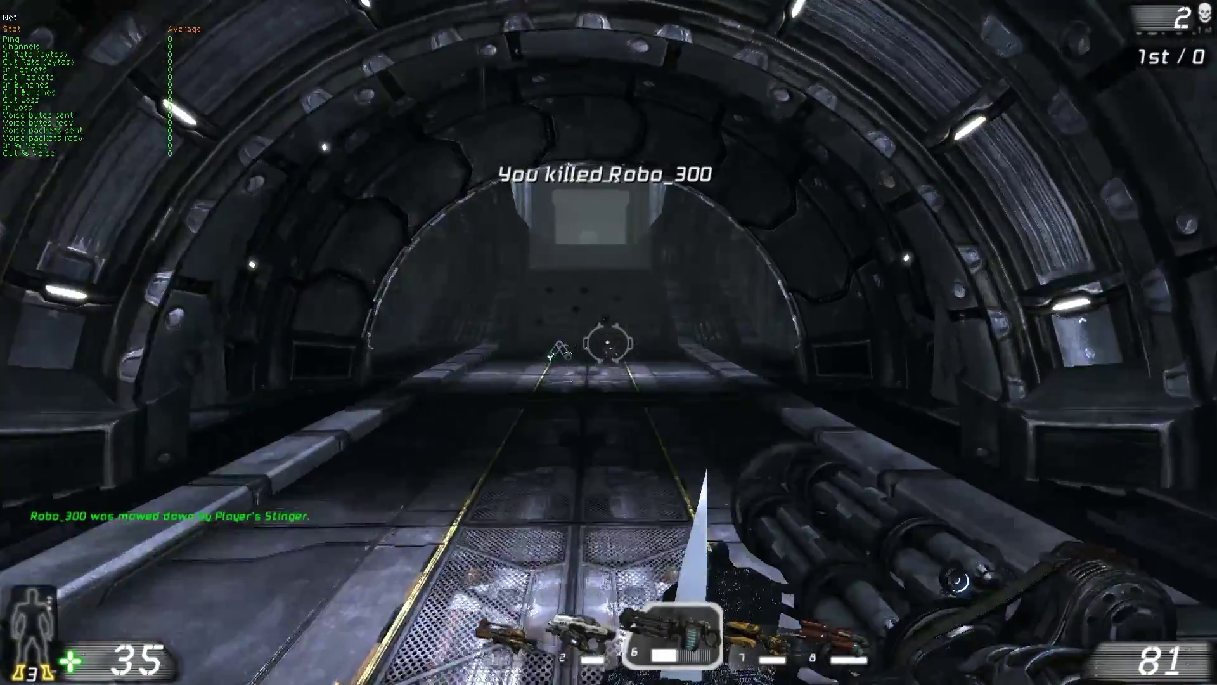
pyautogui.press('w')
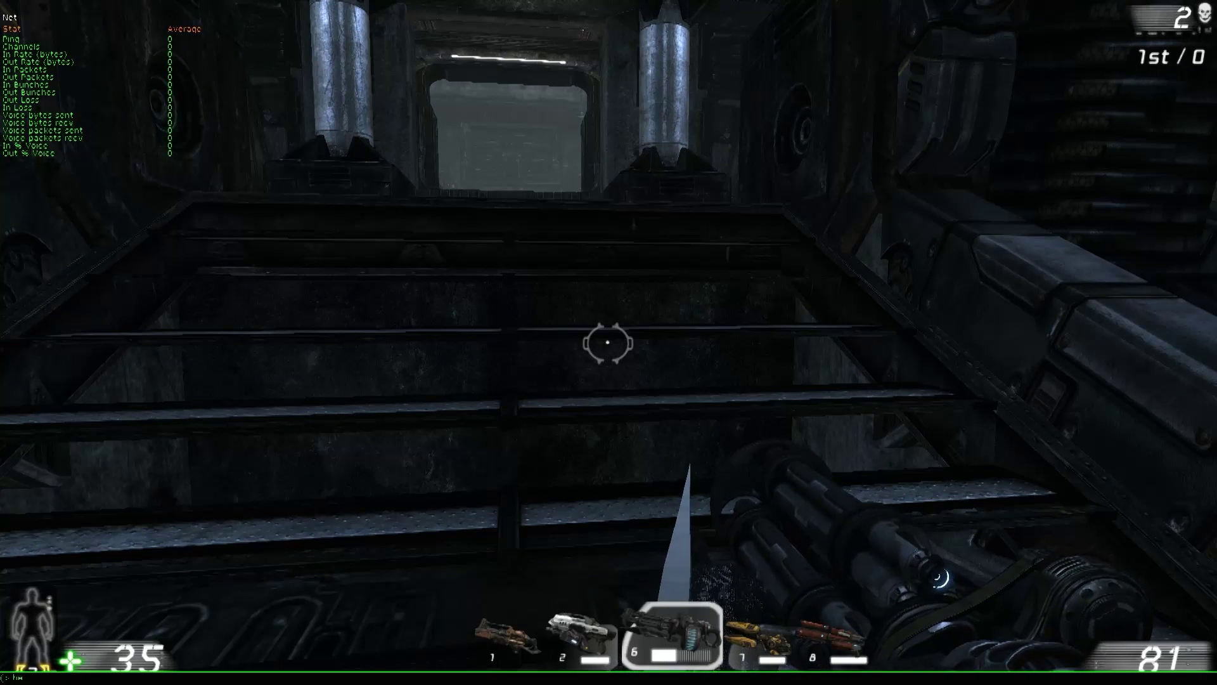
# - Switch to the third-person view with a console command and fight the opponents above the stairs, including Collossus, with the Stinger Minigun
pyautogui.press('Return')
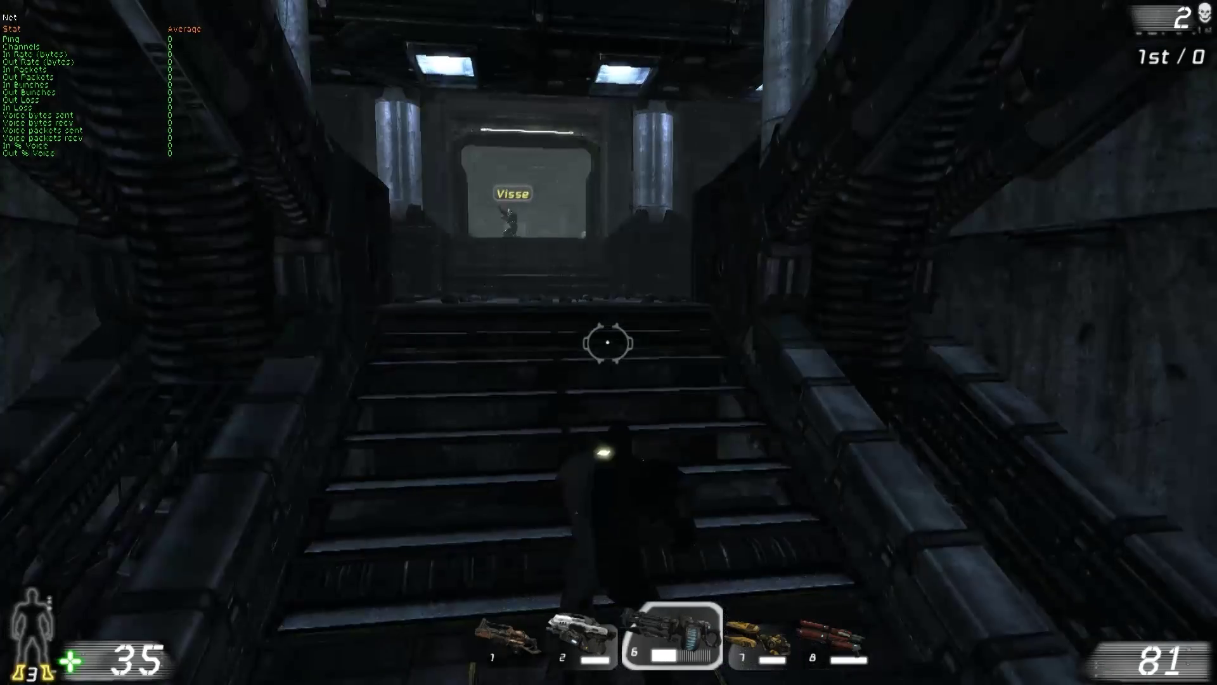
pyautogui.press('w')
pyautogui.click(608, 342)
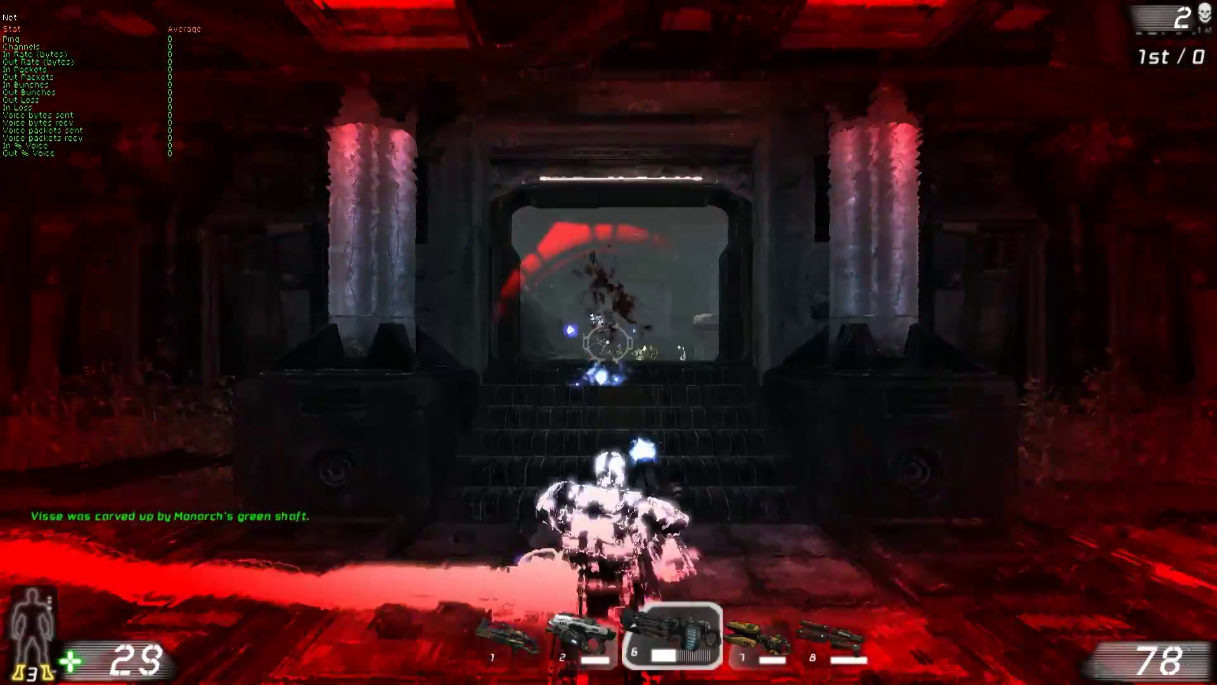
pyautogui.press('w')
pyautogui.click(608, 343)
pyautogui.click(608, 342)
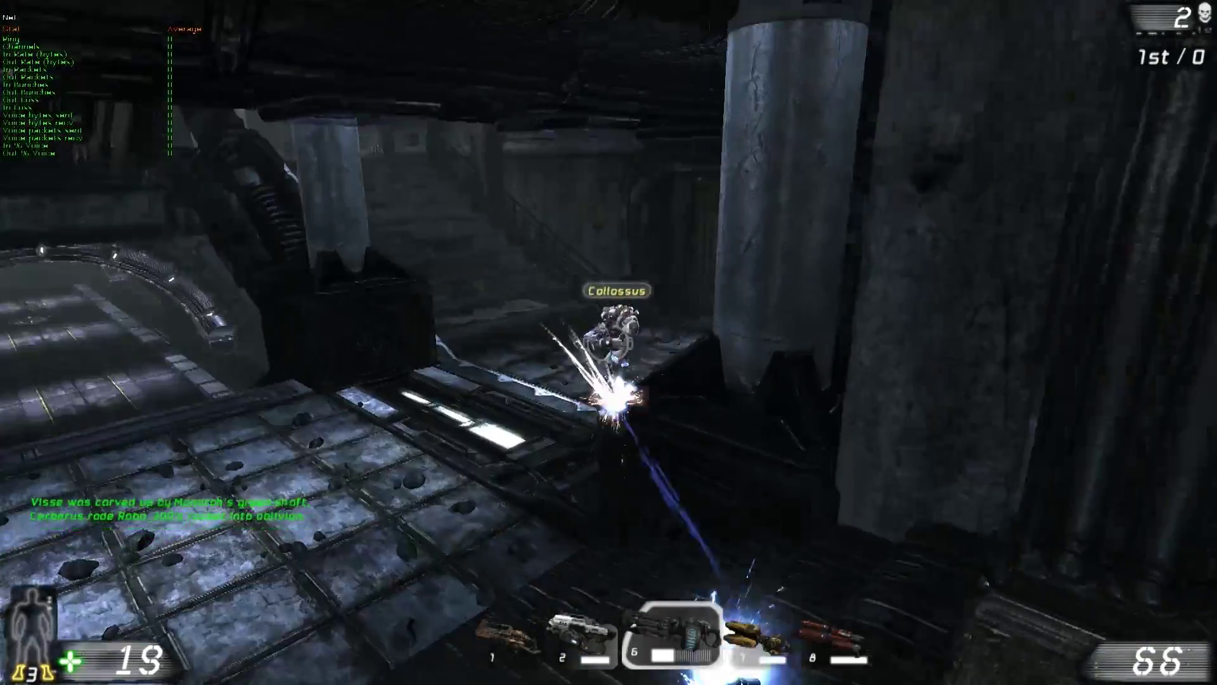
pyautogui.press('s')
pyautogui.click(608, 343)
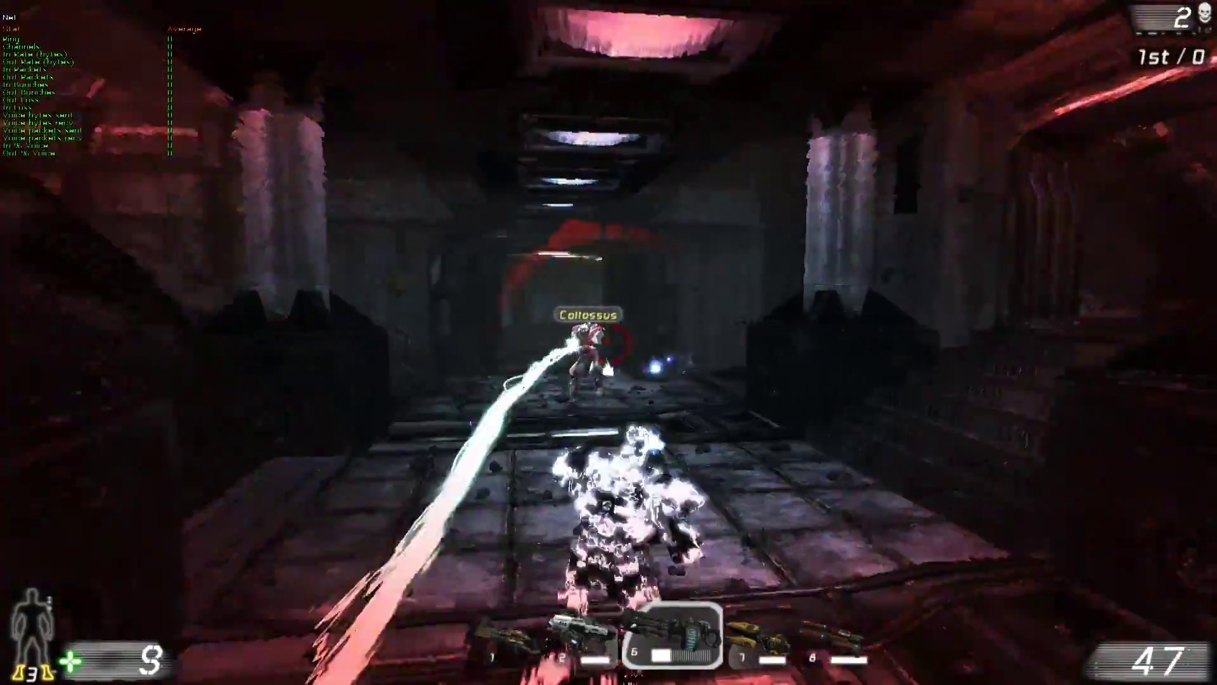
pyautogui.press('w')
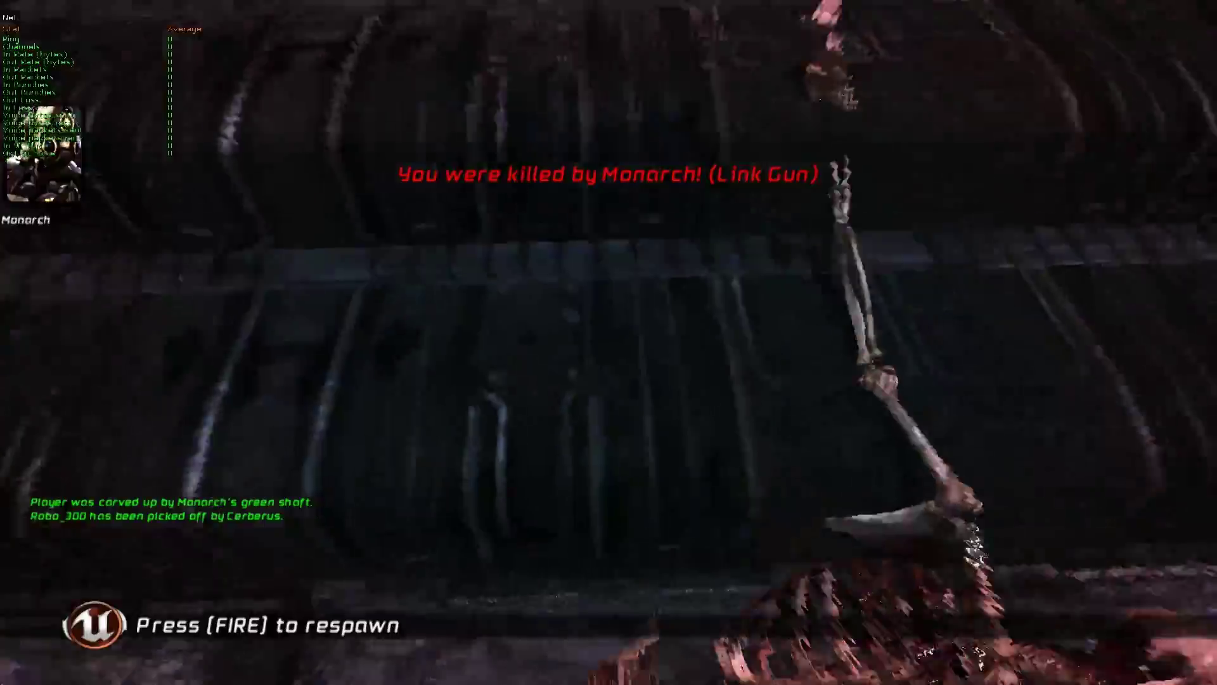
# - Respawn, attack Cerberus at the tunnel with the Stinger Minigun, and enable God Mode
pyautogui.click(609, 343)
pyautogui.press('w')
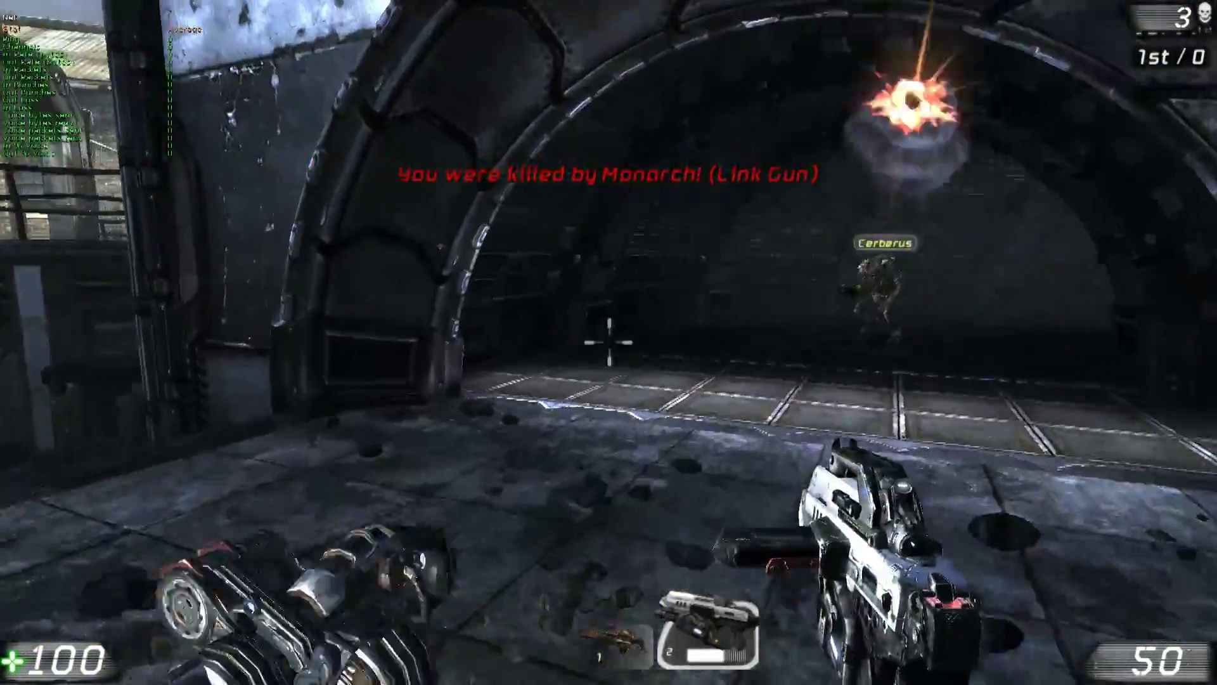
pyautogui.press('6')
pyautogui.moveTo(609, 342); pyautogui.dragTo(609, 342)
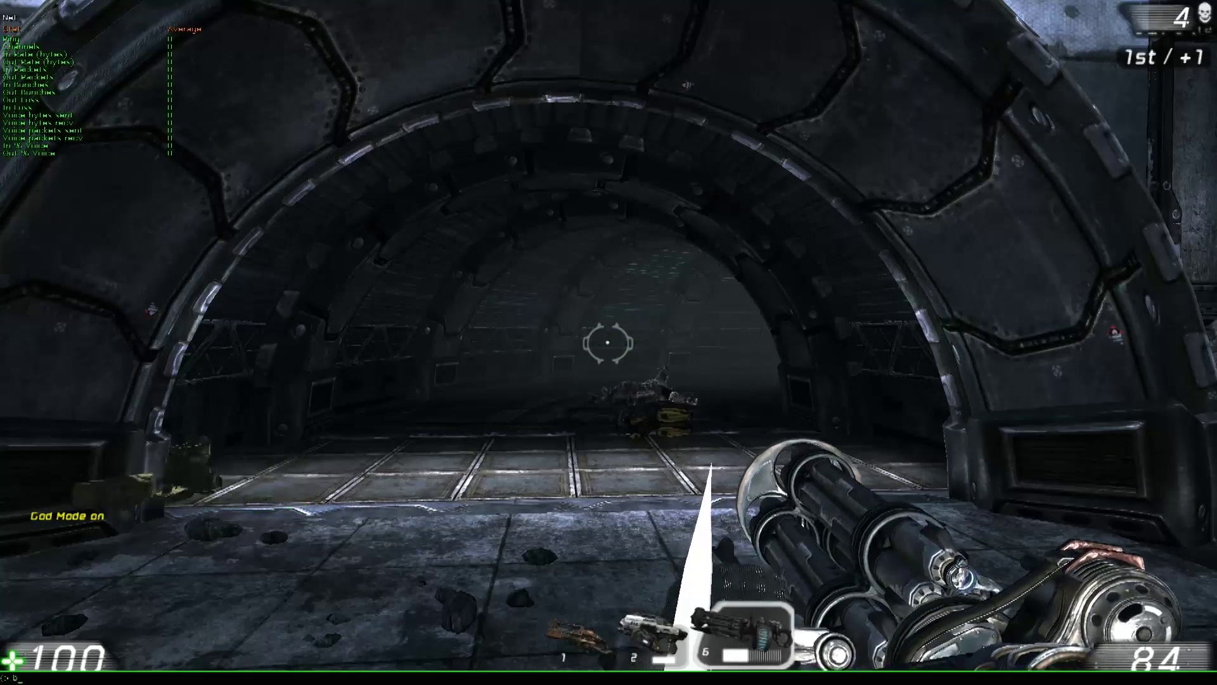
# - Switch the robot back to the third-person view and shoot Monarch, Robo_300 and Visse with the Stinger Minigun
pyautogui.press('Return')
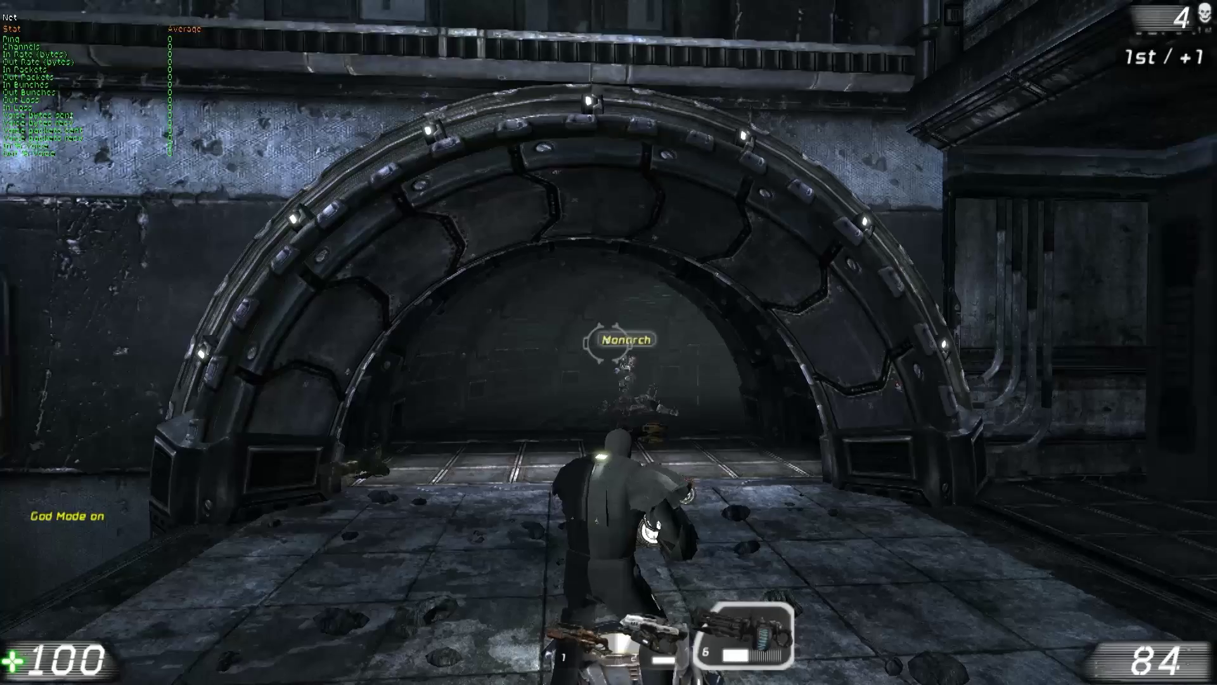
pyautogui.moveTo(608, 342); pyautogui.dragTo(609, 342)
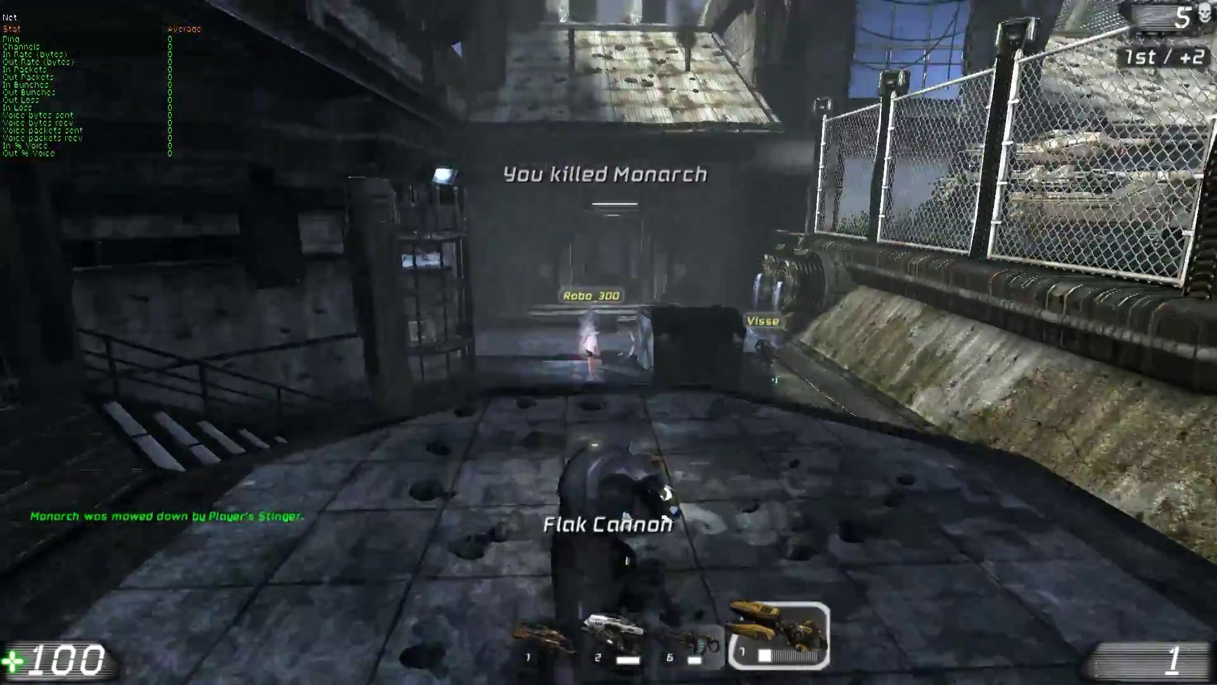
pyautogui.click(608, 342)
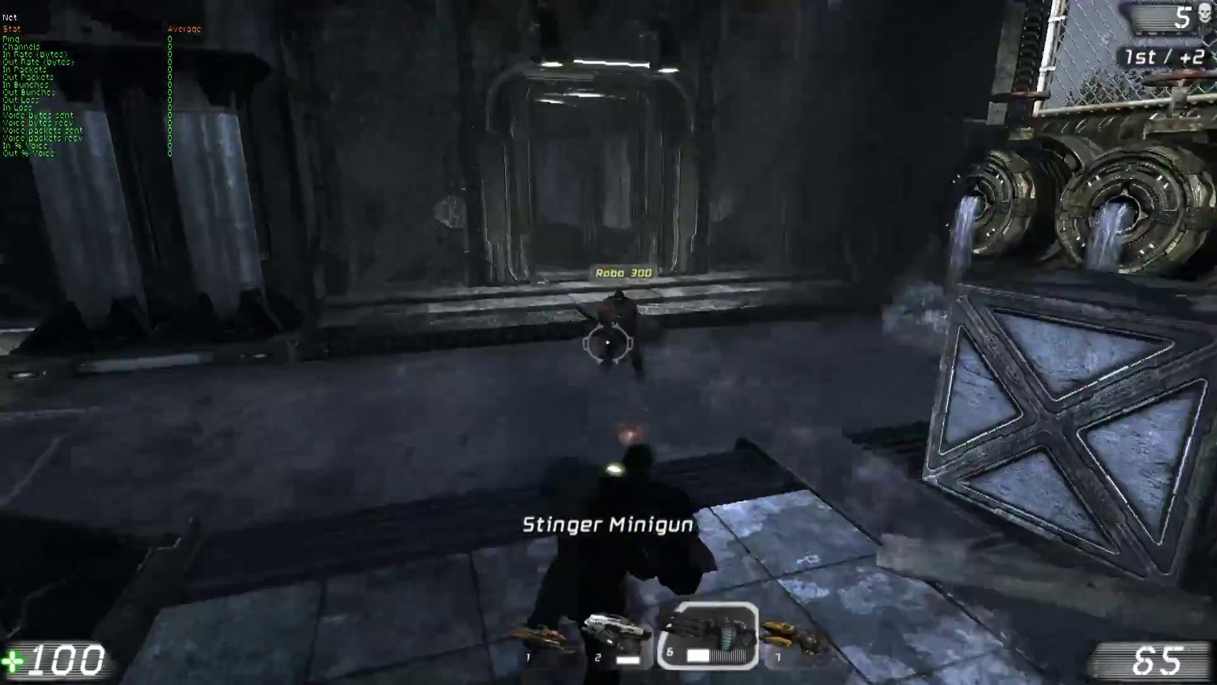
pyautogui.moveTo(609, 343); pyautogui.dragTo(609, 343)
# - Equip the Rocket Launcher, collect more rockets in the rubble-filled corridor, and fire at Cerberus
pyautogui.press('8')
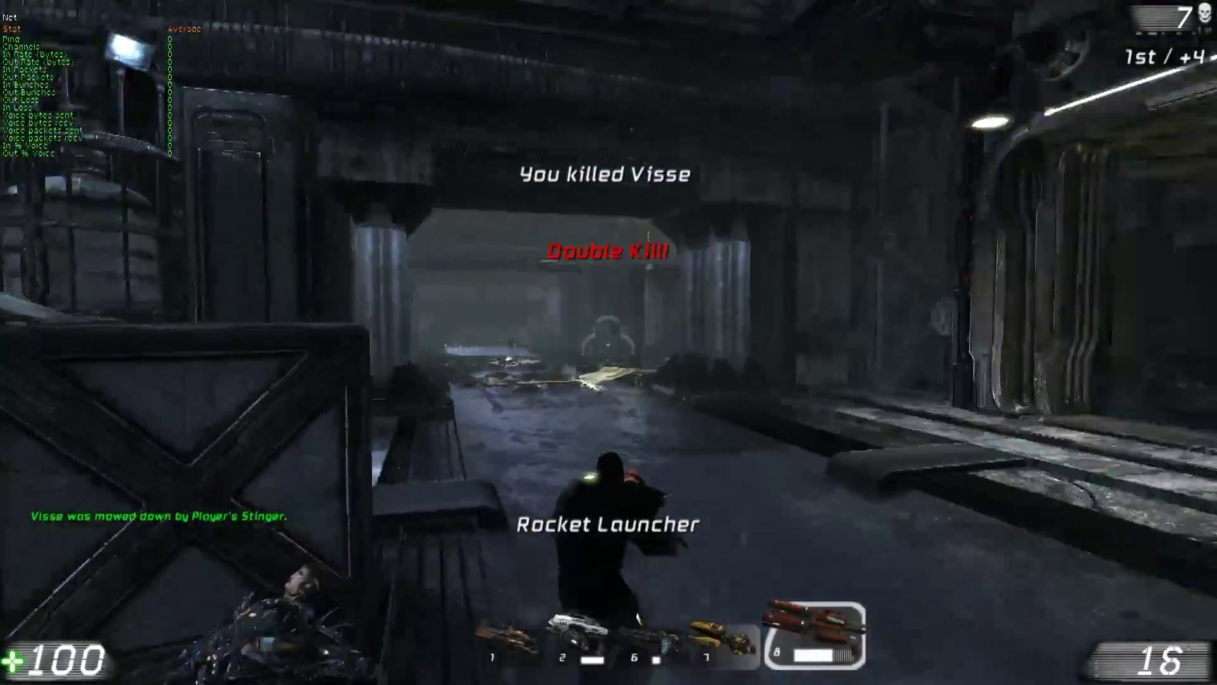
pyautogui.press('w')
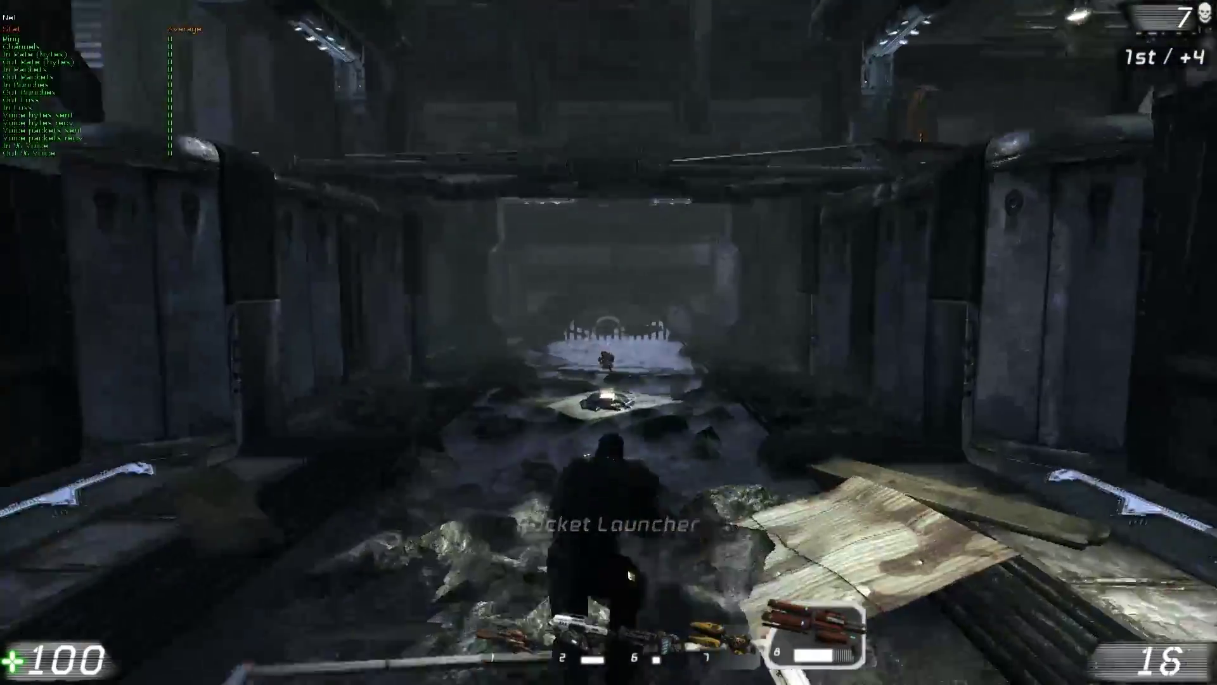
pyautogui.press('w')
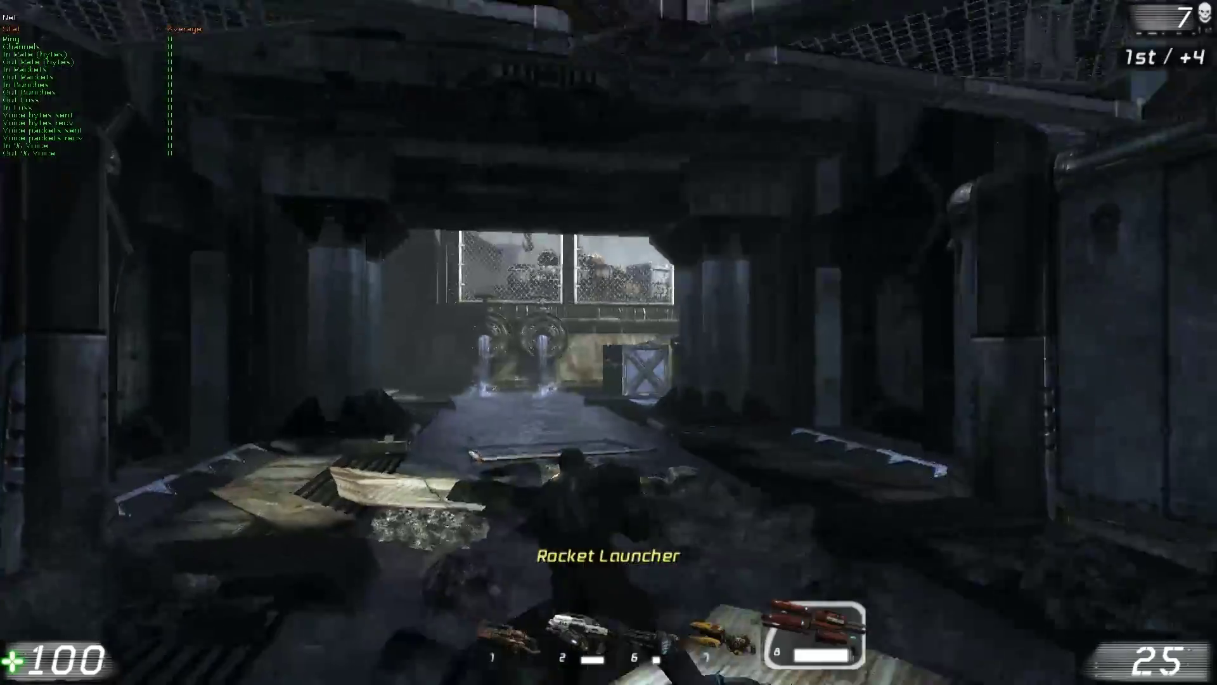
pyautogui.press('w')
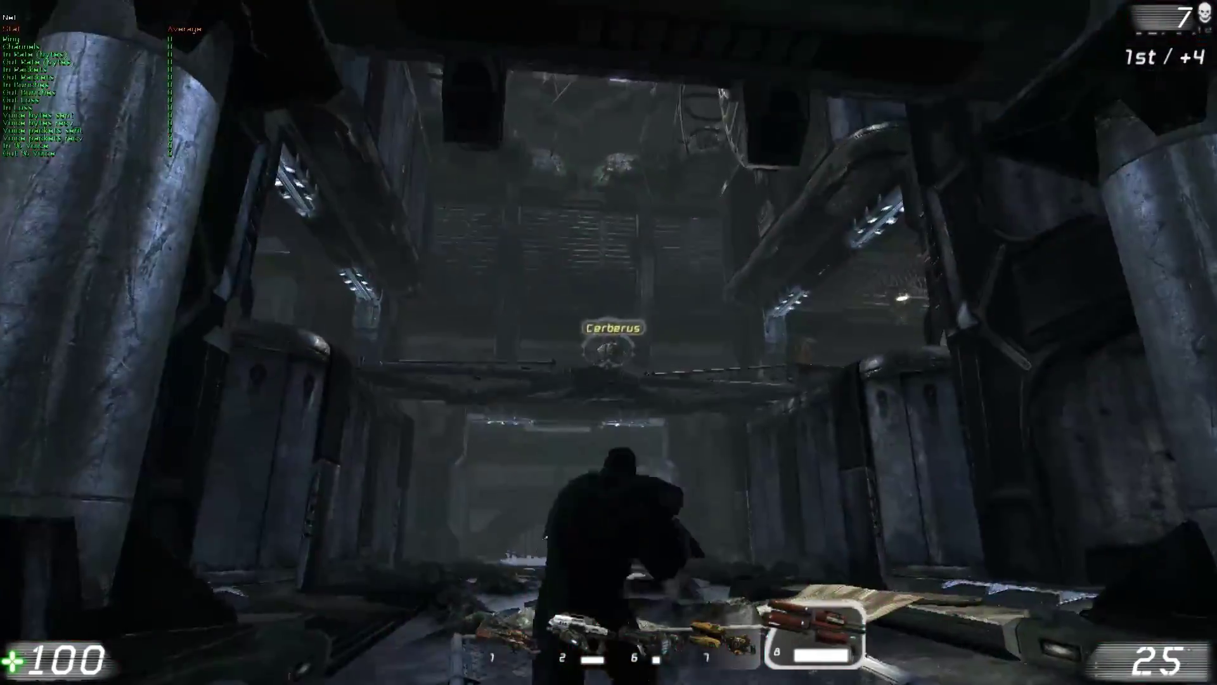
pyautogui.click(609, 343)
pyautogui.press('s')
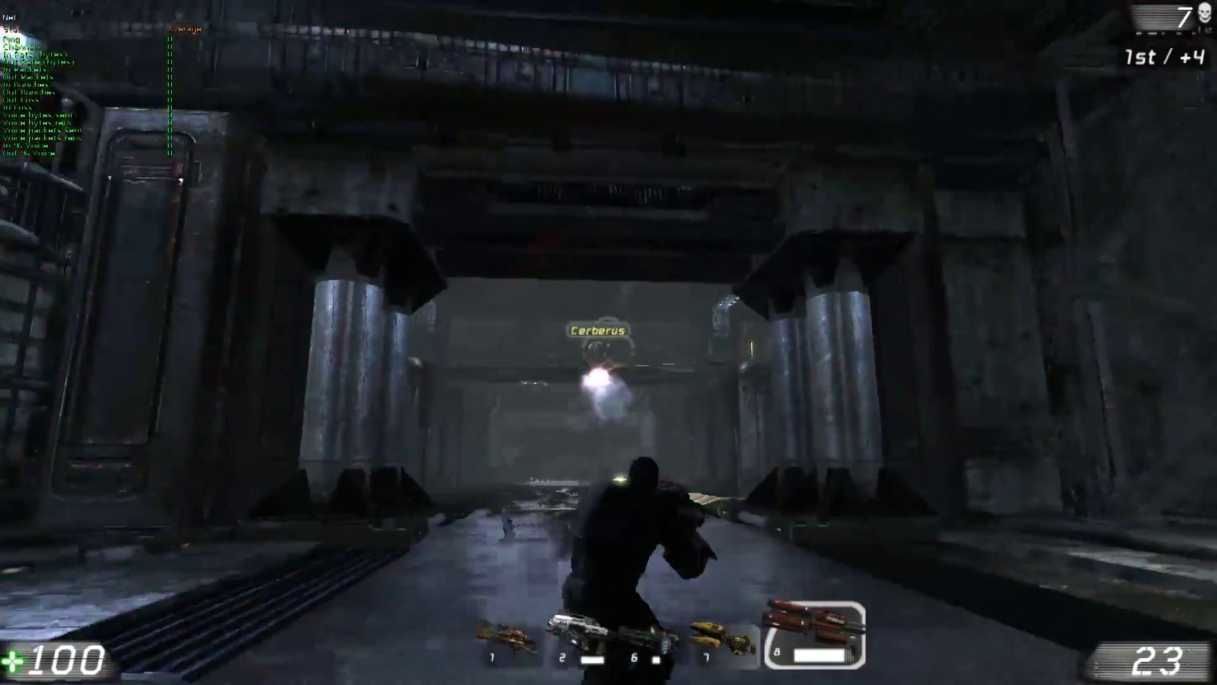
# - Run the robot through the doorway, collect the body armor and Flak Cannon, and climb the large ramp
pyautogui.press('w')
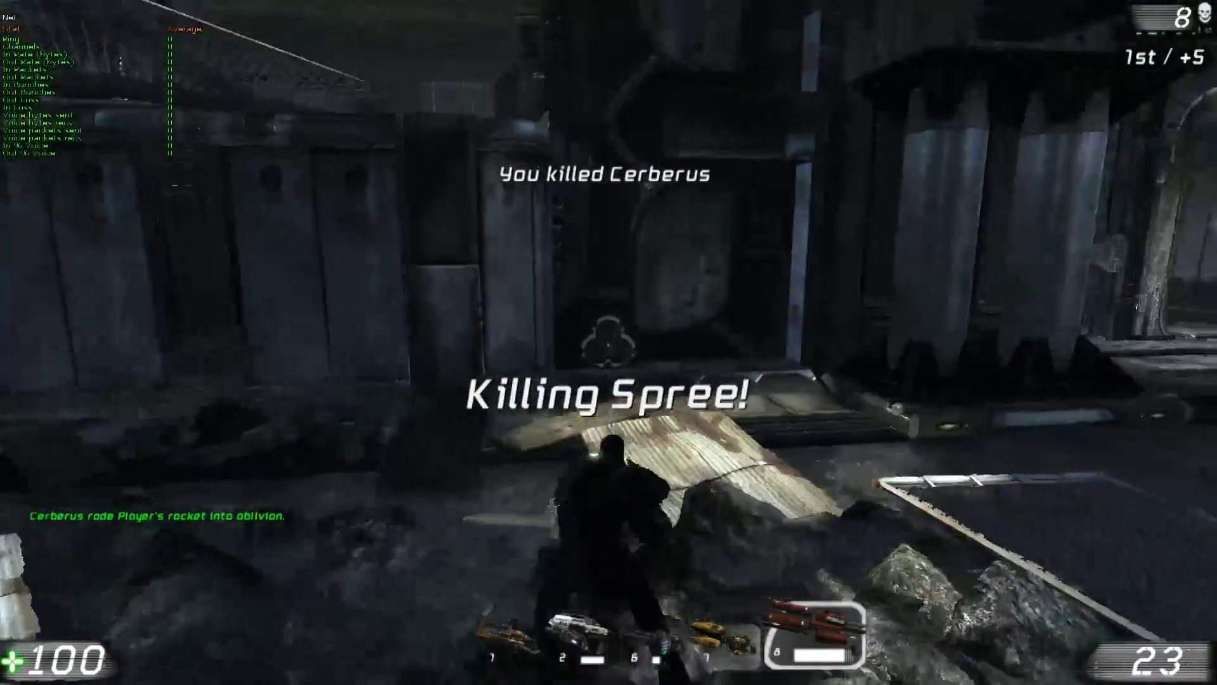
pyautogui.press('w')
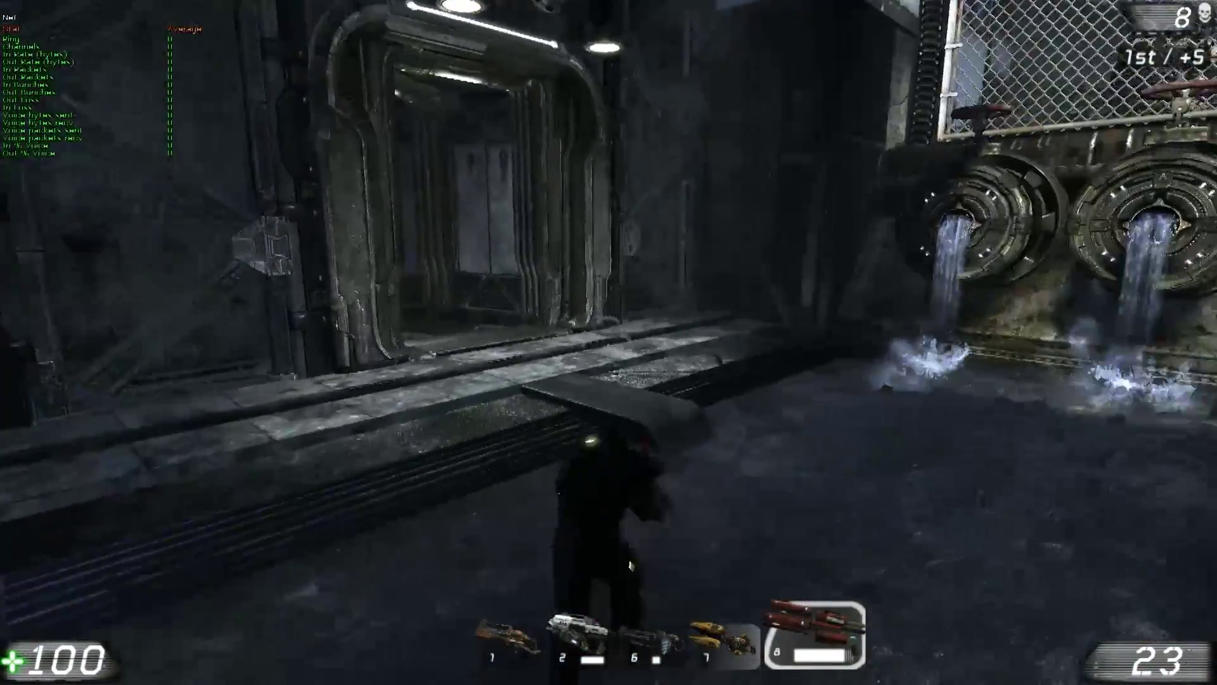
pyautogui.press('w')
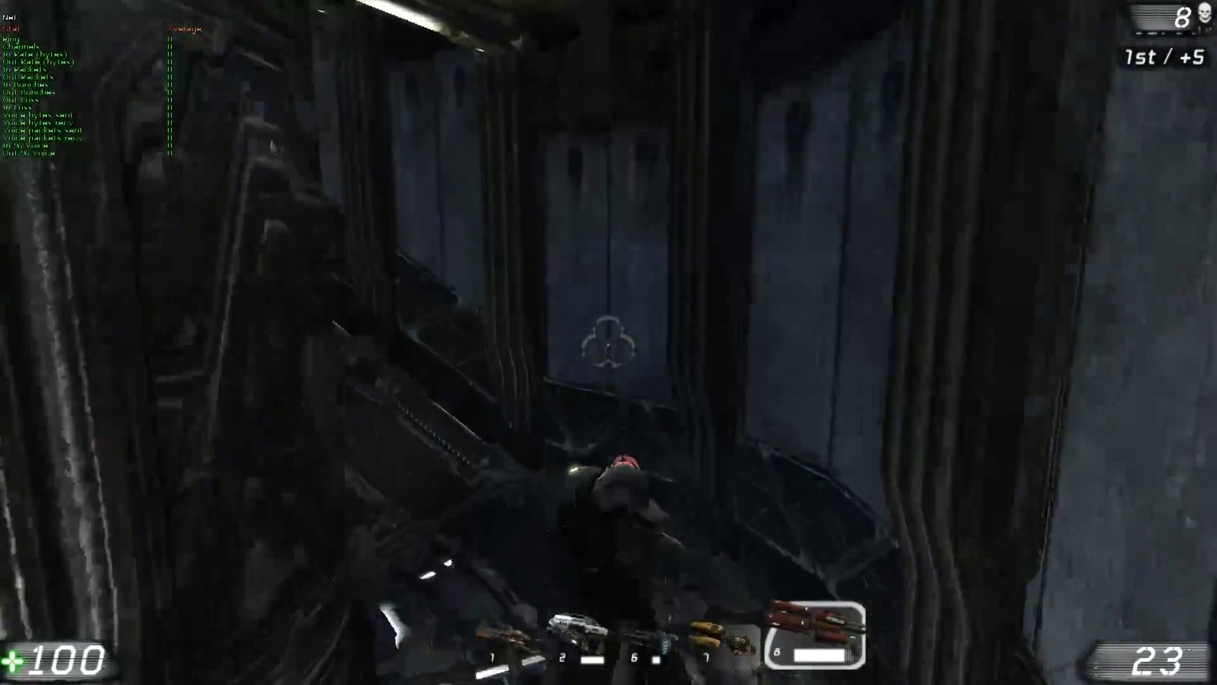
pyautogui.press('w')
pyautogui.press('w')
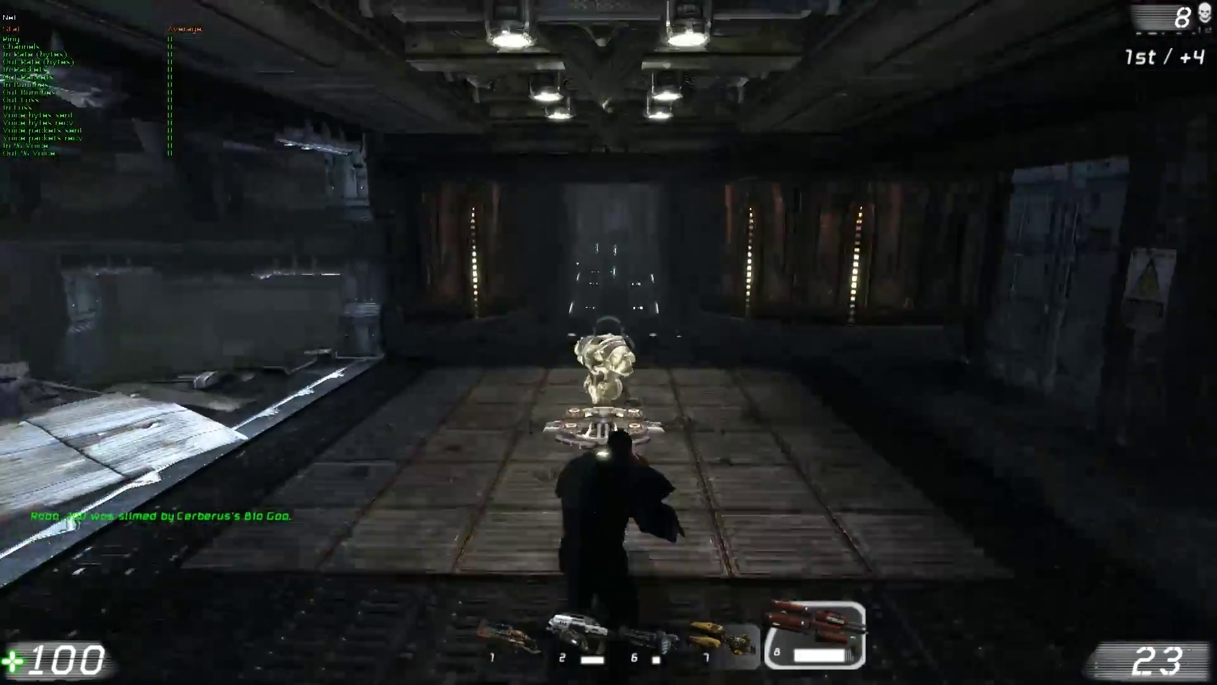
pyautogui.press('w')
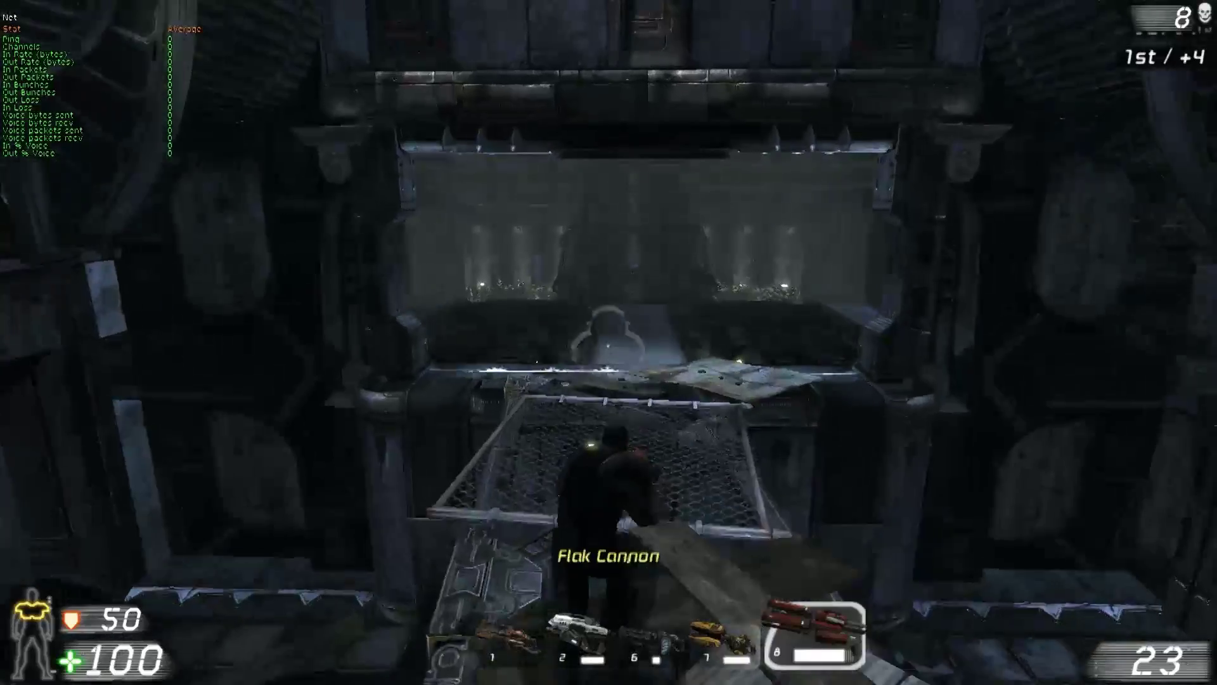
pyautogui.press('w')
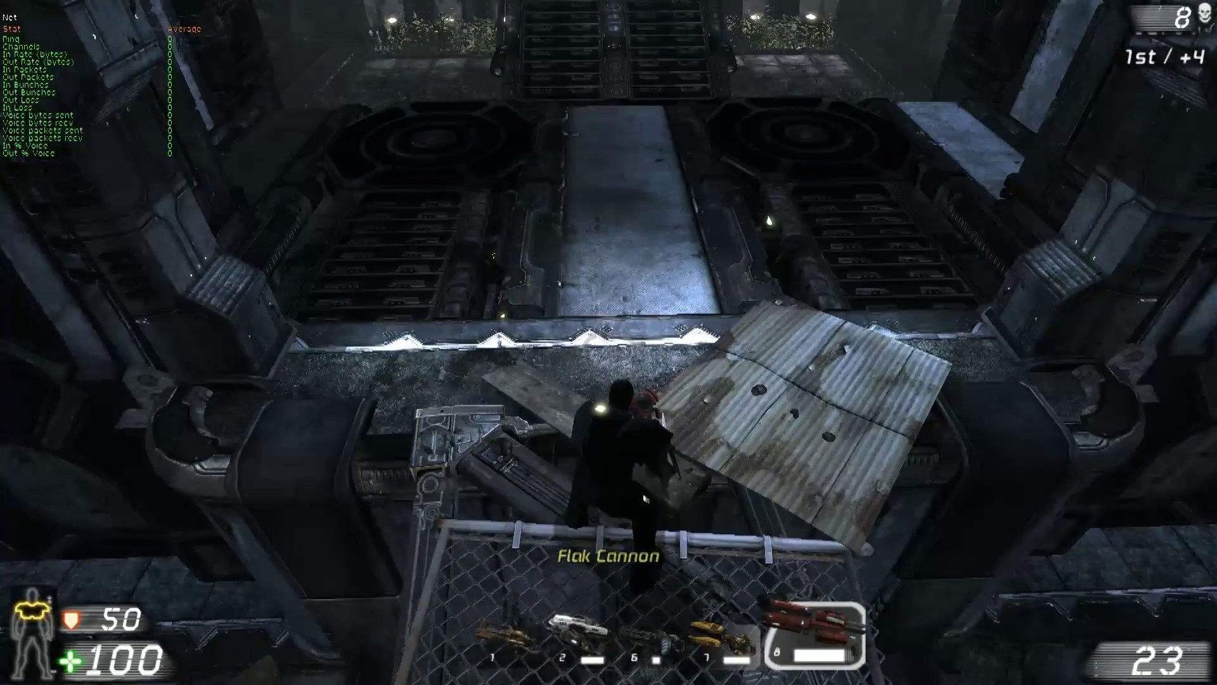
pyautogui.press('w')
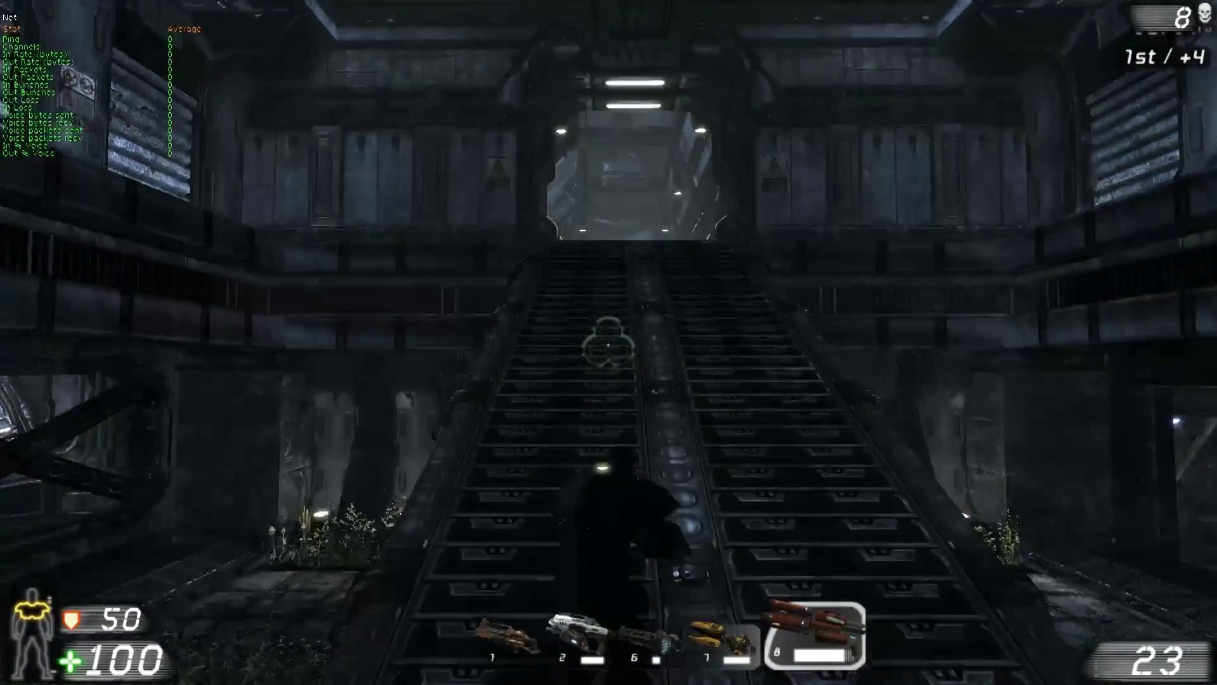
pyautogui.press('w')
pyautogui.press('w')
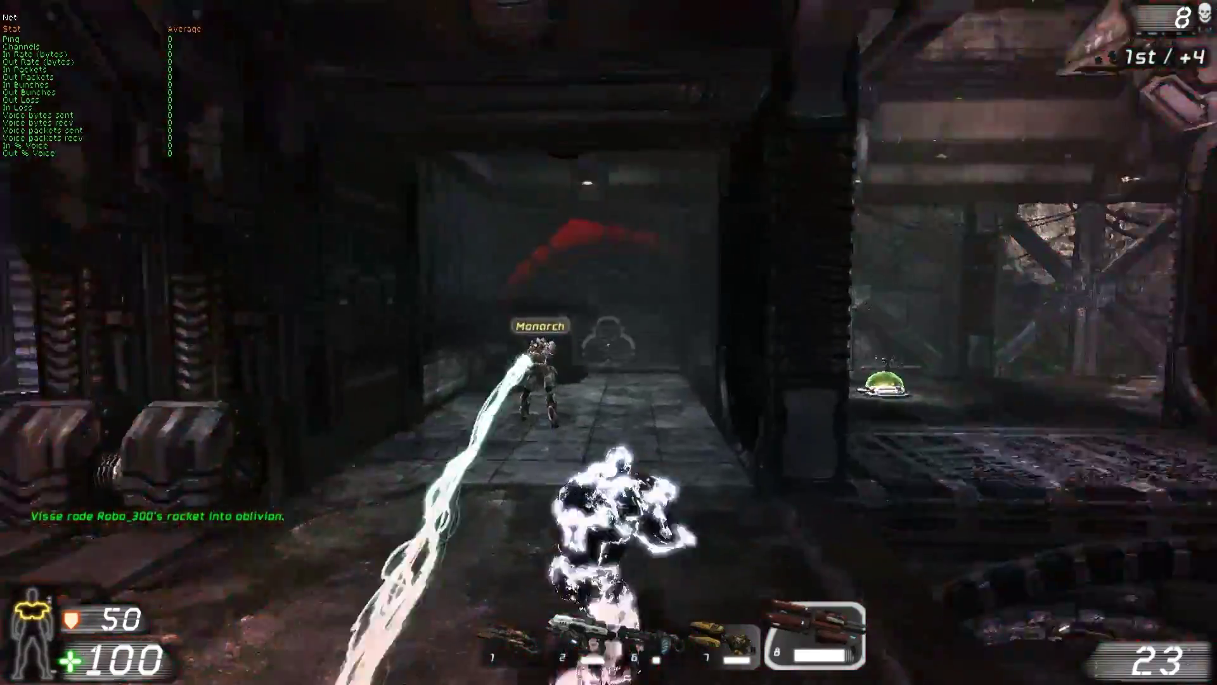
# - Kill Monarch with the Rocket Launcher in the upper corridor and fire on Collossus
pyautogui.click(608, 342)
pyautogui.click(609, 343)
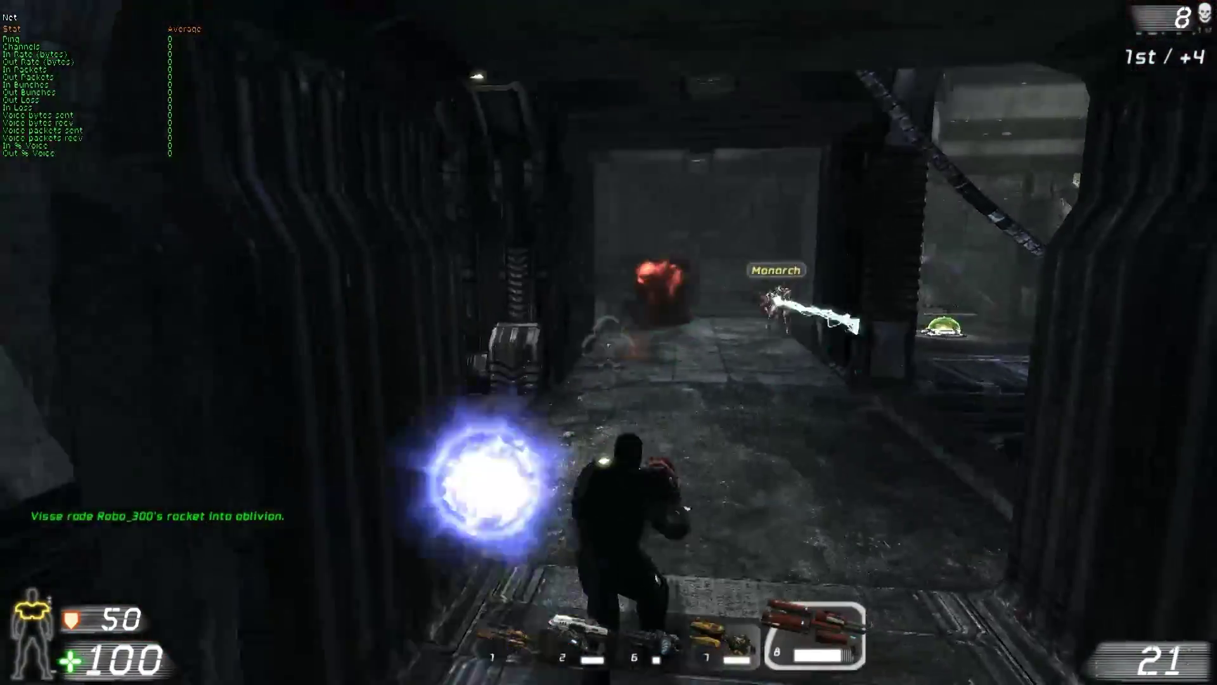
pyautogui.click(608, 342)
pyautogui.press('w')
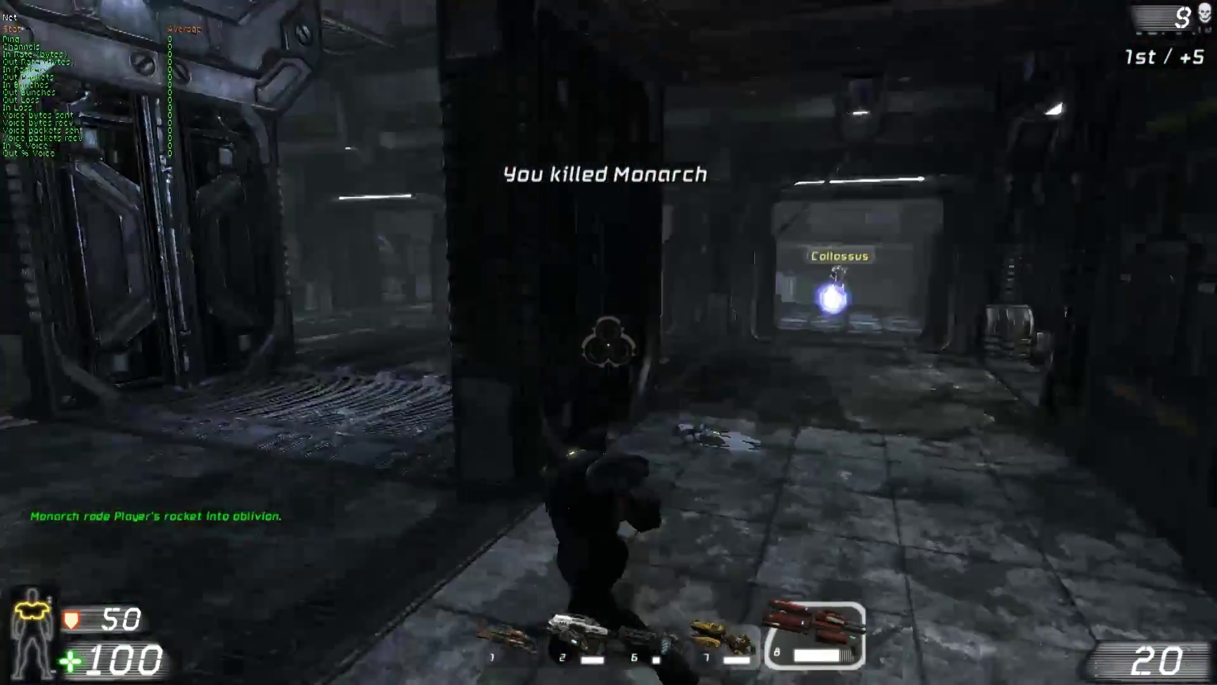
pyautogui.click(609, 342)
pyautogui.press('w')
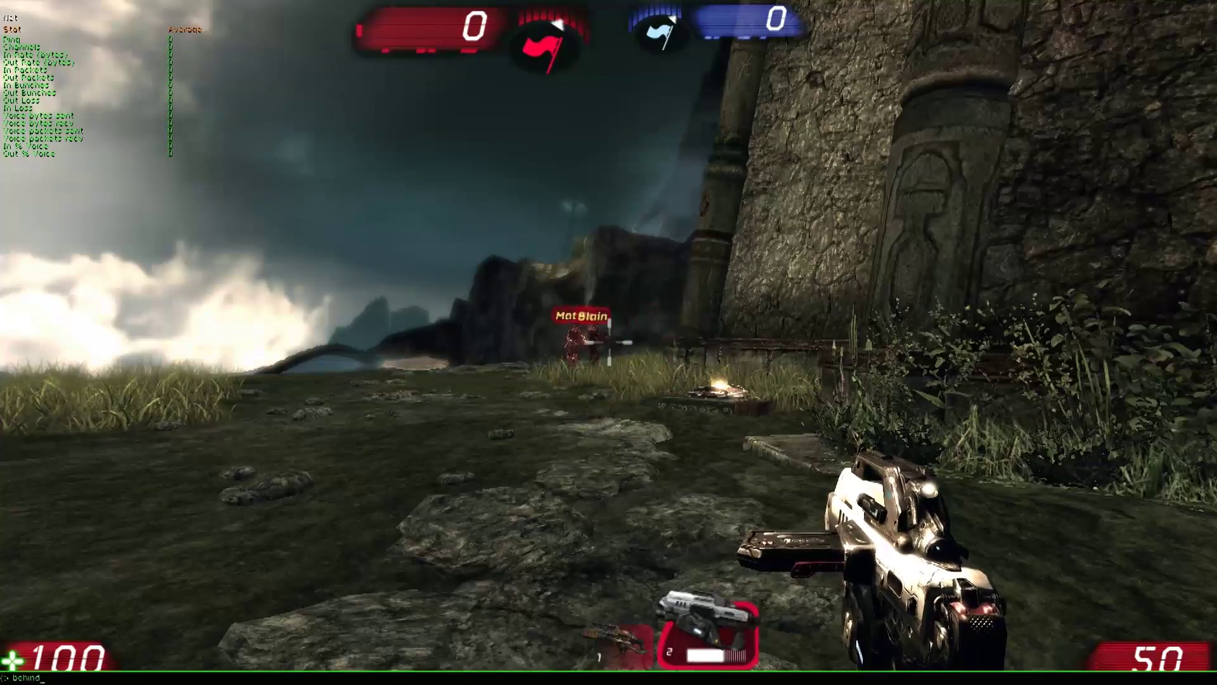
# - Show the robot in third-person view on the capture-the-flag map, run towards the blue tower, and shoot at the blue opponent
pyautogui.press('w')
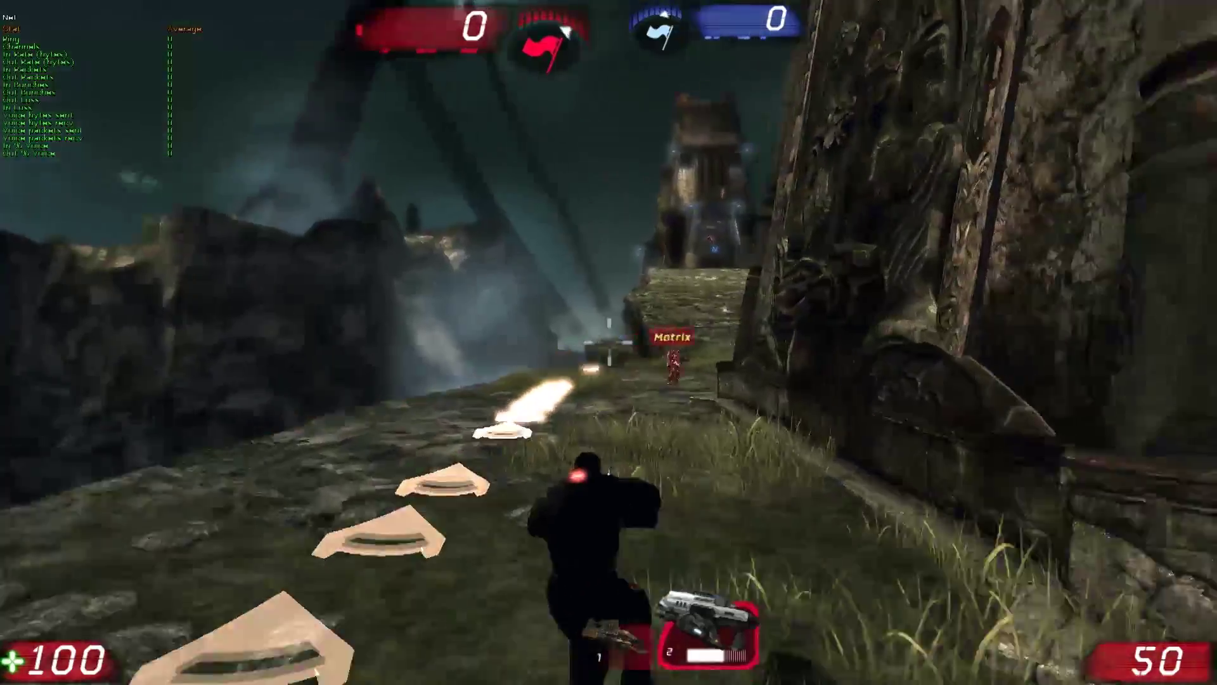
pyautogui.press('w')
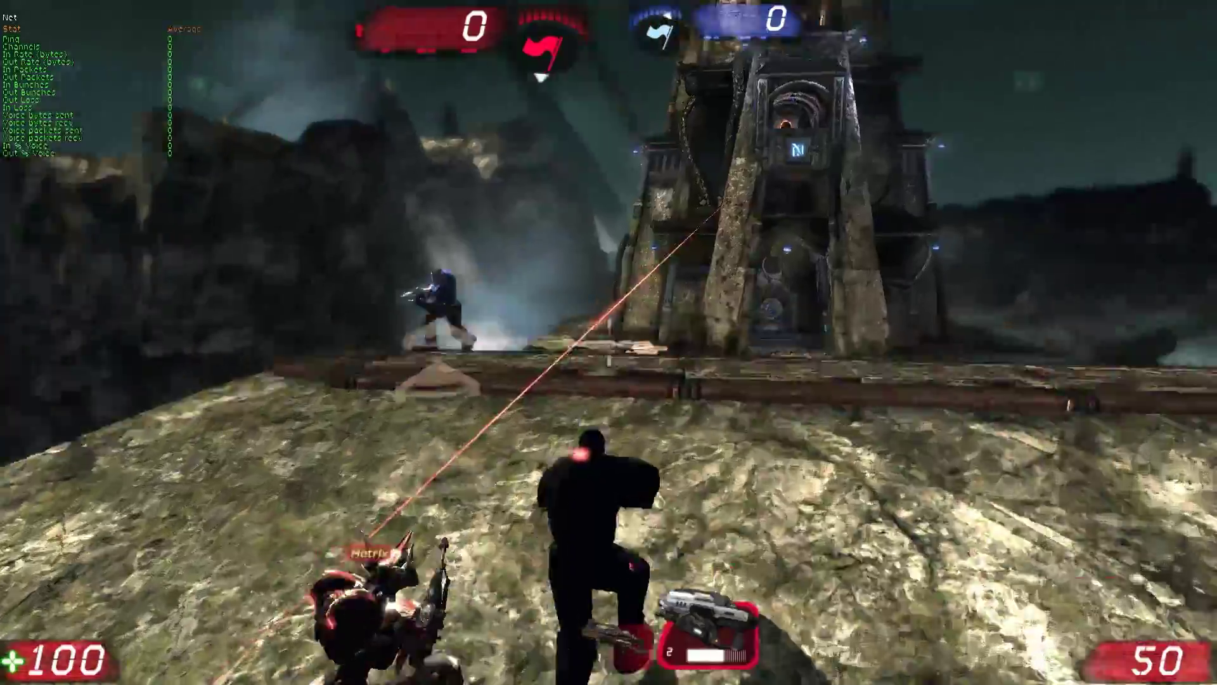
pyautogui.click(609, 342)
pyautogui.click(609, 342)
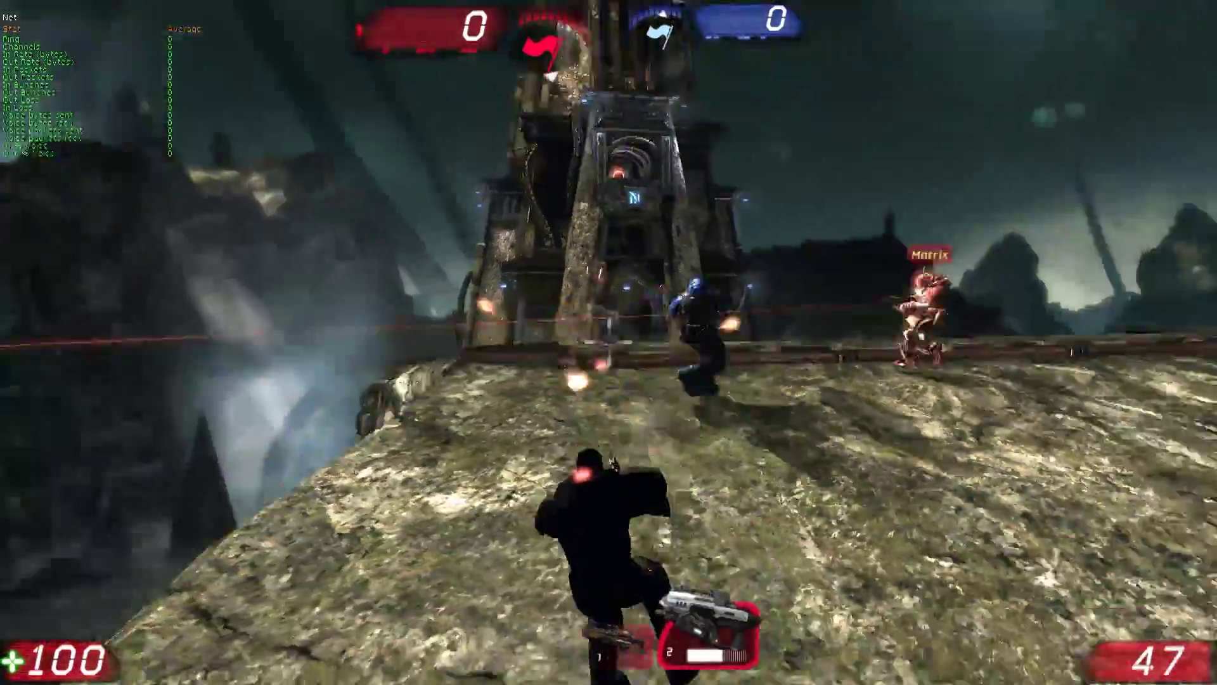
# - Fire the Enforcer repeatedly at the blue opponents on the rocky hills between the two towers
pyautogui.click(608, 343)
pyautogui.click(609, 342)
pyautogui.click(608, 342)
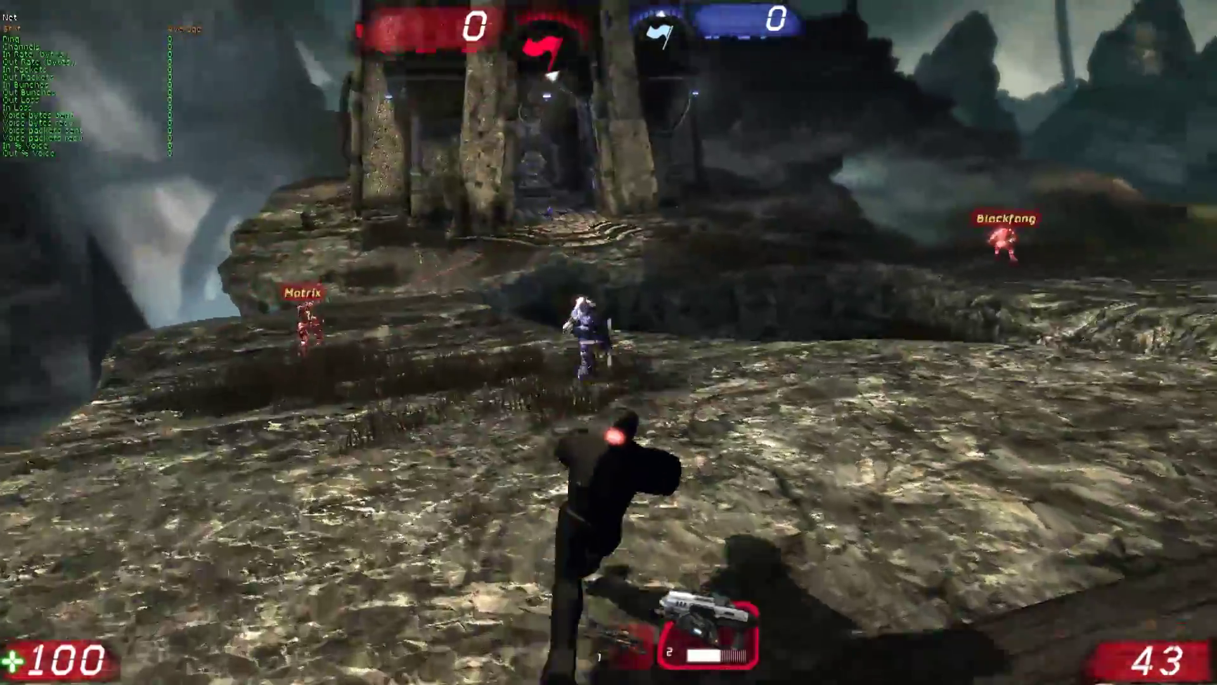
pyautogui.click(609, 343)
pyautogui.click(608, 343)
pyautogui.click(608, 342)
pyautogui.click(609, 343)
pyautogui.click(609, 342)
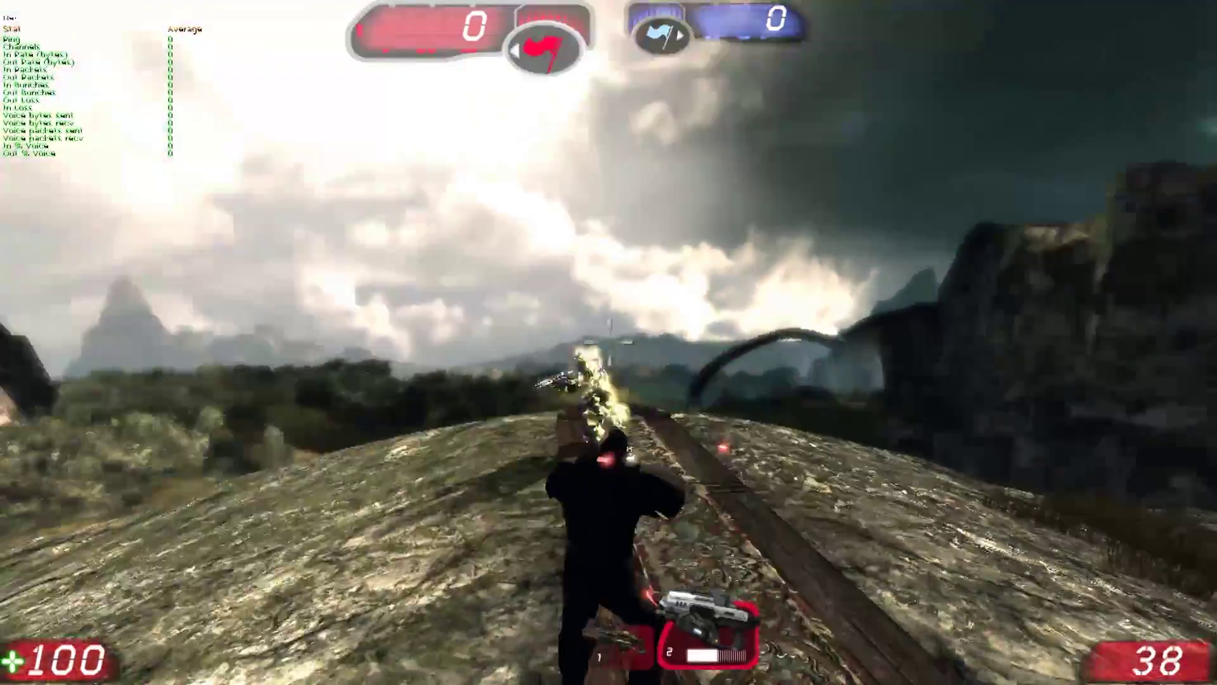
pyautogui.click(608, 342)
pyautogui.click(609, 343)
pyautogui.click(609, 343)
pyautogui.click(609, 342)
pyautogui.click(608, 343)
pyautogui.click(609, 343)
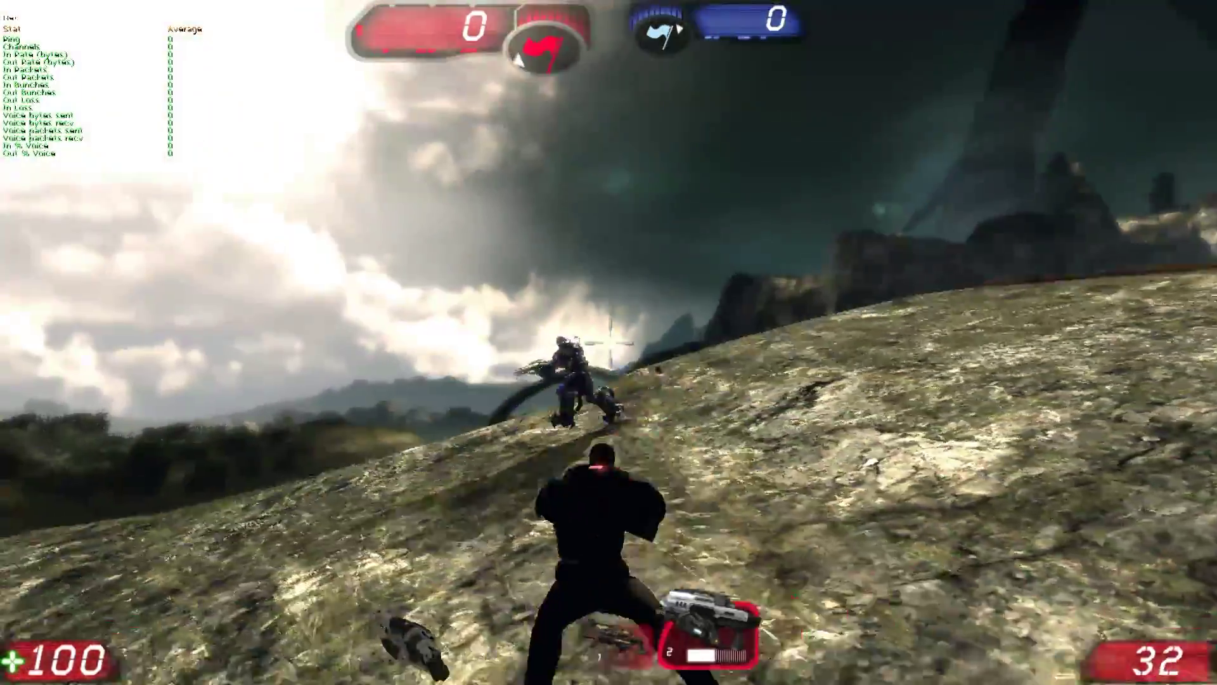
pyautogui.click(609, 342)
pyautogui.click(609, 343)
pyautogui.click(609, 343)
# - Switch to the Link Gun and kill Kragoth on the rocky hill
pyautogui.press('5')
pyautogui.click(609, 343)
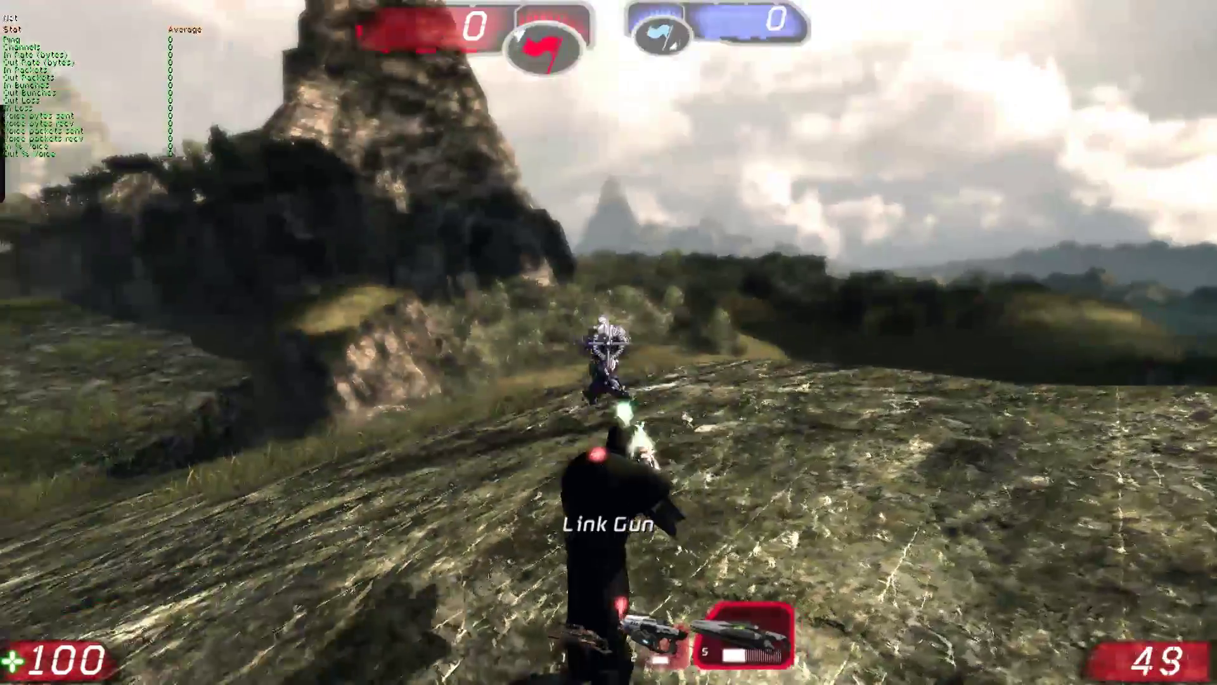
pyautogui.click(609, 342)
pyautogui.click(609, 342)
pyautogui.click(609, 343)
pyautogui.click(609, 342)
pyautogui.click(609, 342)
pyautogui.click(609, 342)
pyautogui.click(609, 342)
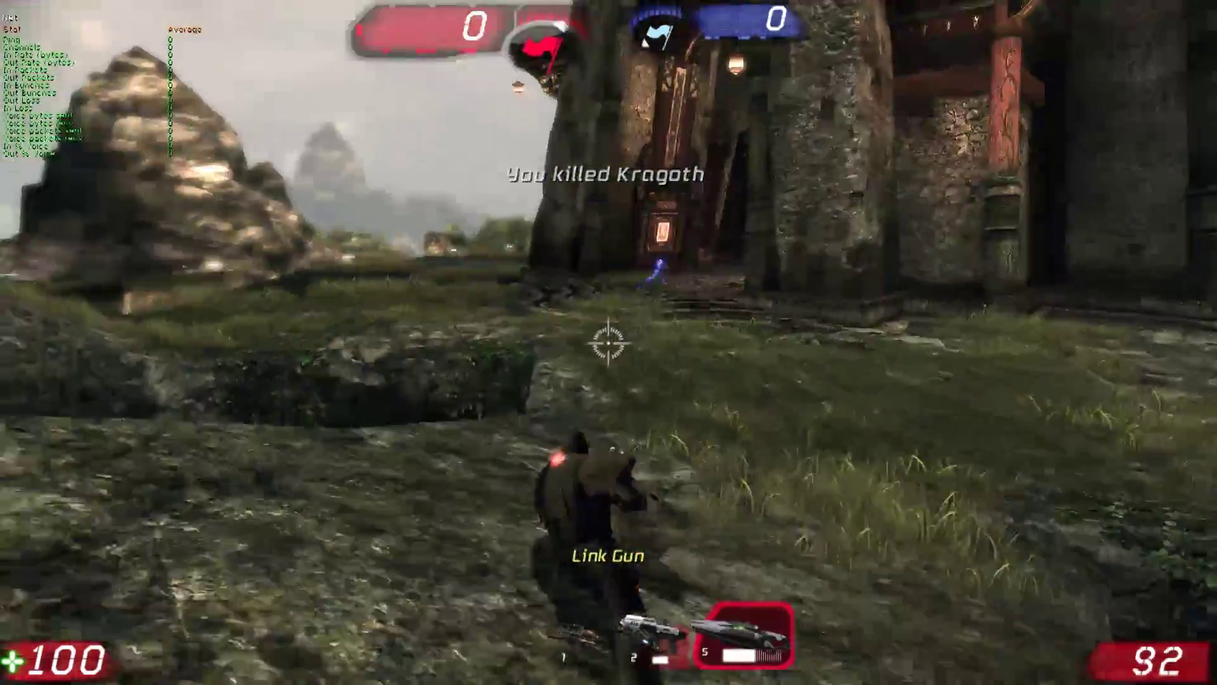
# - Fire the Link Gun at the blue opponent near the red tower's entrance
pyautogui.click(609, 342)
pyautogui.click(608, 343)
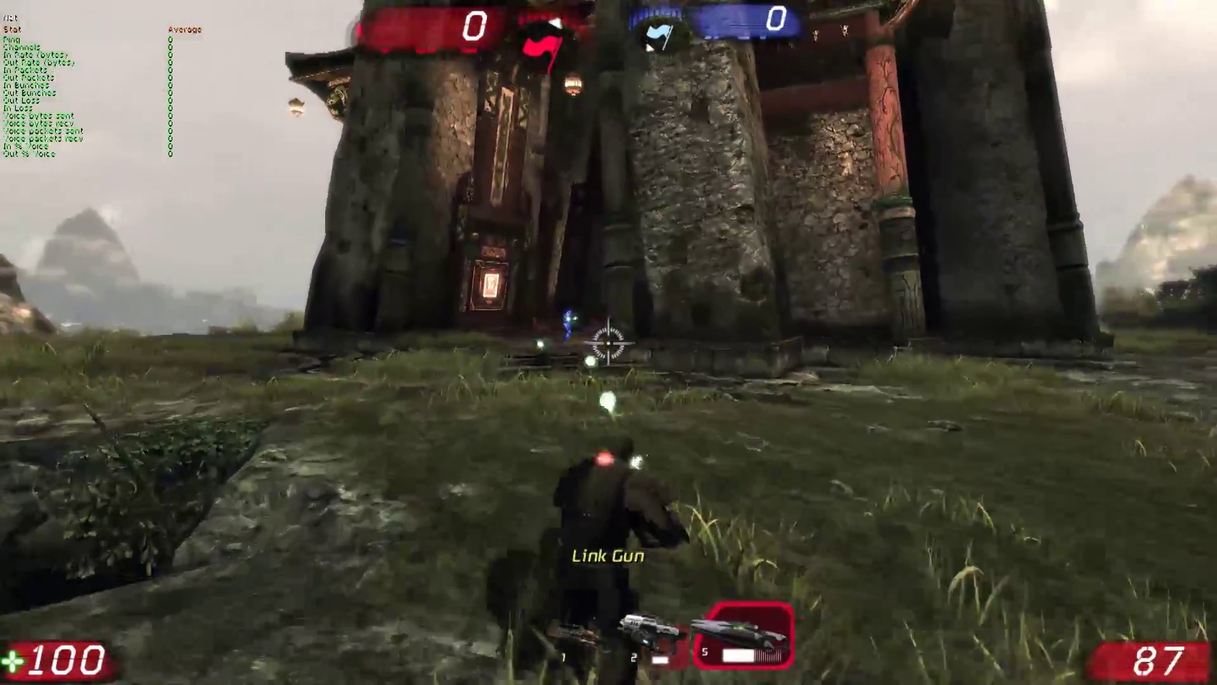
pyautogui.click(608, 342)
pyautogui.click(609, 342)
pyautogui.click(609, 342)
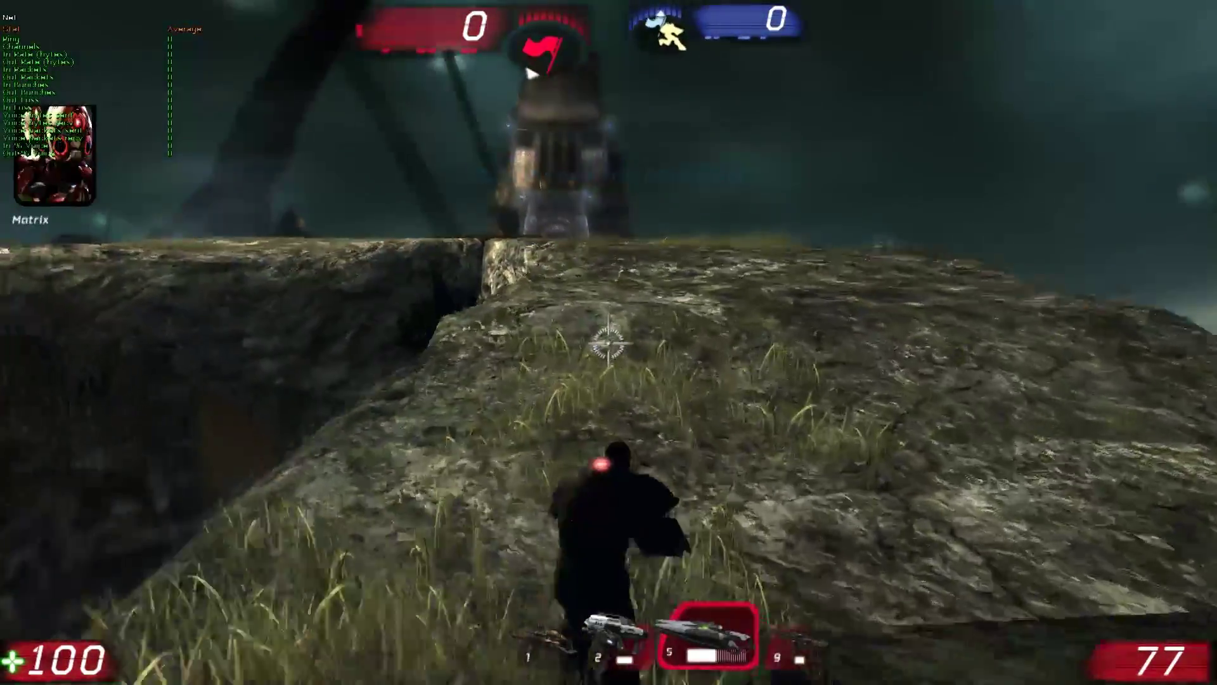
# - Run the robot over the rocky hill towards the blue tower to reach teammate Matrix
pyautogui.press('w')
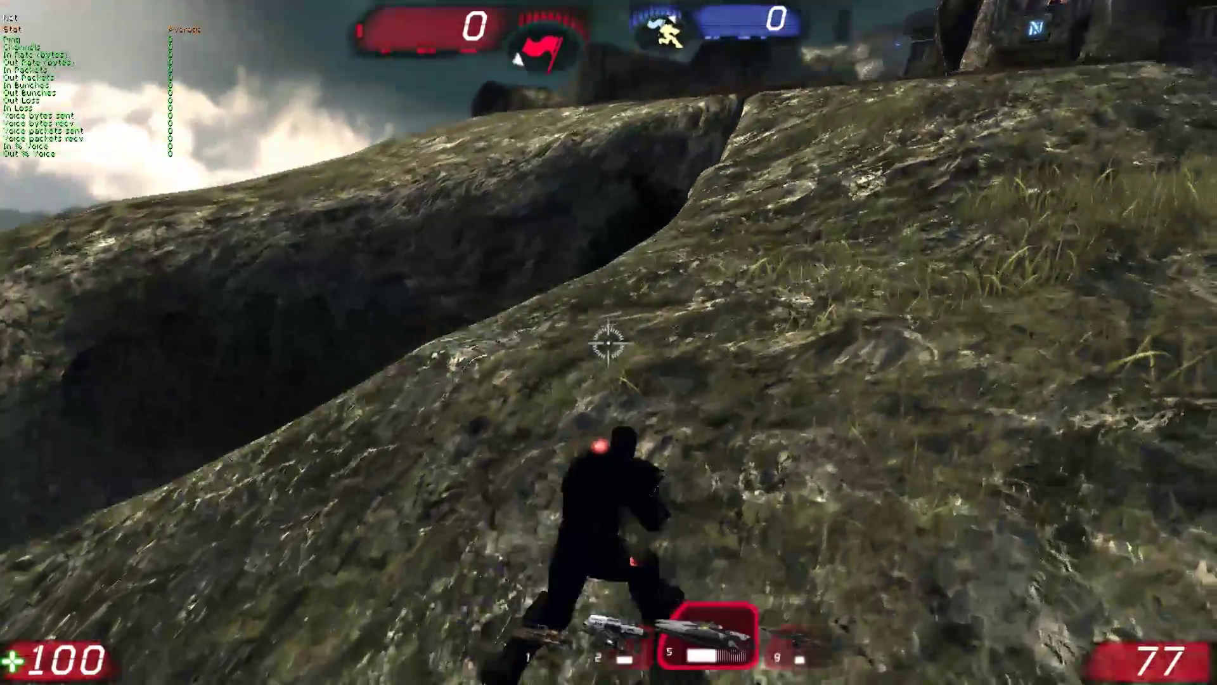
pyautogui.press('w')
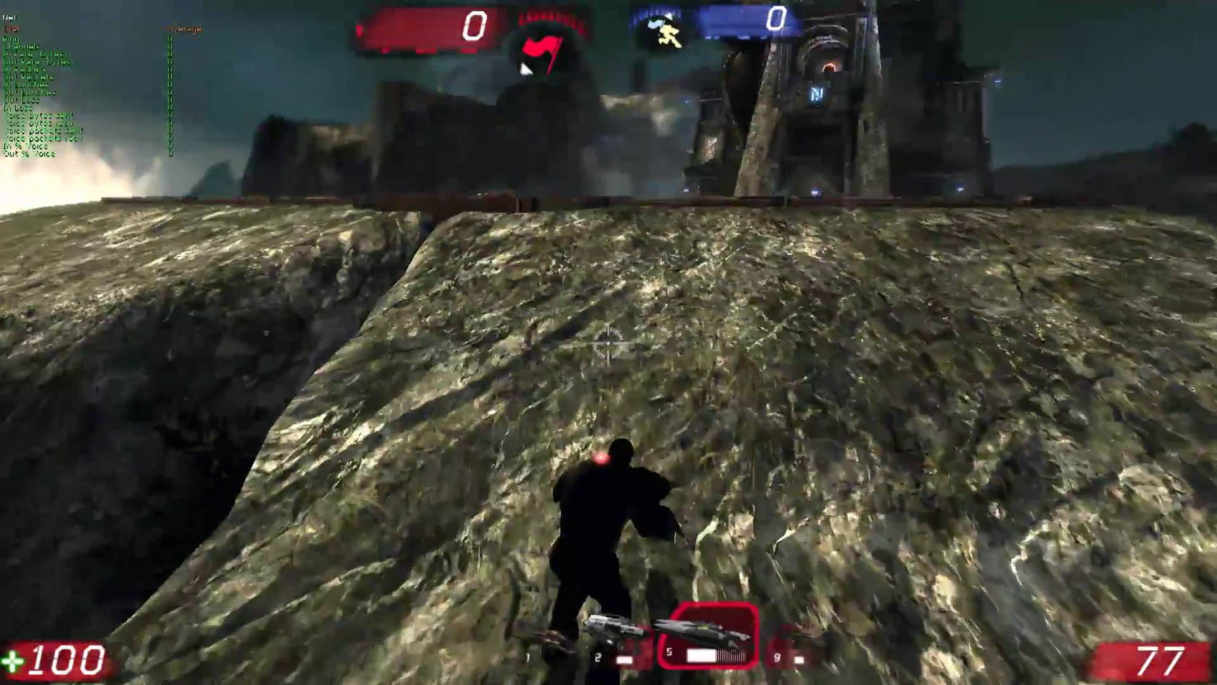
pyautogui.press('w')
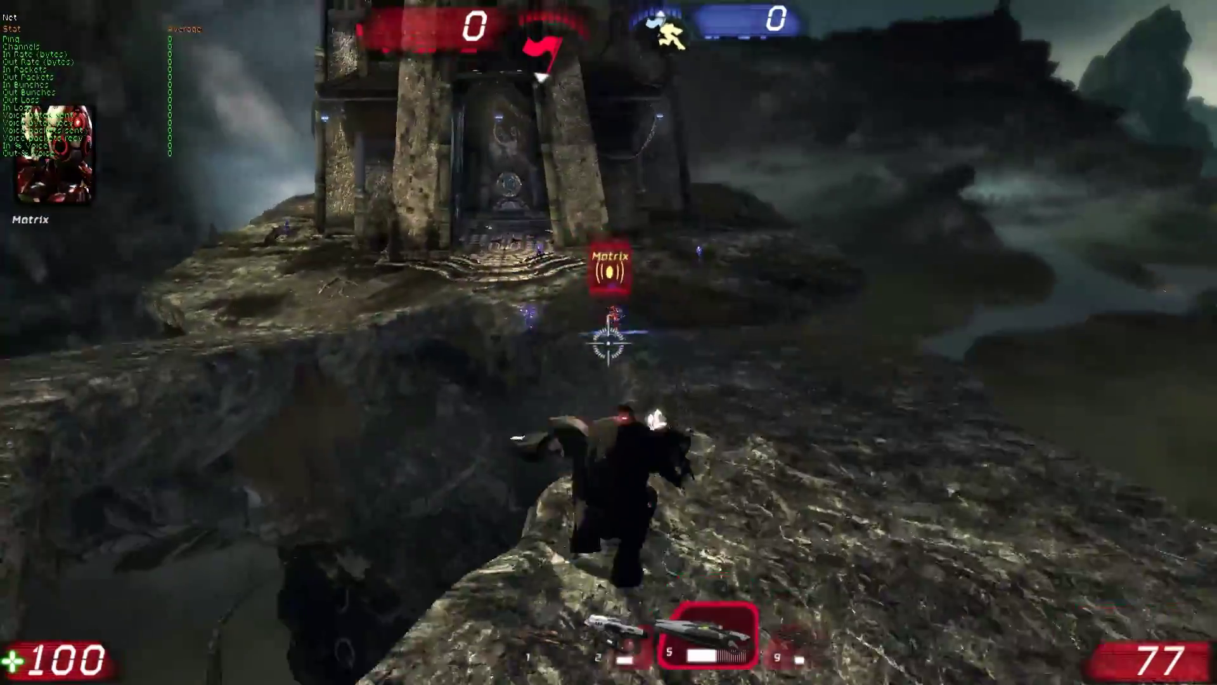
pyautogui.press('w')
# - Kill Barktooth, Thannis and Desiree with the Link Gun on the ground facing the blue tower
pyautogui.click(609, 343)
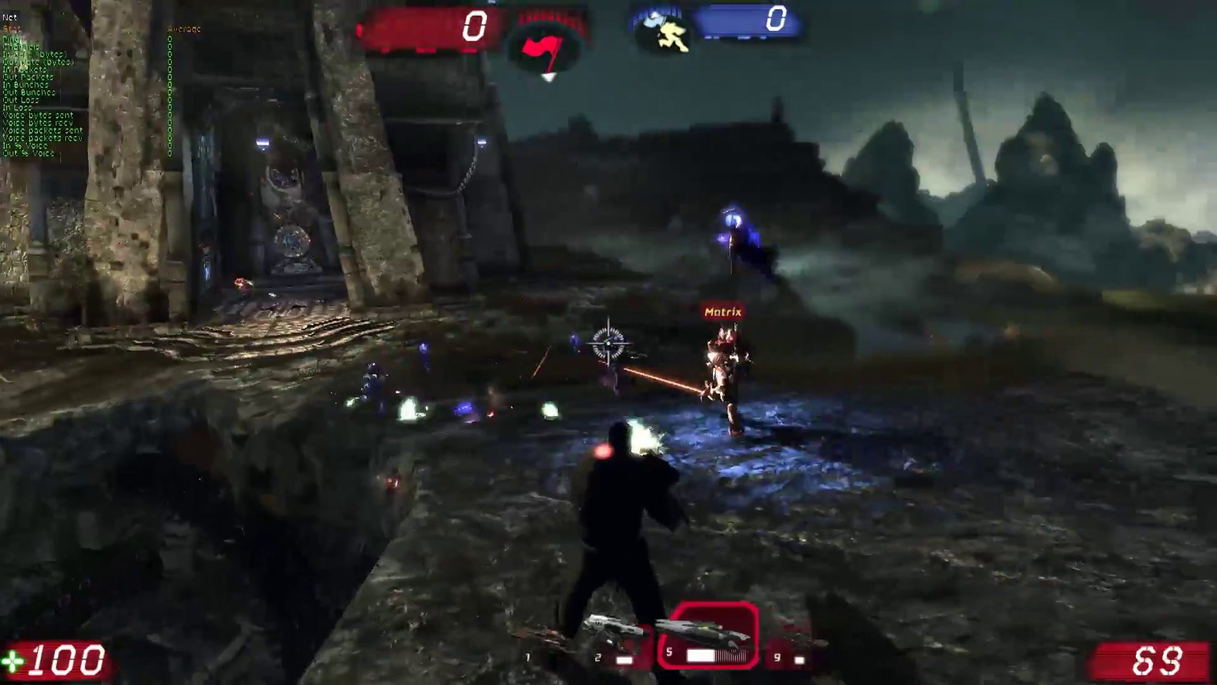
pyautogui.click(609, 342)
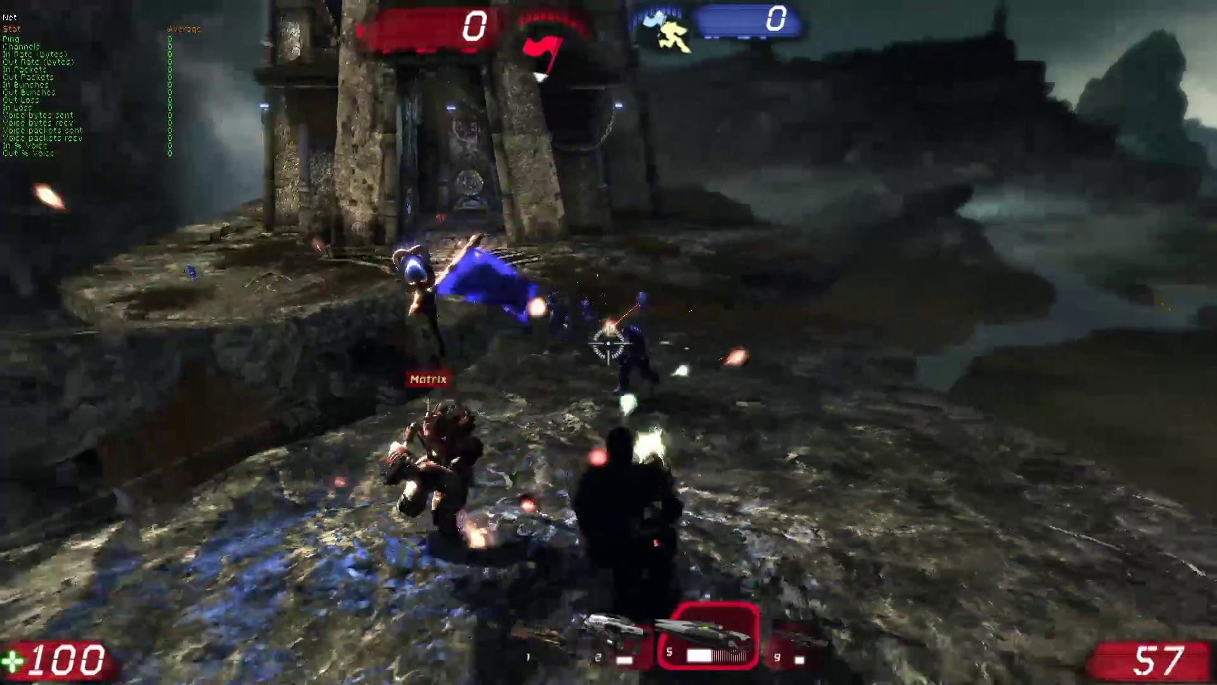
pyautogui.click(609, 343)
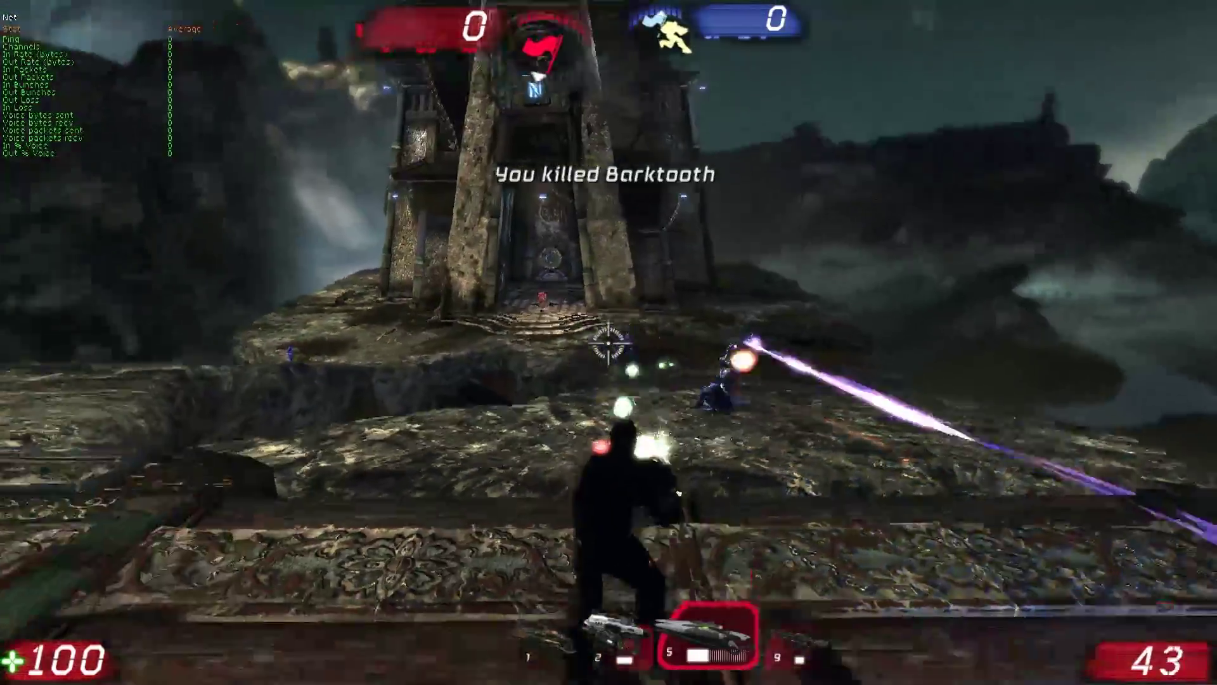
pyautogui.click(609, 342)
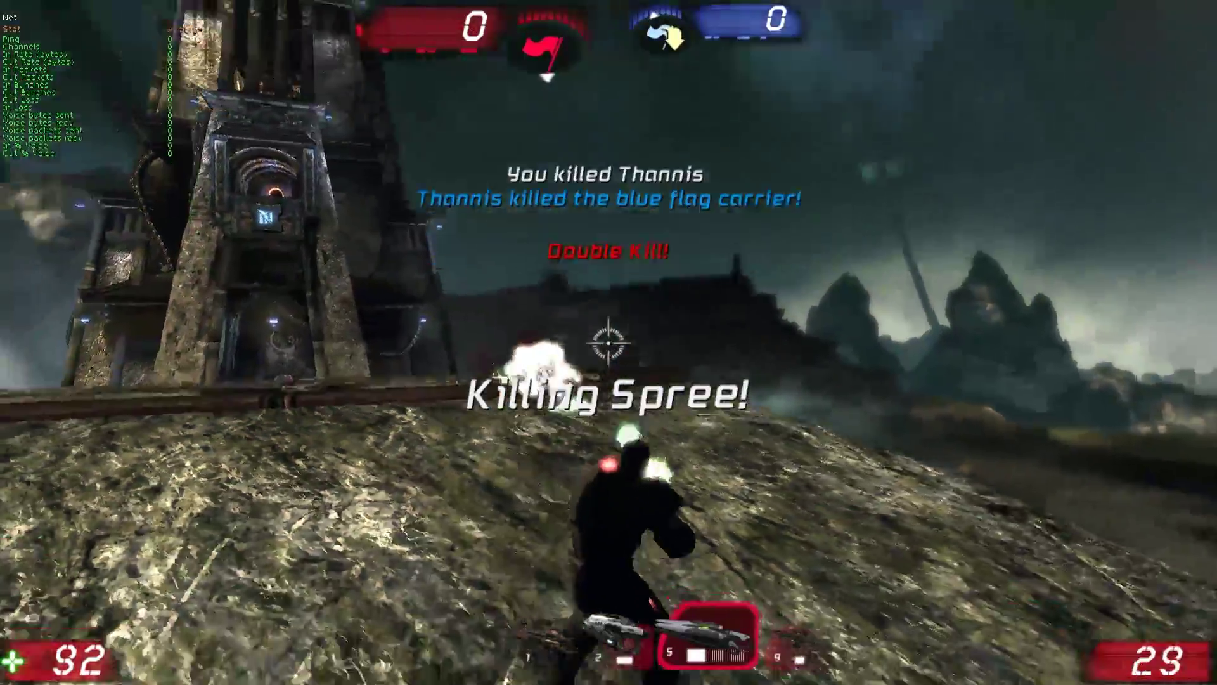
pyautogui.click(609, 342)
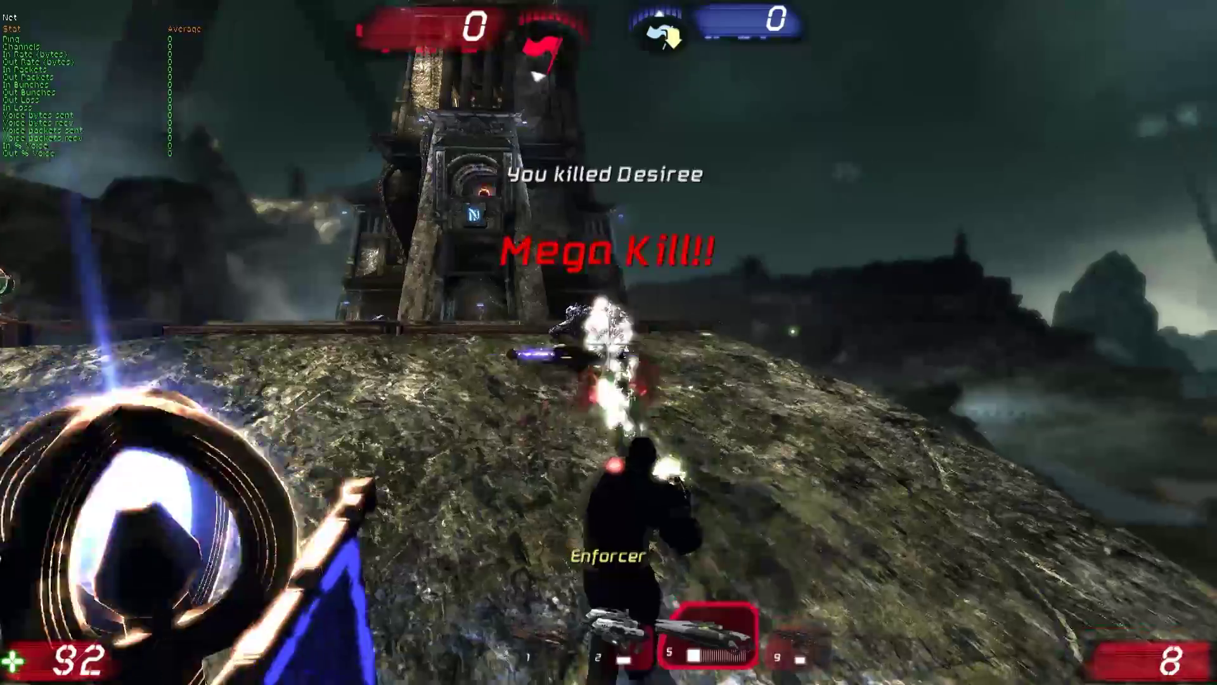
# - Take the blue flag and carry it into the red tower, switching to the Shock Rifle and collecting ammo inside
pyautogui.press('w')
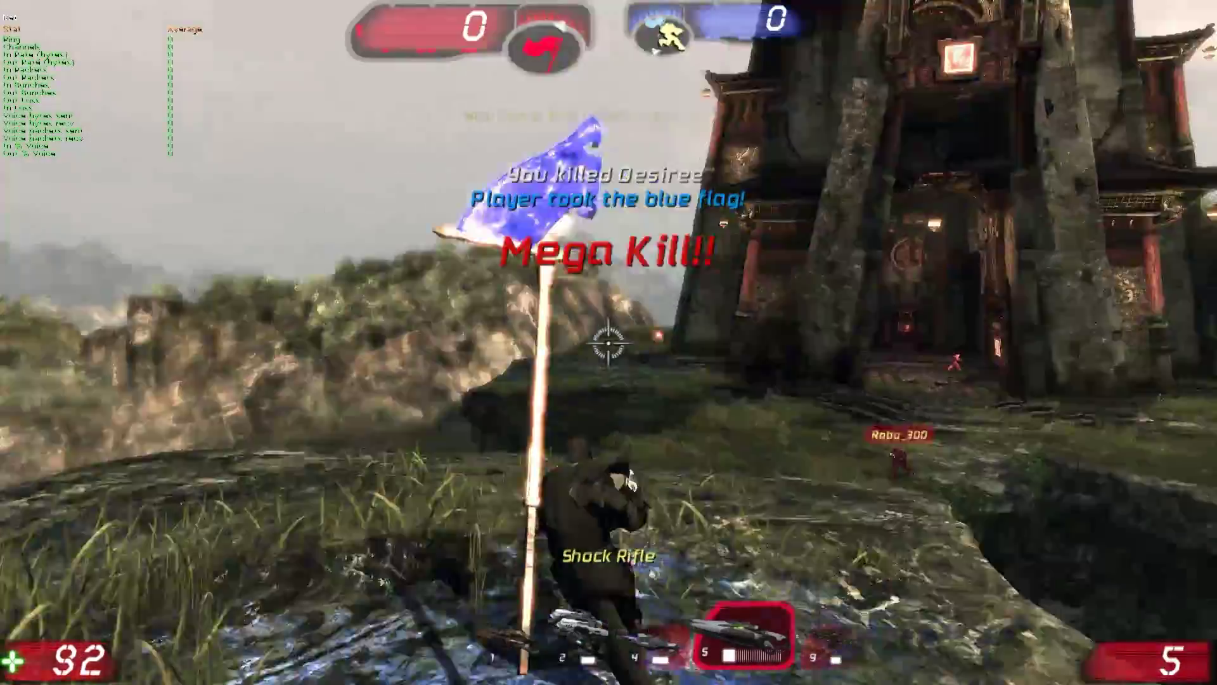
pyautogui.press('w')
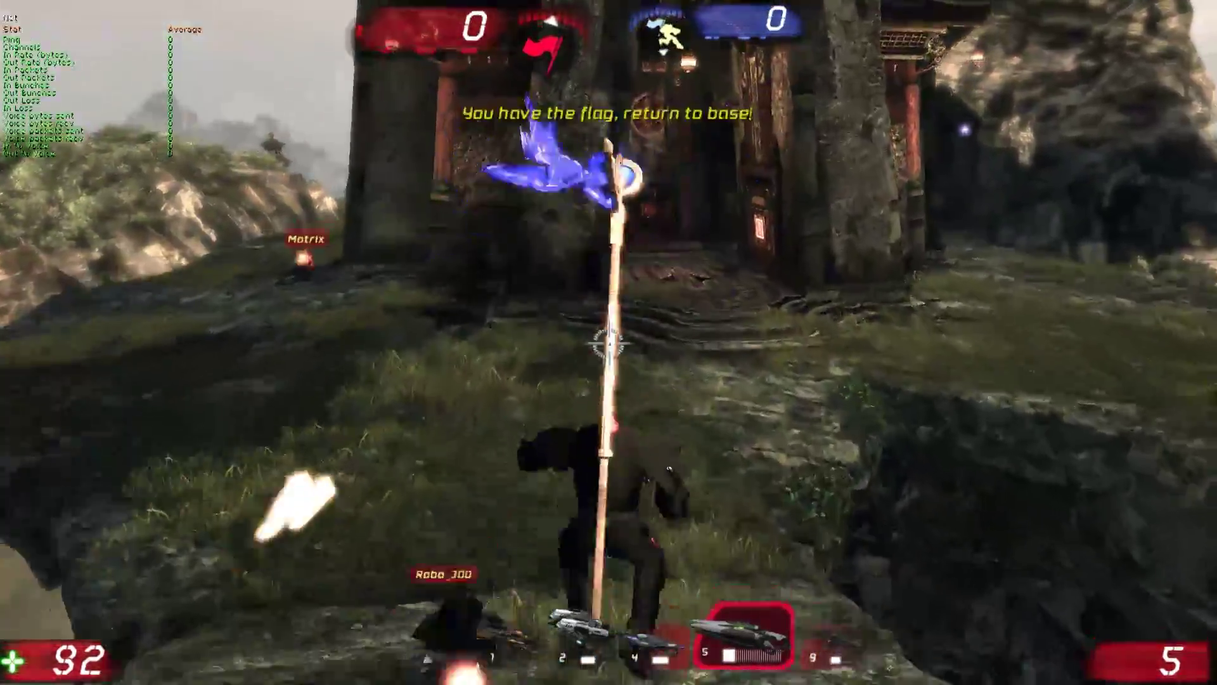
pyautogui.press('w')
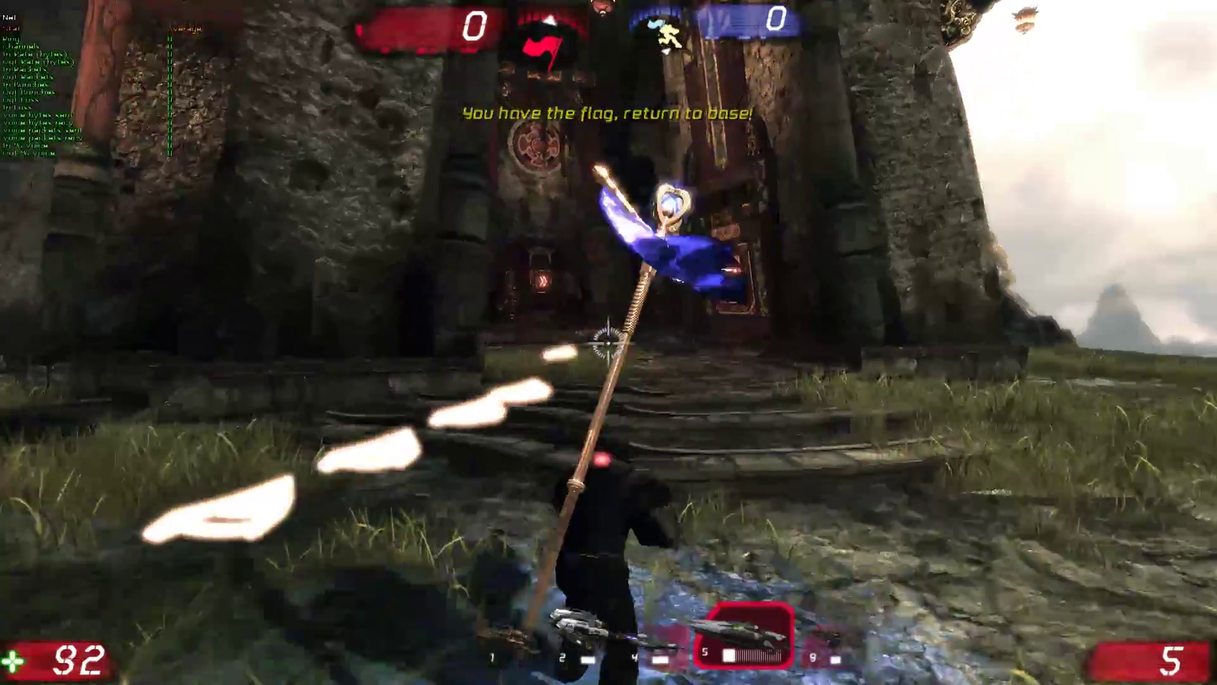
pyautogui.press('w')
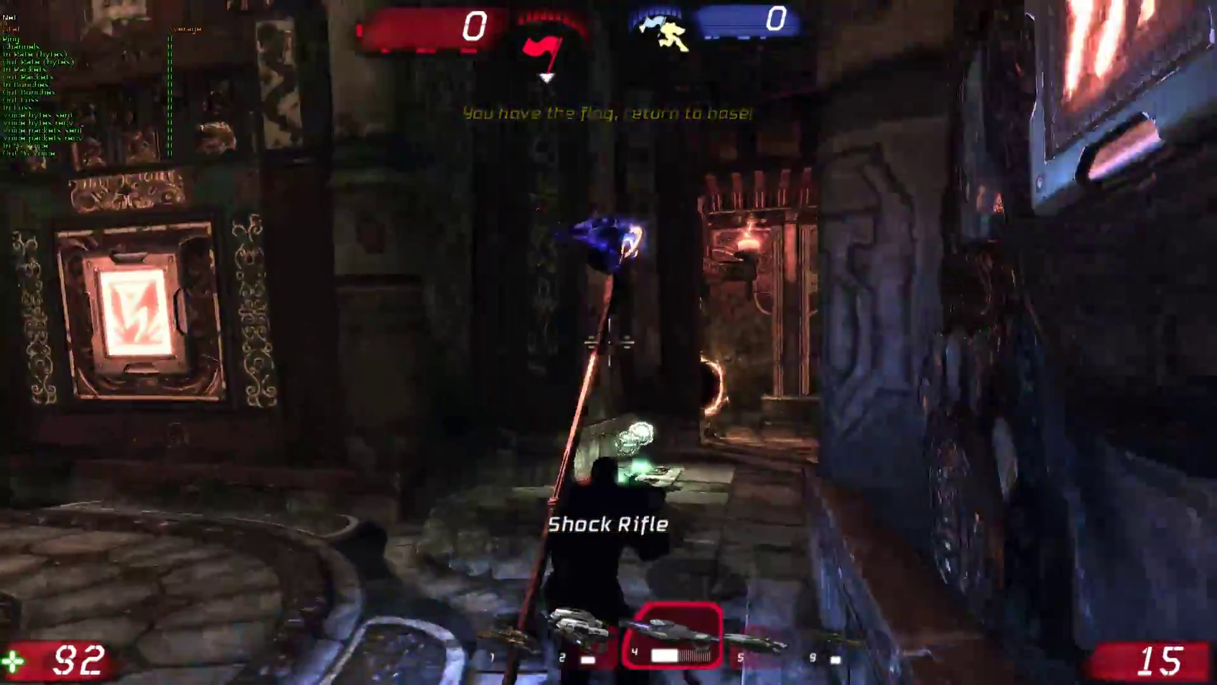
pyautogui.press('w')
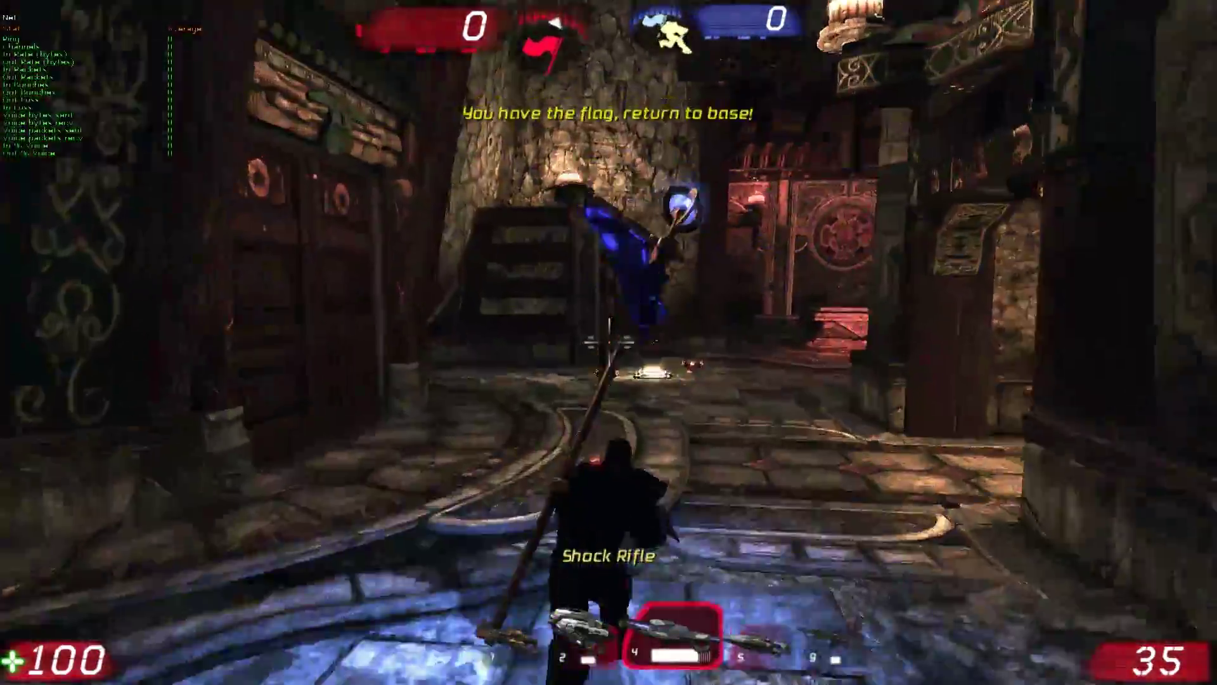
# - Carry the blue flag onto the tower's roof and run around the teleporter there, collecting the Sniper Rifle pickup
pyautogui.press('w')
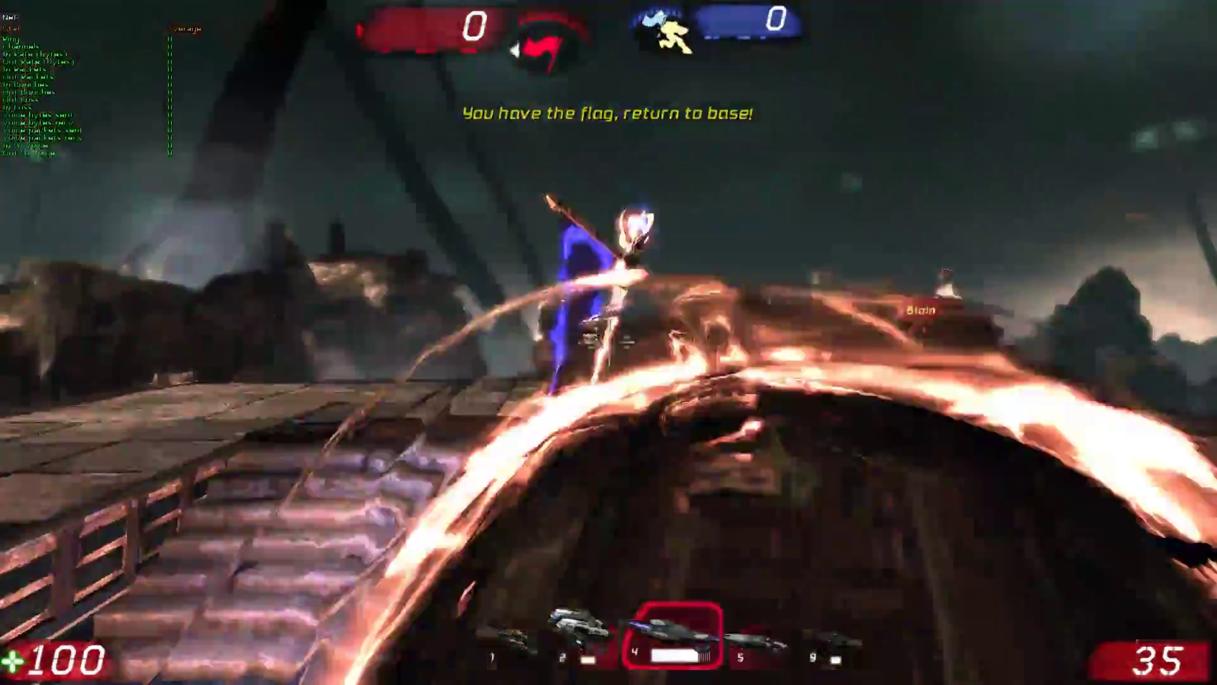
pyautogui.press('w')
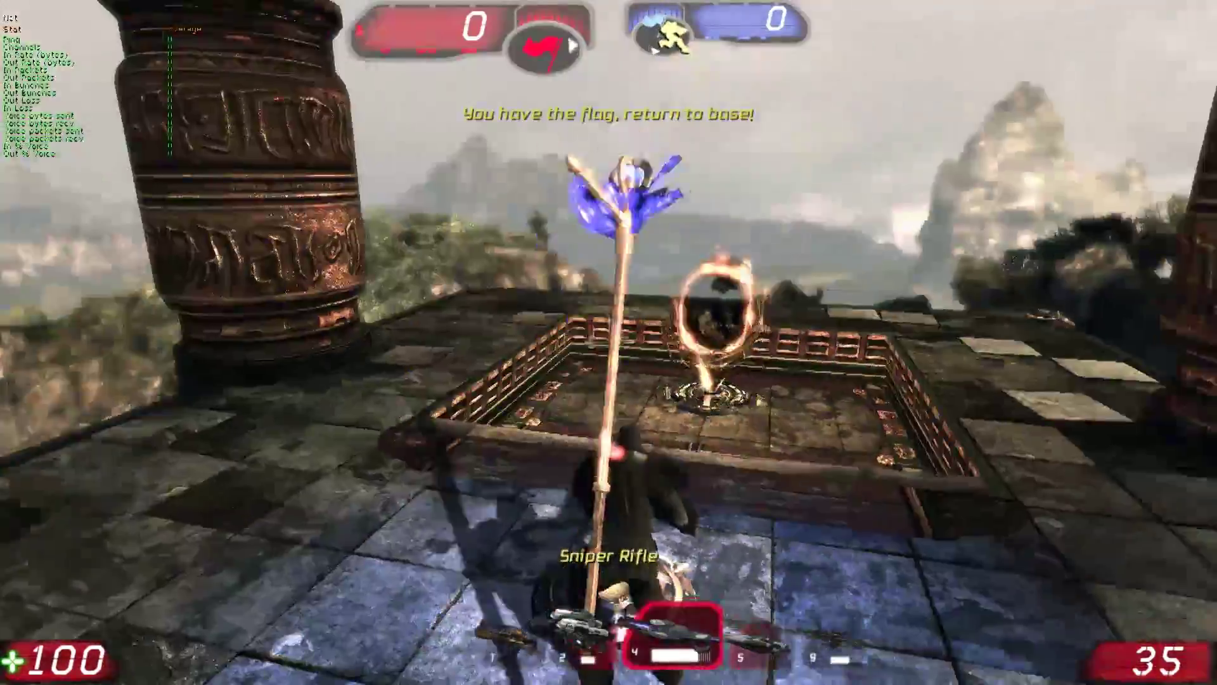
pyautogui.press('w')
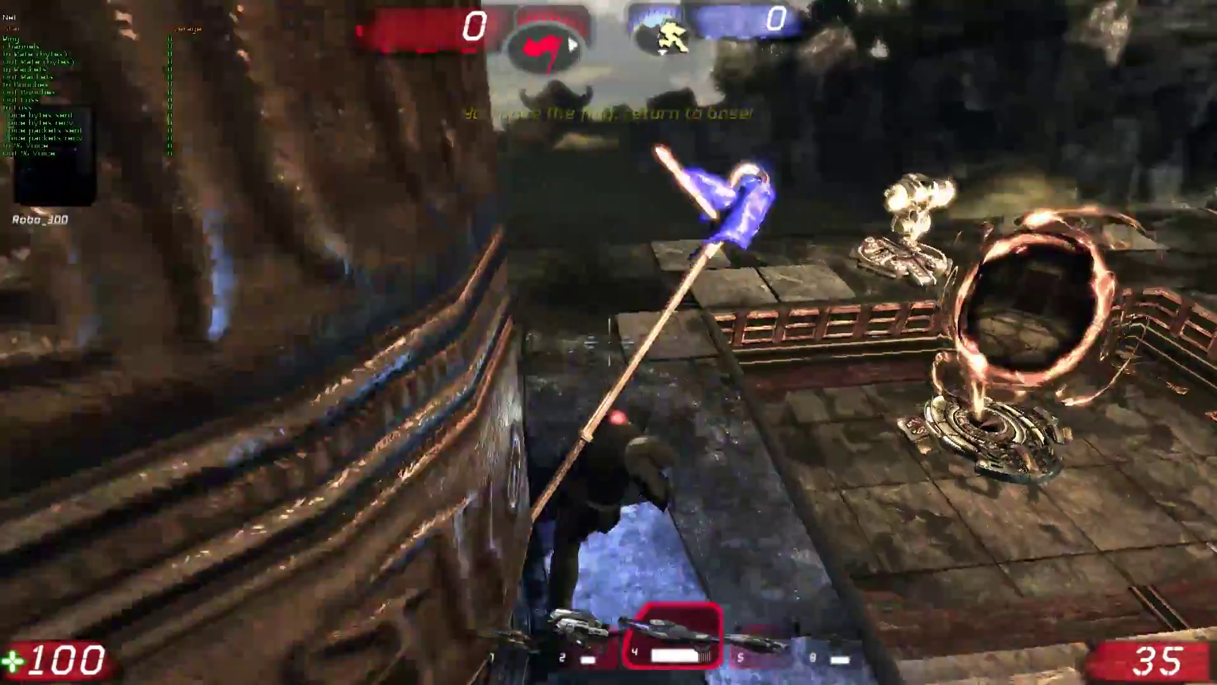
pyautogui.press('w')
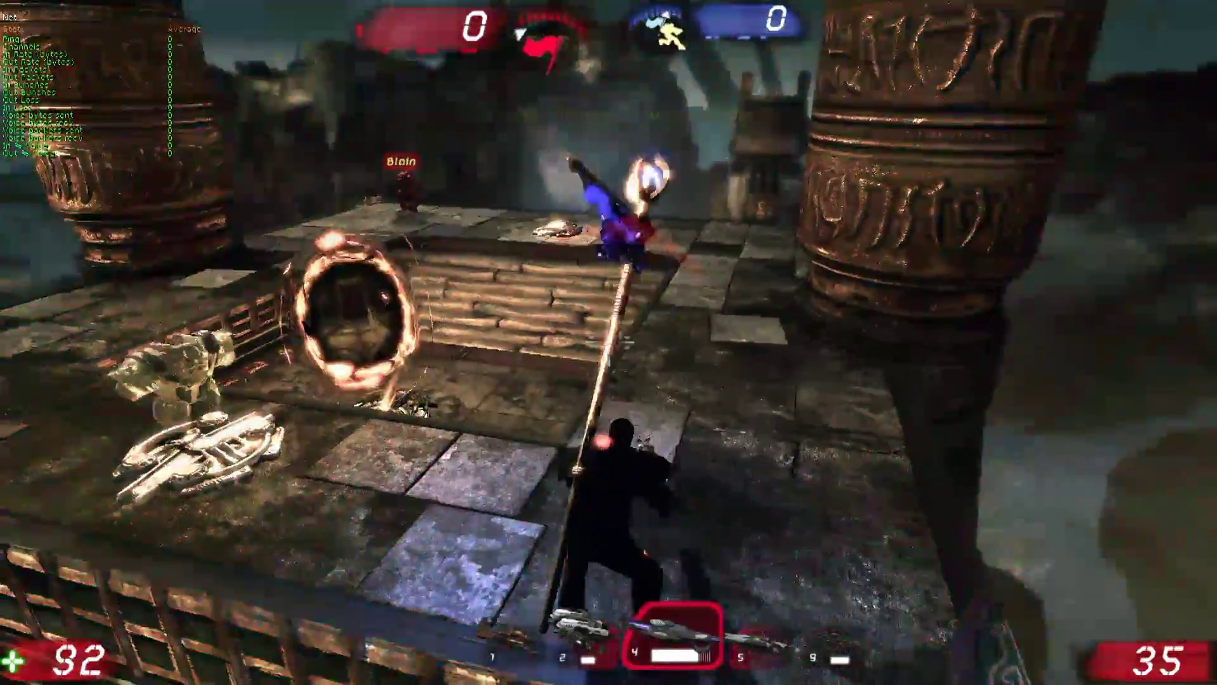
pyautogui.press('w')
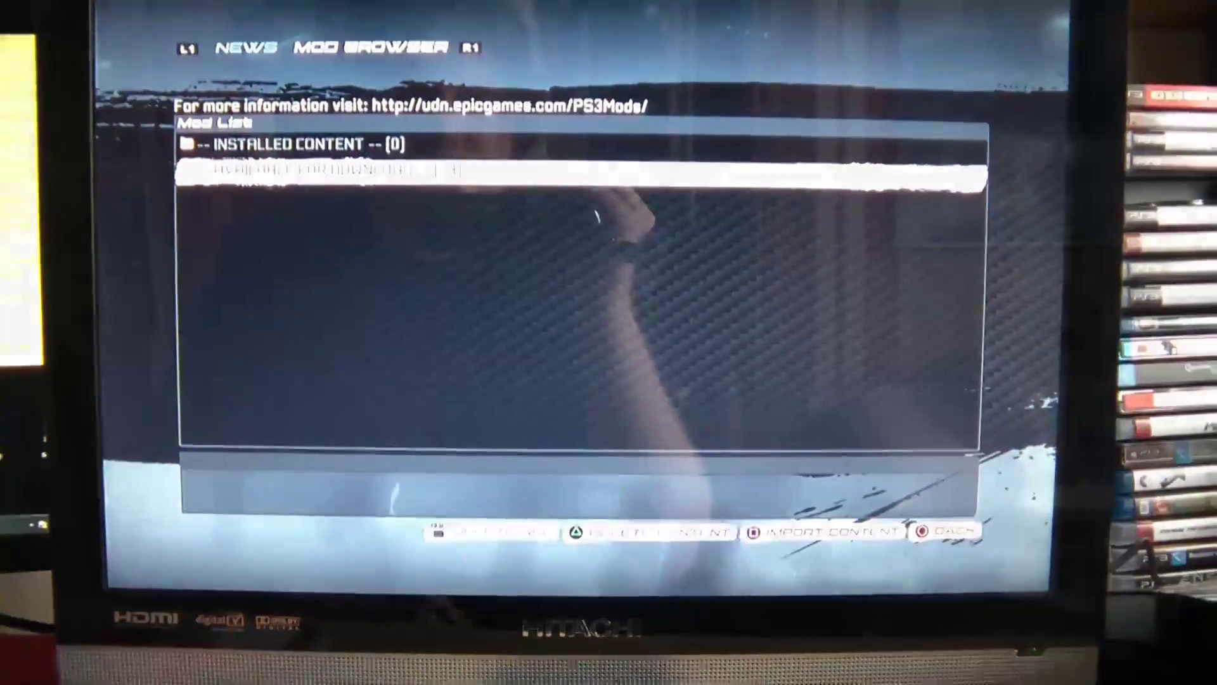
# - Import the mod content from the PS3 version's mod browser and accept the data import
pyautogui.press('Return')
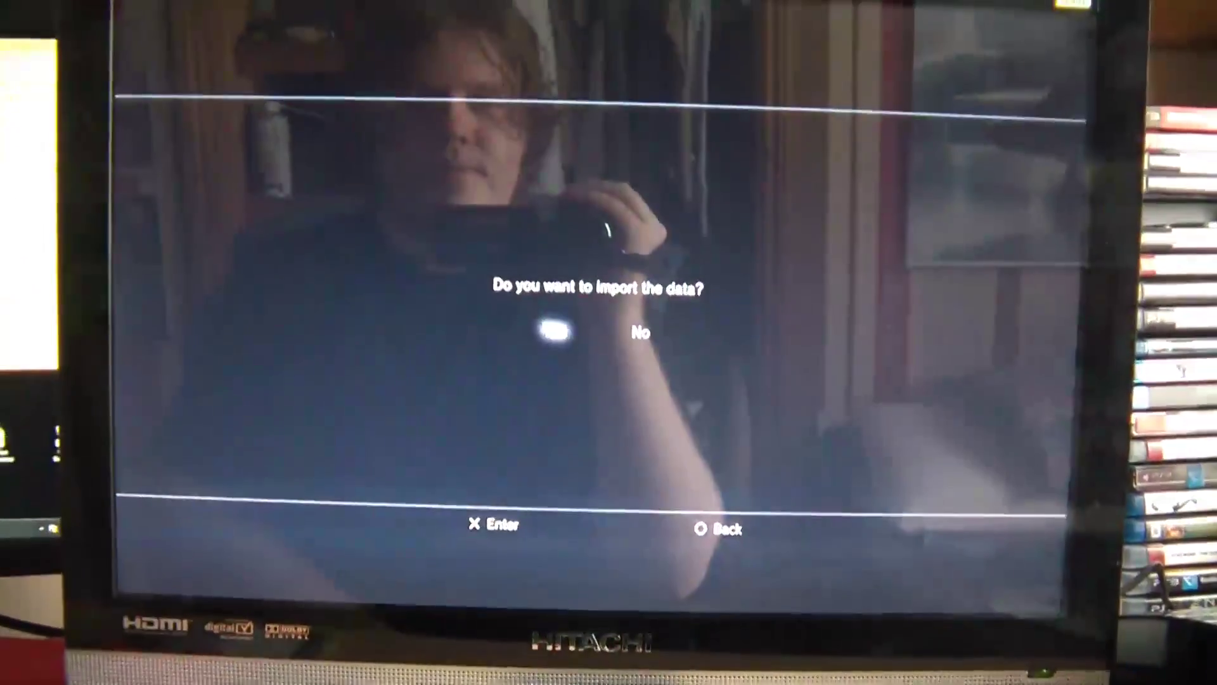
pyautogui.press('Return')
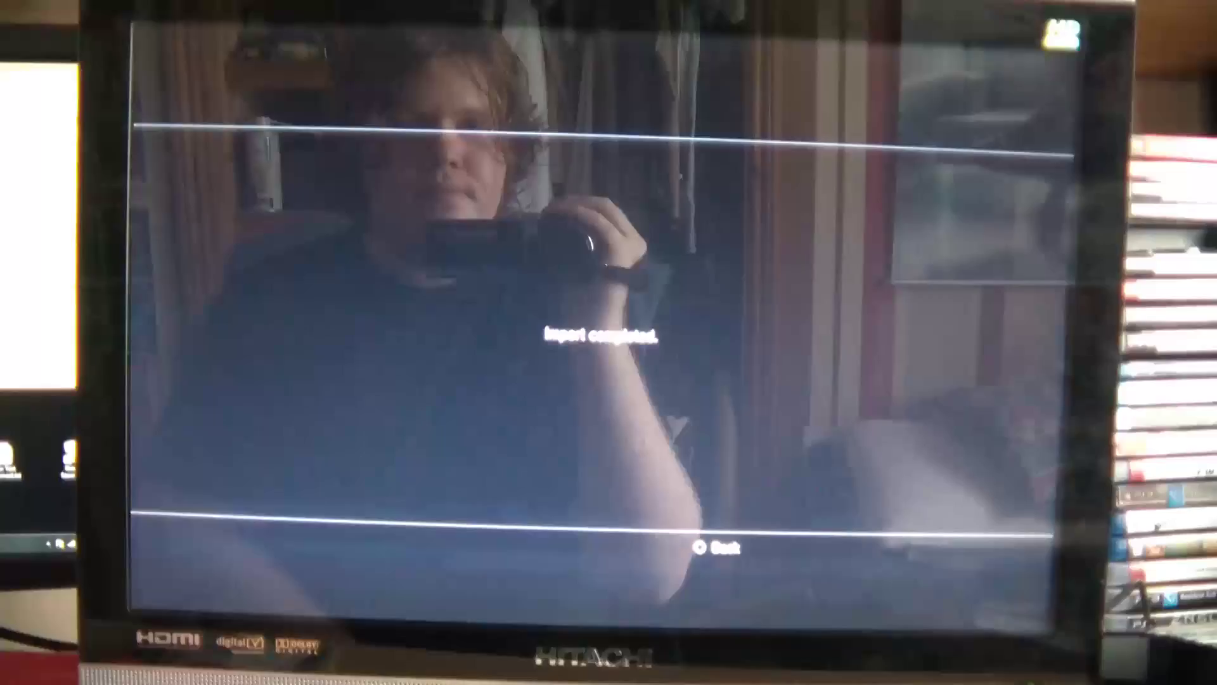
pyautogui.press('Escape')
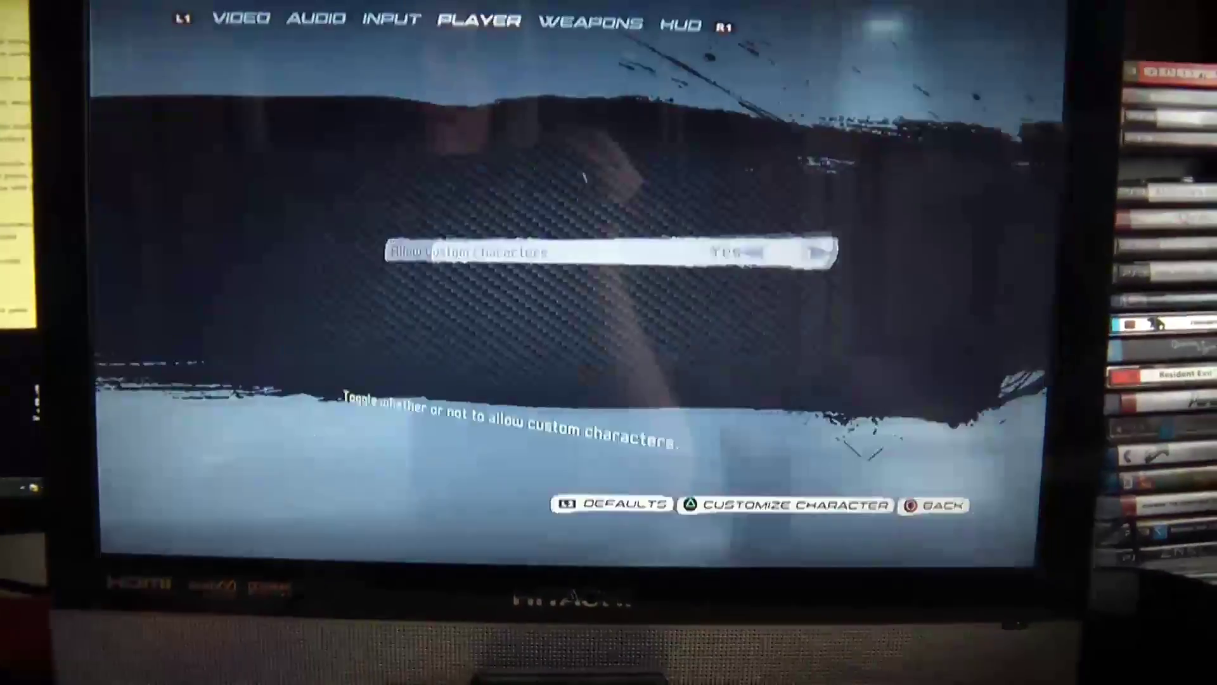
# - Create a new custom character from the player settings, choosing the Iron Guard faction and Barktooth
pyautogui.press('Return')
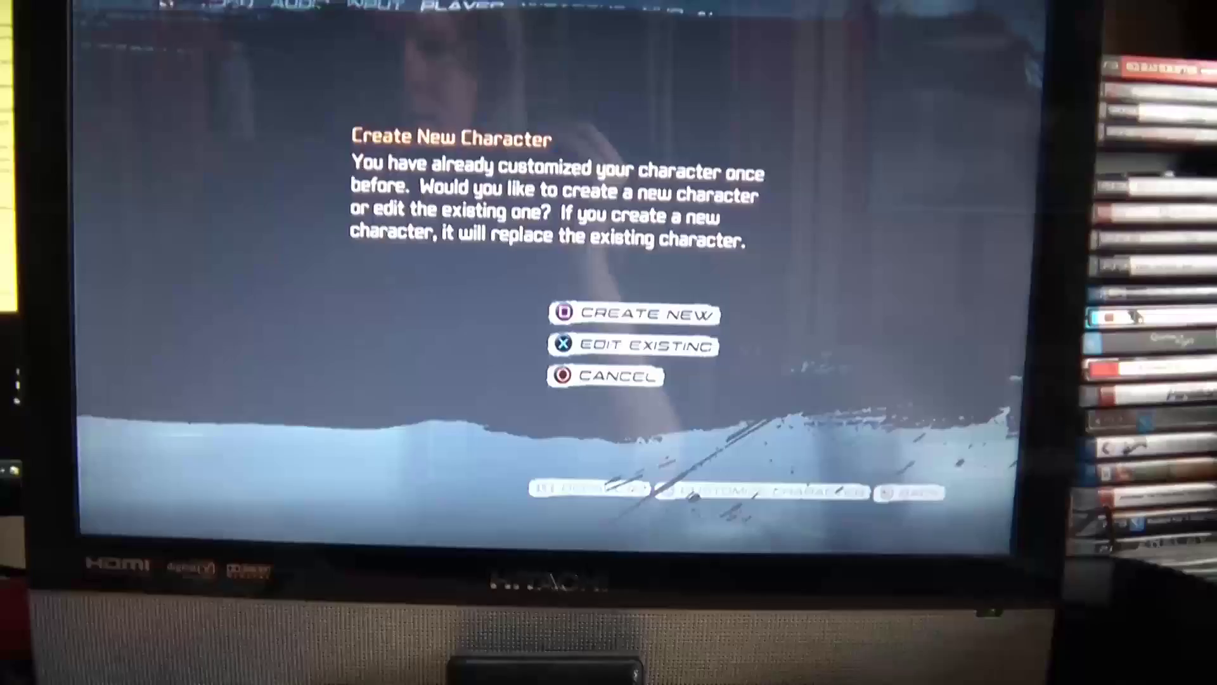
pyautogui.press('Return')
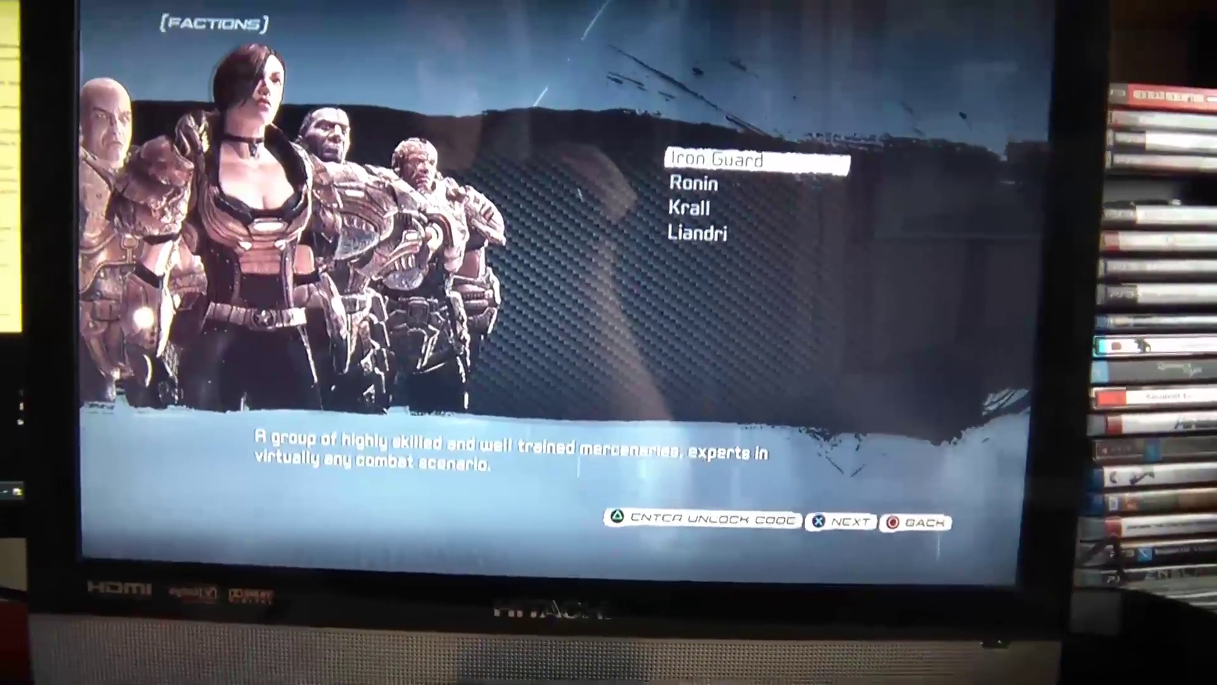
pyautogui.press('Return')
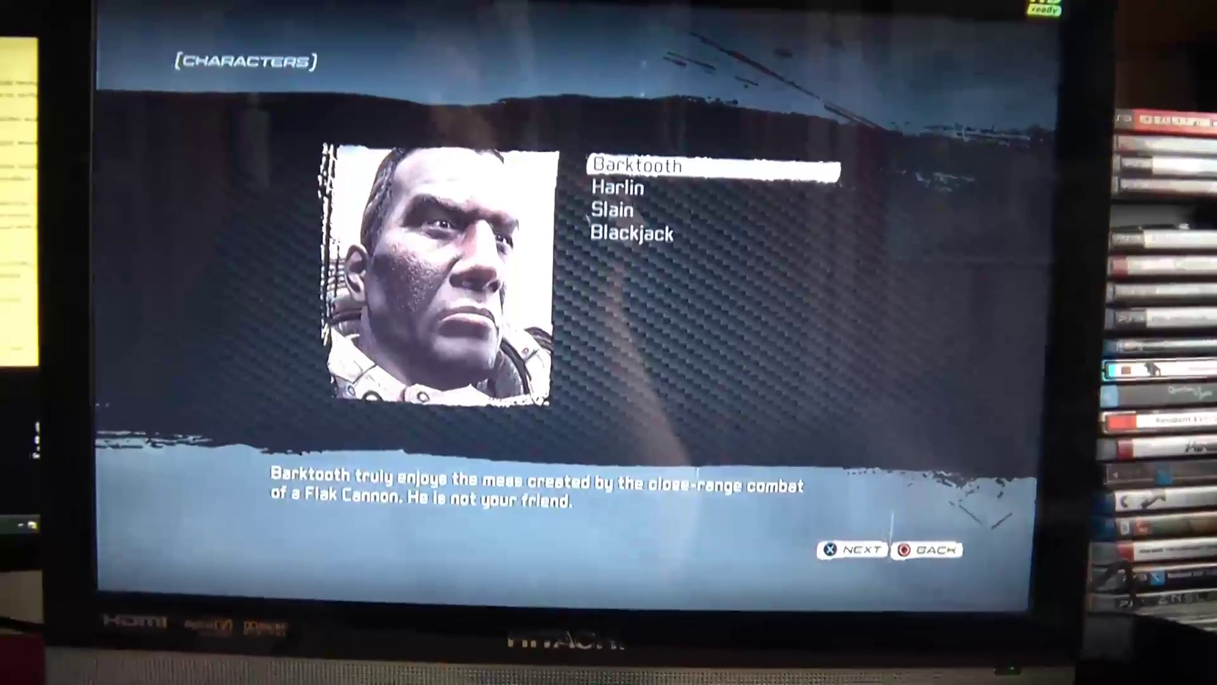
pyautogui.press('Return')
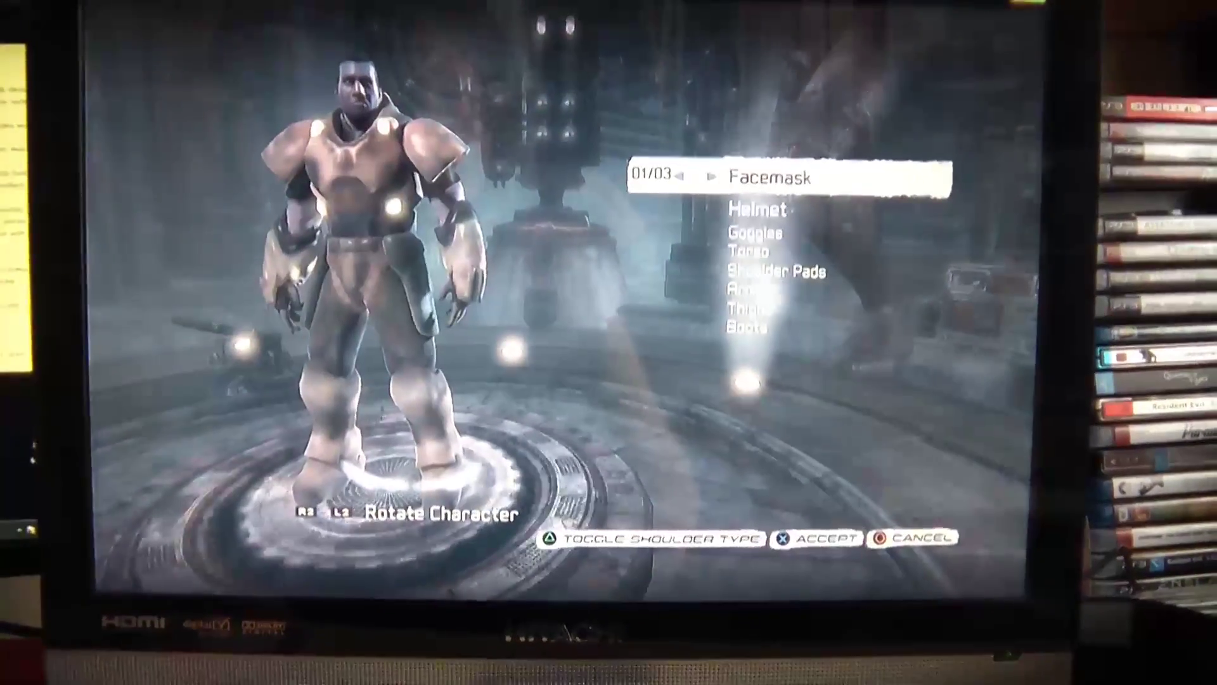
# - Equip Barktooth with torso option 04 and arms option 06
pyautogui.press('Down')
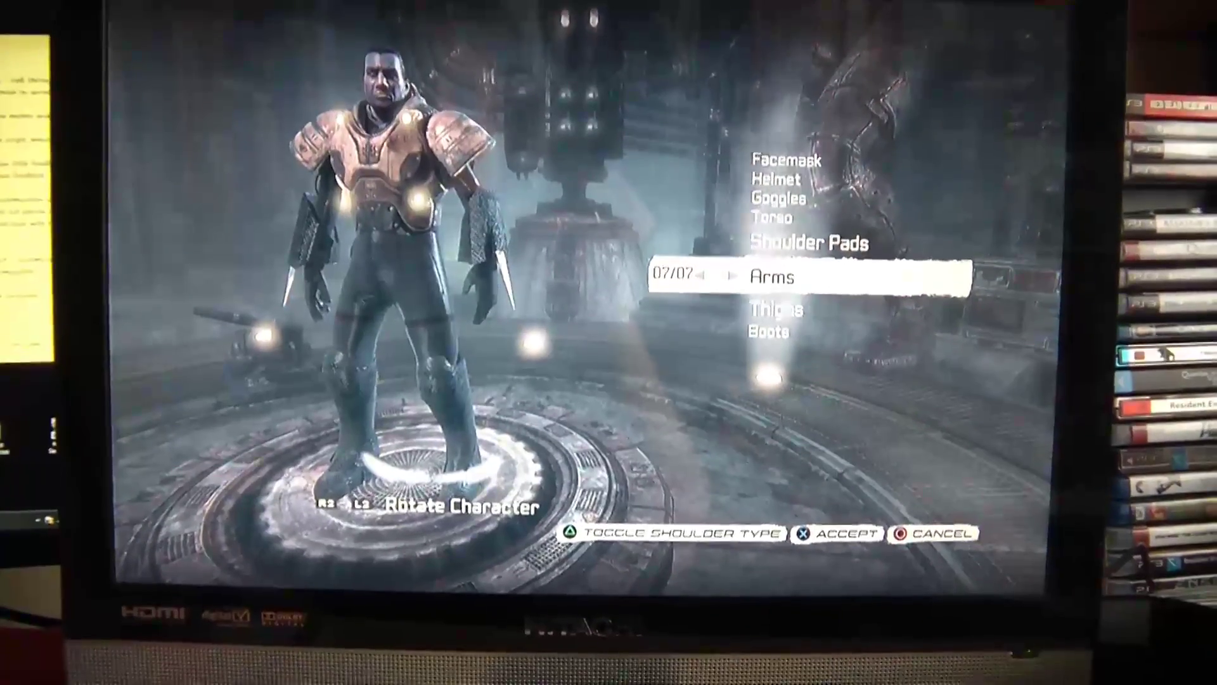
pyautogui.press('Left')
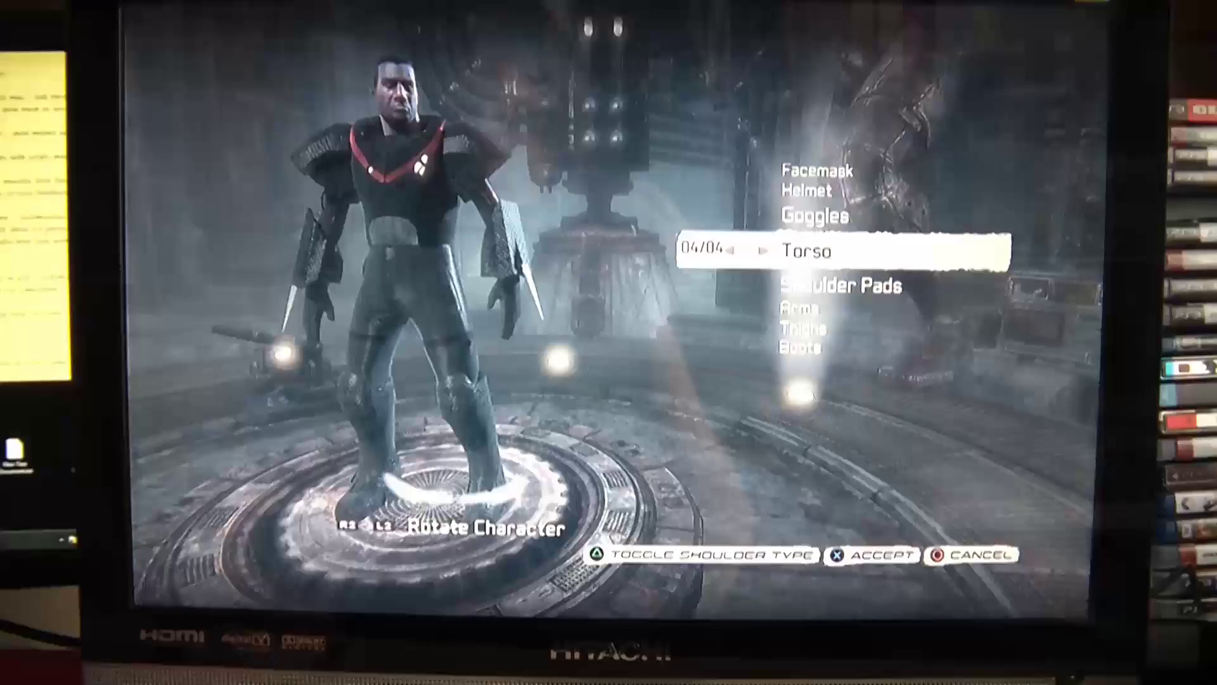
pyautogui.press('Down')
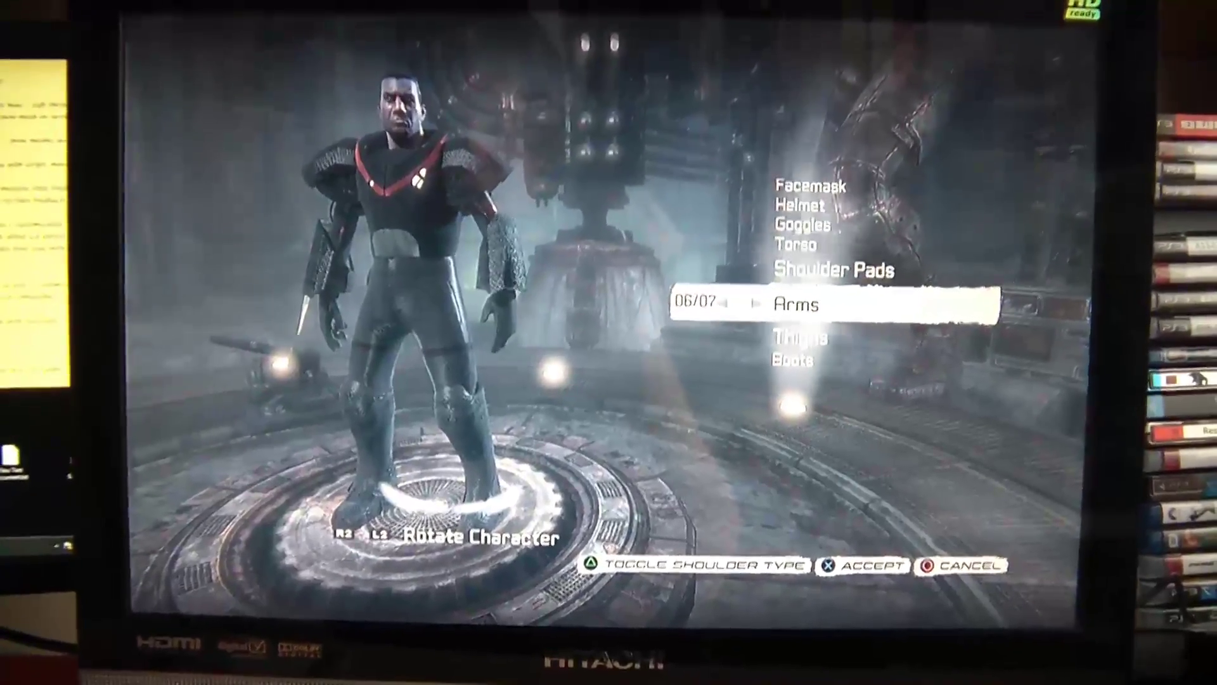
# - Compare the arms options, fit the arms with blades on both forearms, and equip boots option 05
pyautogui.press('Left')
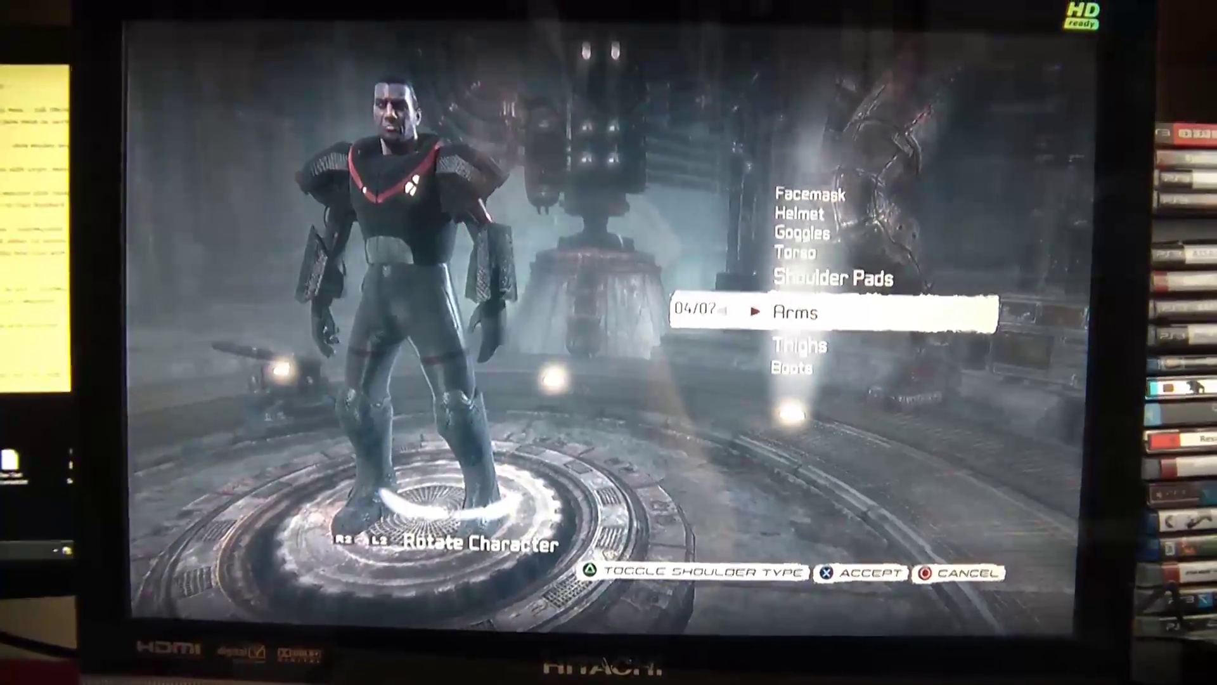
pyautogui.press('Right')
pyautogui.press('Down')
pyautogui.press('Down')
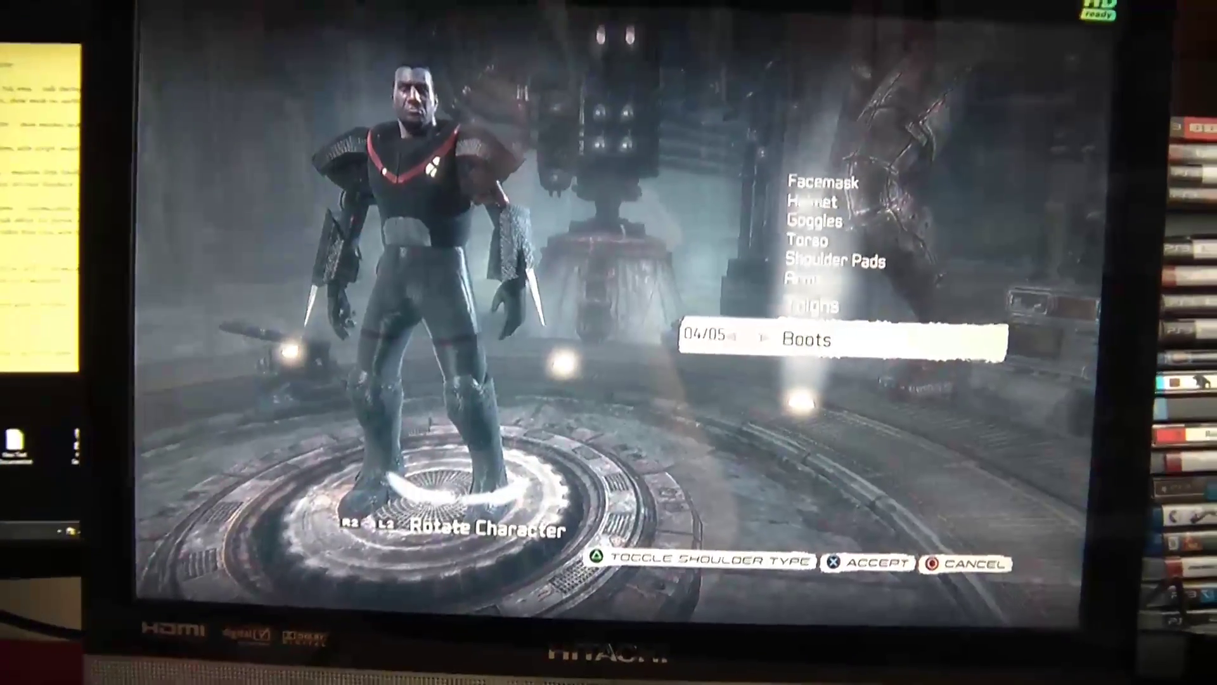
pyautogui.press('L2')
pyautogui.press('Right')
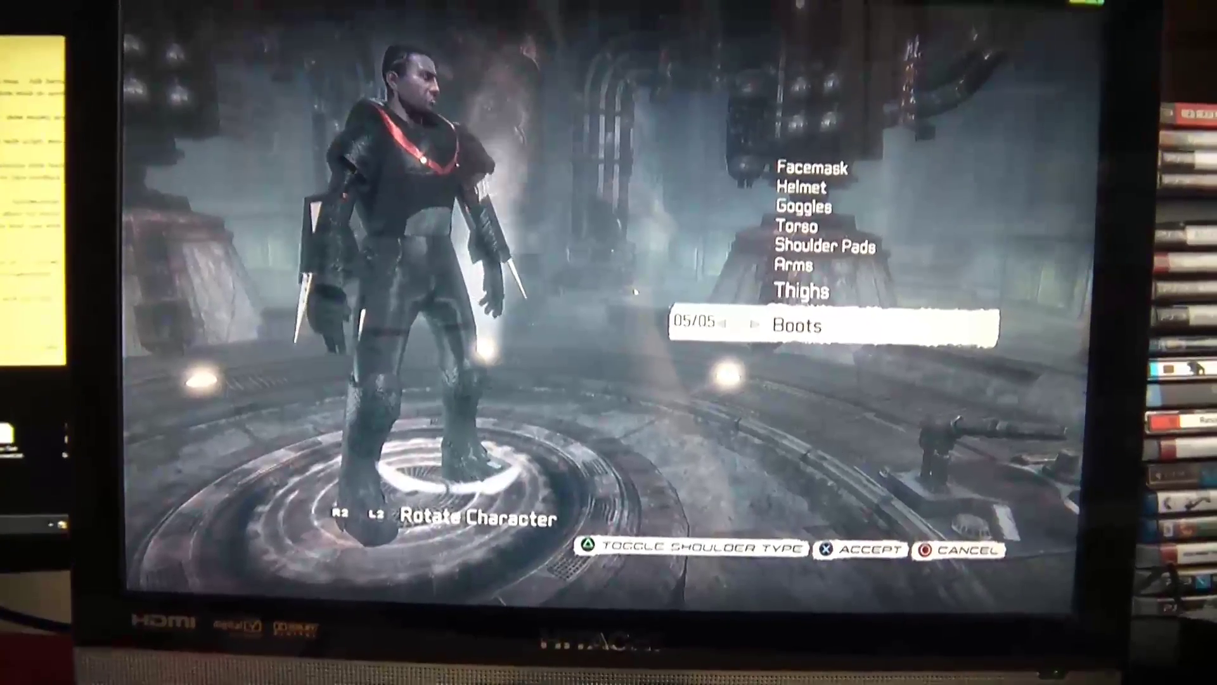
# - Rotate the character to examine the assembled armour from the side, back and front
pyautogui.press('r')
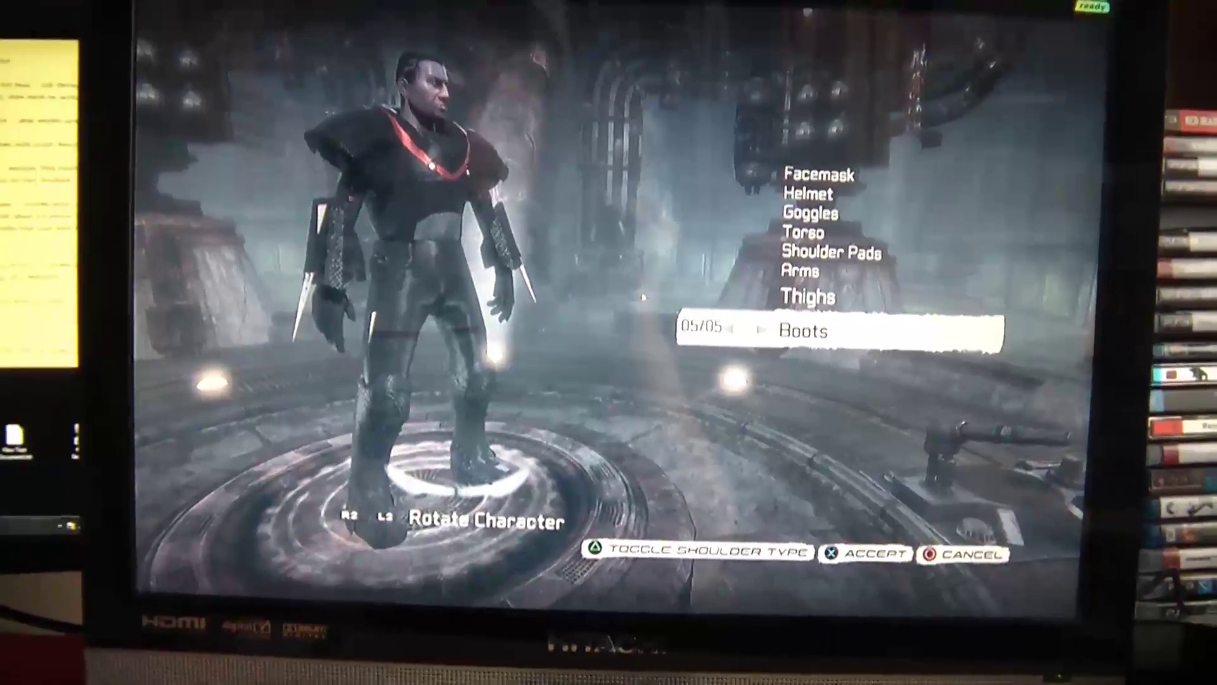
pyautogui.press('r')
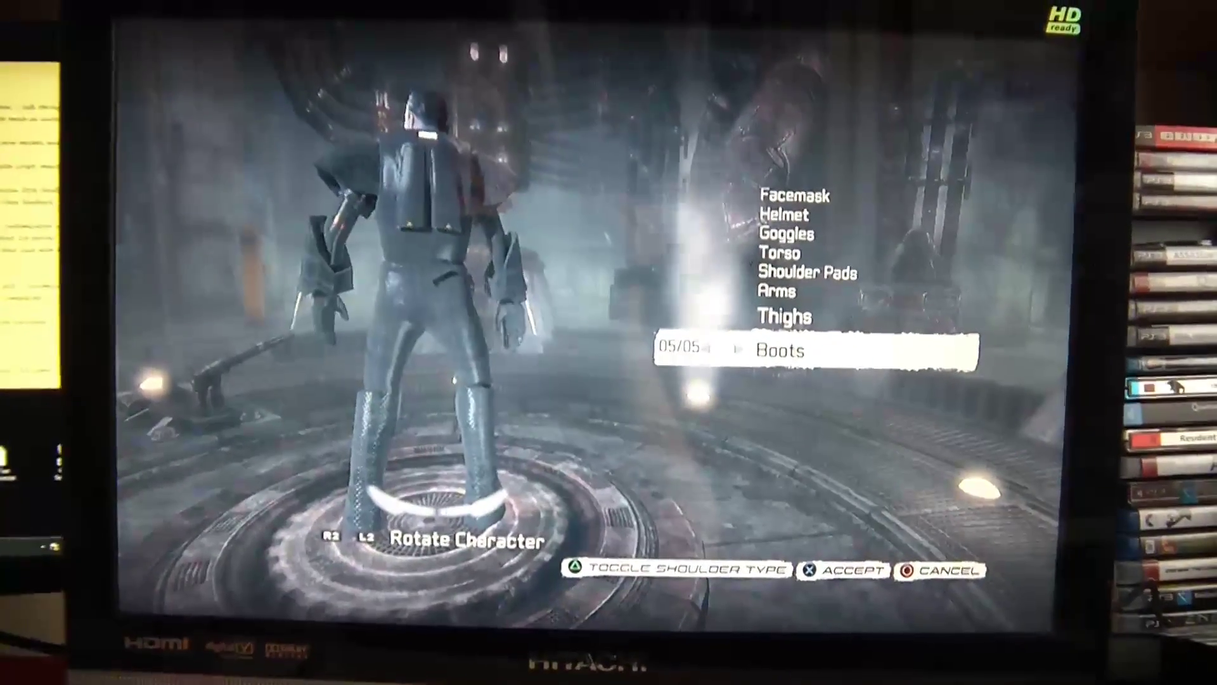
pyautogui.press('r')
pyautogui.press('r')
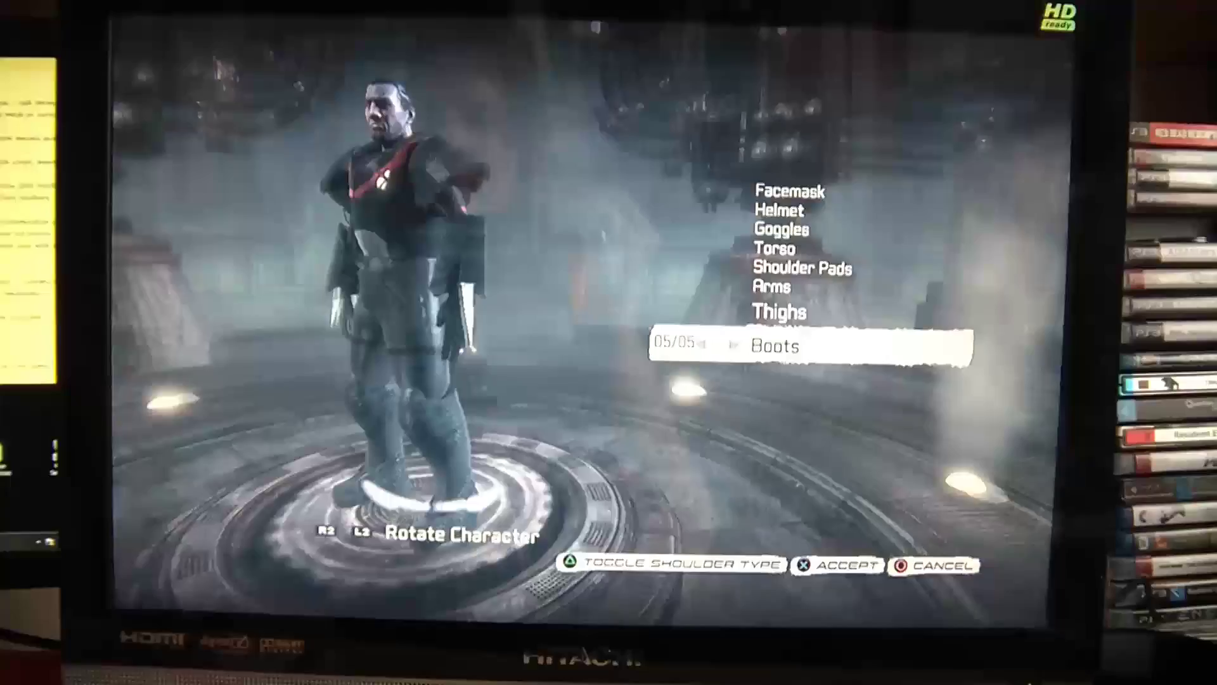